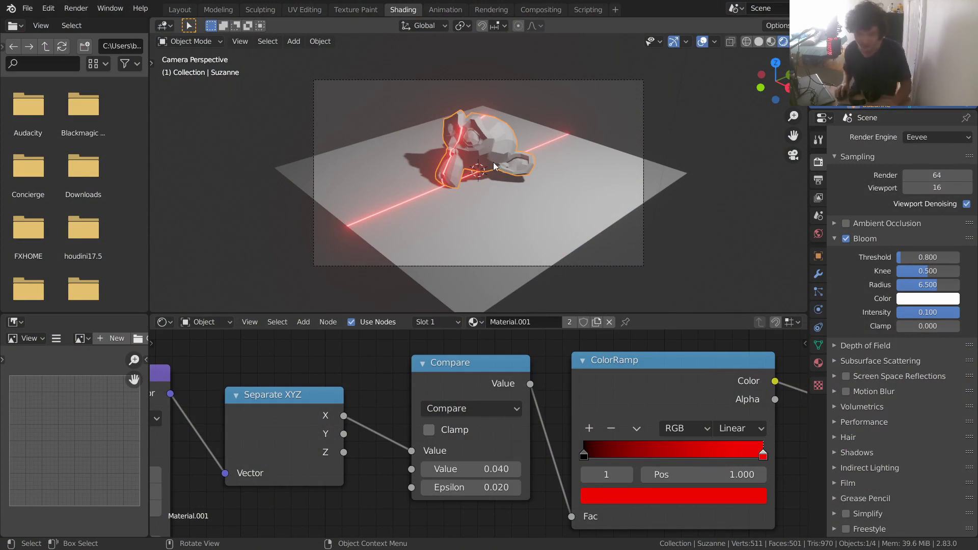
Try out the finished laser effect by setting the Compare value to 0.030 and rotating the plane and the monkey head.
mouse_move(474, 468)
mouse_down()
mouse_move(529, 468)
mouse_move(477, 468)
mouse_move(489, 469)
mouse_up()
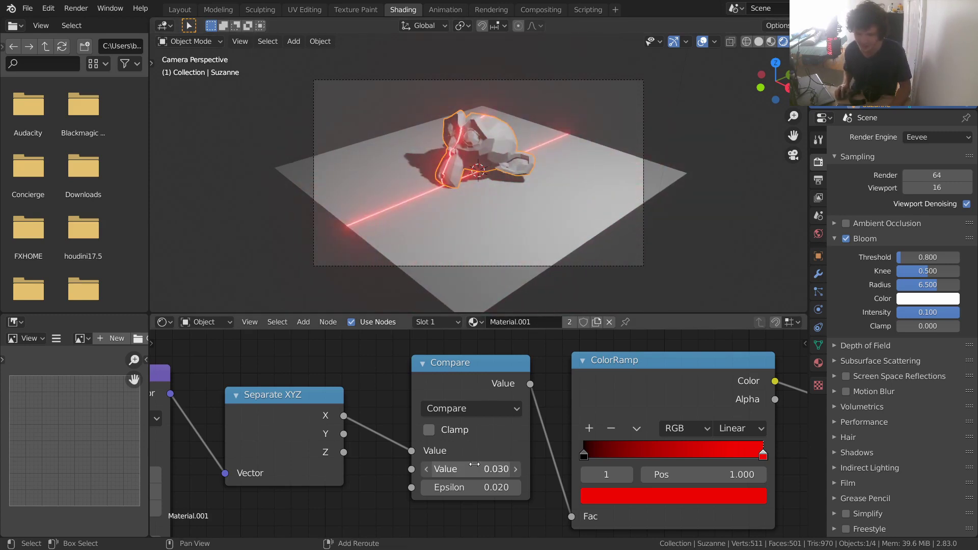
click(535, 128)
key(r)
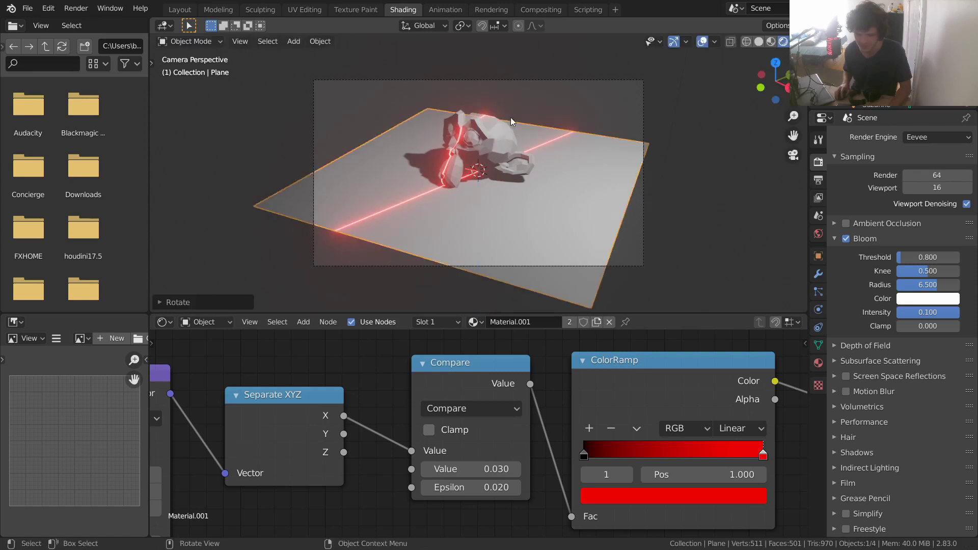
right_click(500, 131)
click(503, 128)
key(r)
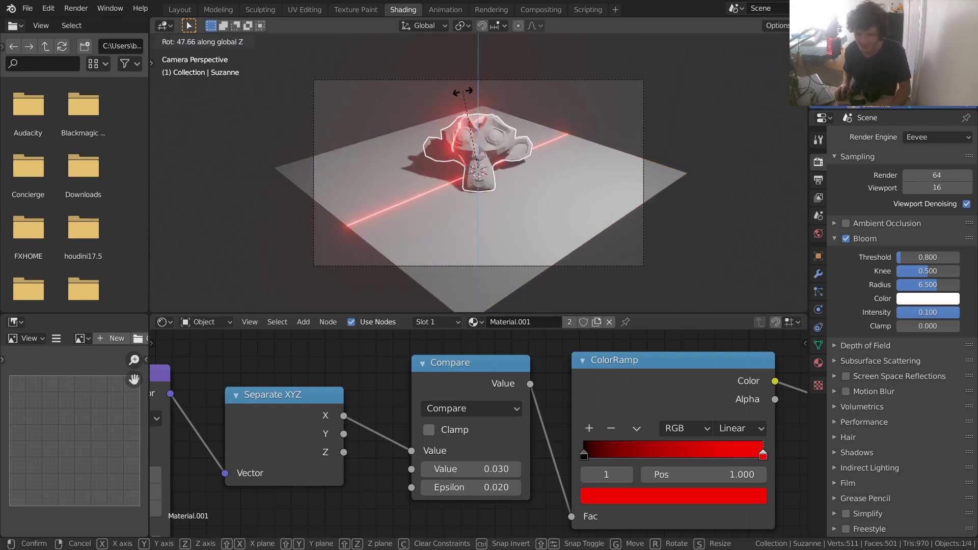
click(555, 129)
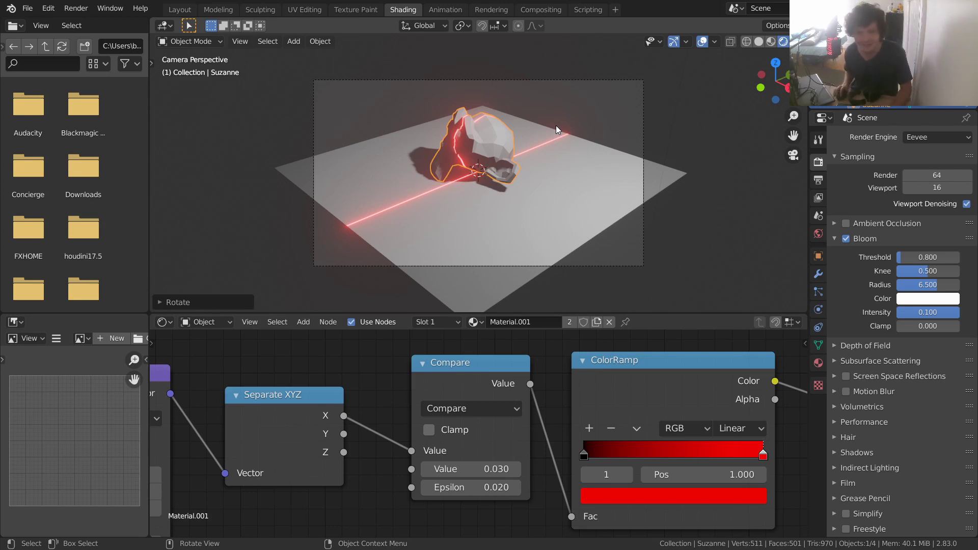
Start a new file without saving the current one and delete the default cube.
key(ctrl+n)
click(517, 140)
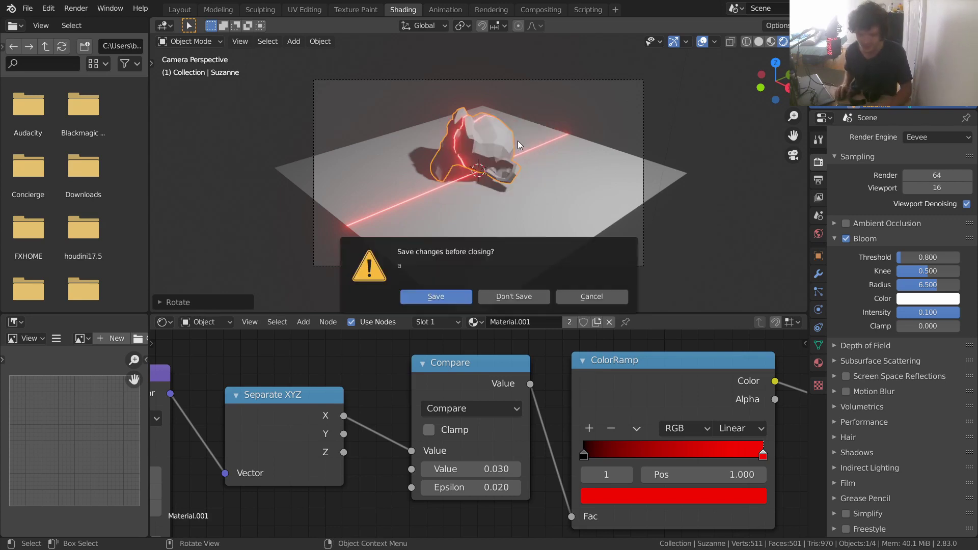
click(516, 293)
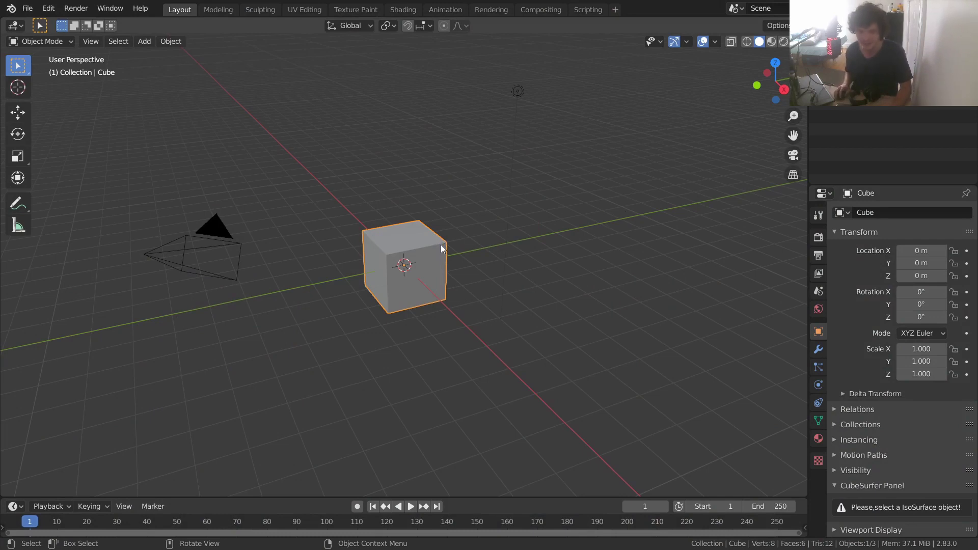
key(x)
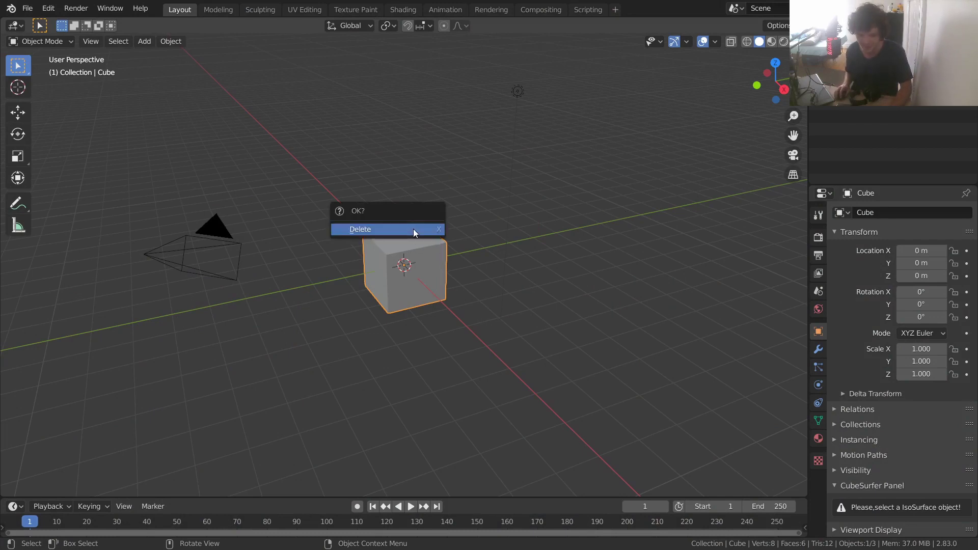
click(413, 228)
key(shift+a)
mouse_move(382, 194)
click(435, 205)
key(x)
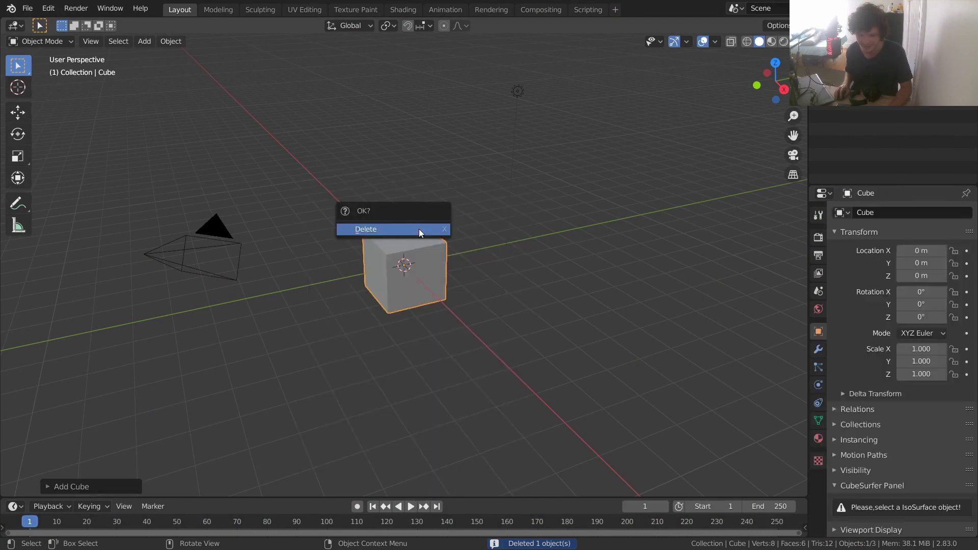
click(419, 228)
Add a plane and a monkey head mesh at the origin.
key(shift+a)
click(429, 186)
scroll(403, 250, up, 4)
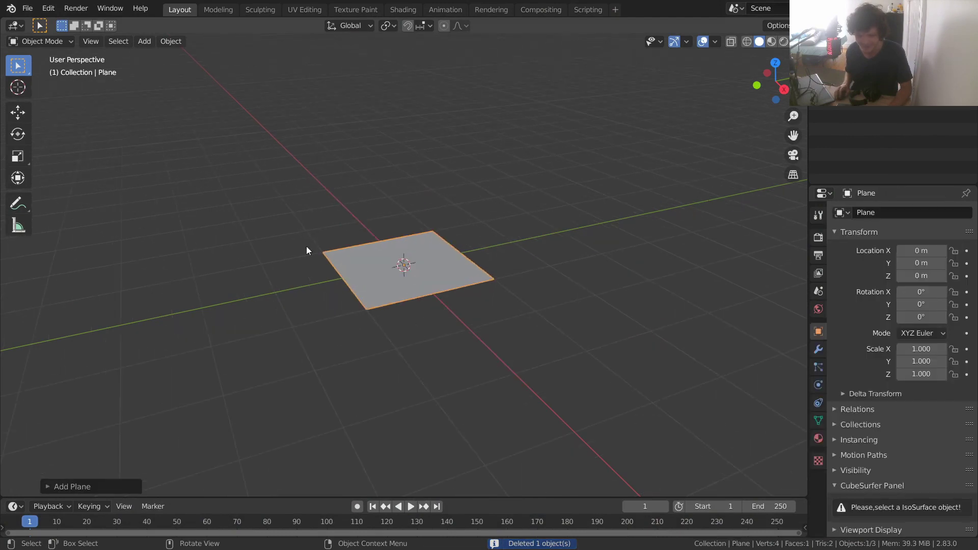
key(shift+a)
mouse_move(360, 159)
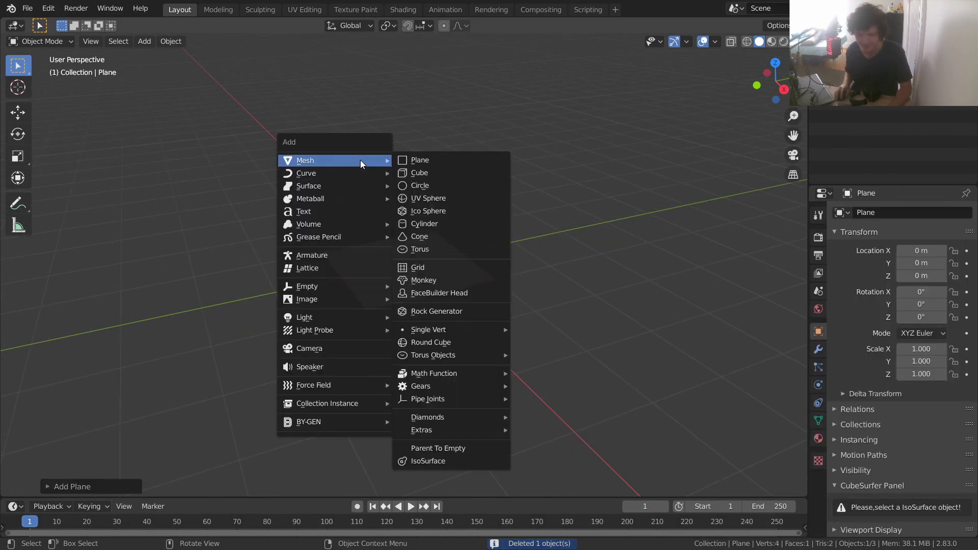
click(435, 282)
In edit mode, rotate the whole monkey mesh in the right orthographic view so the face tilts upward.
key(Tab)
key(KP_3)
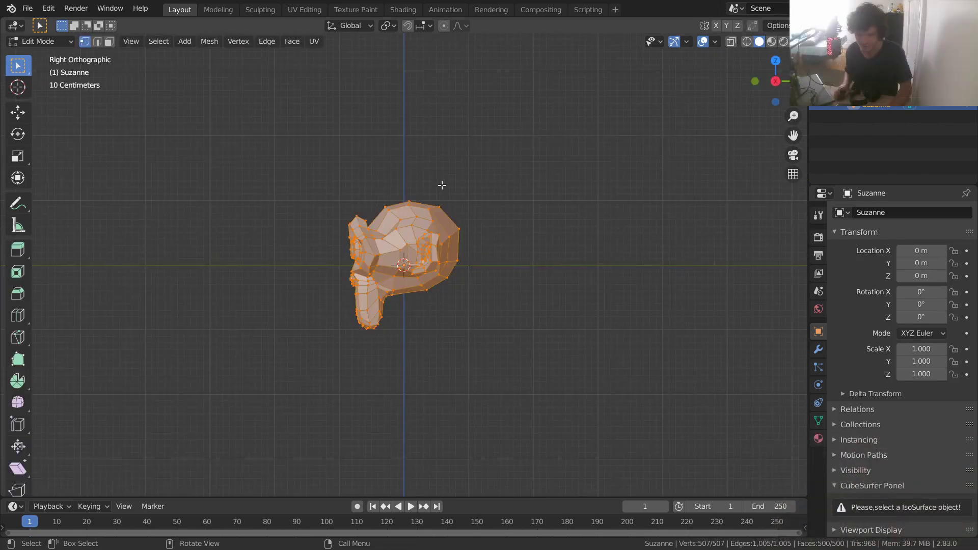
key(KP_Decimal)
key(r)
key(r)
click(580, 122)
key(ctrl+z)
key(r)
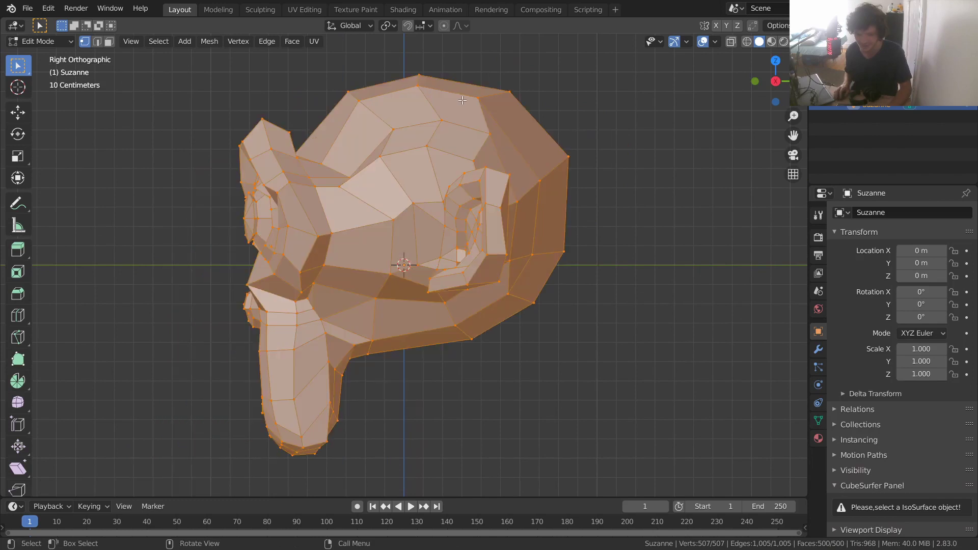
click(567, 198)
Raise the monkey mesh along Z to sit on the floor level, fine-tune its tilt, and return to object mode.
key(g)
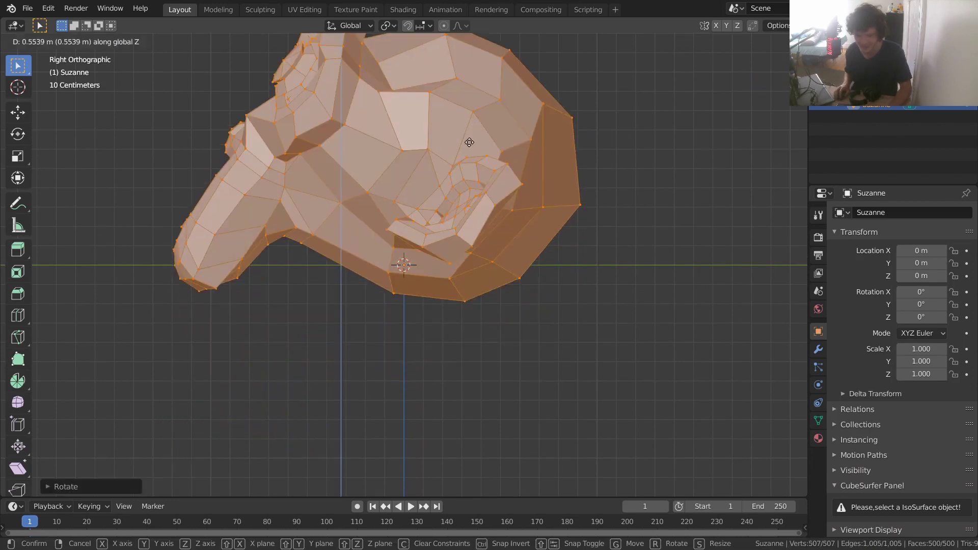
click(472, 103)
key(r)
click(493, 100)
key(g)
key(z)
click(493, 103)
key(Tab)
Scale the plane to about 3.578 so it forms a large floor under the monkey head, and deselect it.
middle_drag(345, 256, 357, 269)
click(370, 262)
key(s)
click(669, 164)
scroll(506, 159, down, 6)
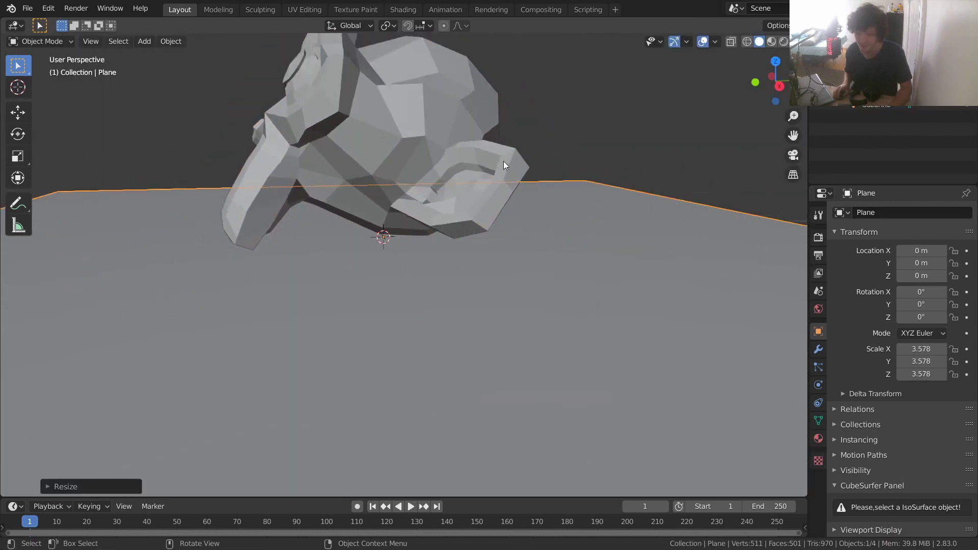
click(537, 161)
middle_drag(414, 181, 428, 208)
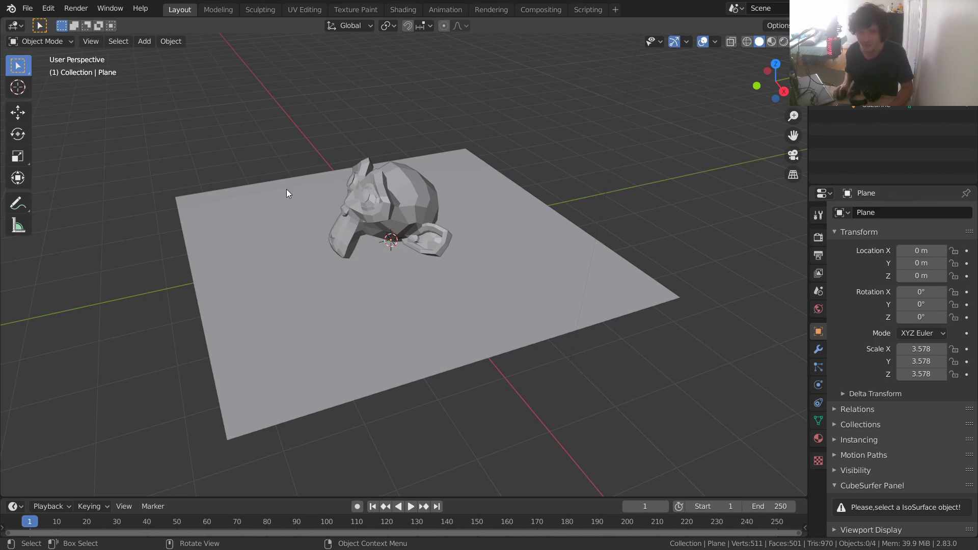
Switch to the Shading workspace and show the scene in rendered viewport shading.
click(403, 10)
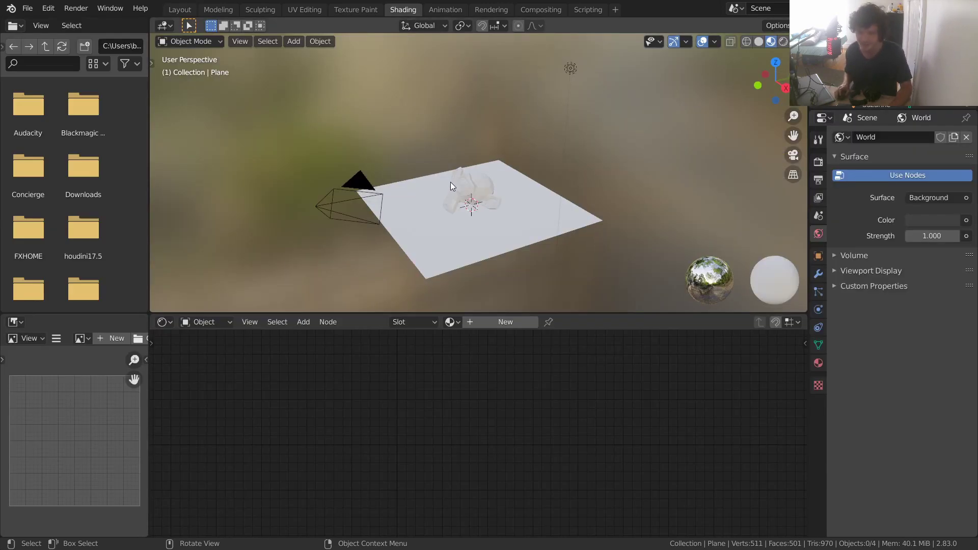
scroll(506, 188, up, 5)
click(783, 43)
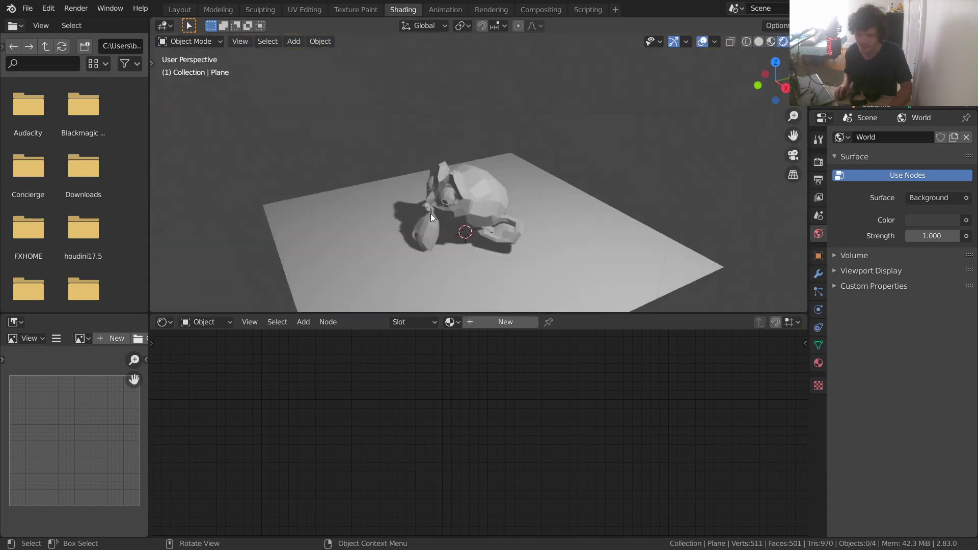
middle_drag(430, 213, 445, 169)
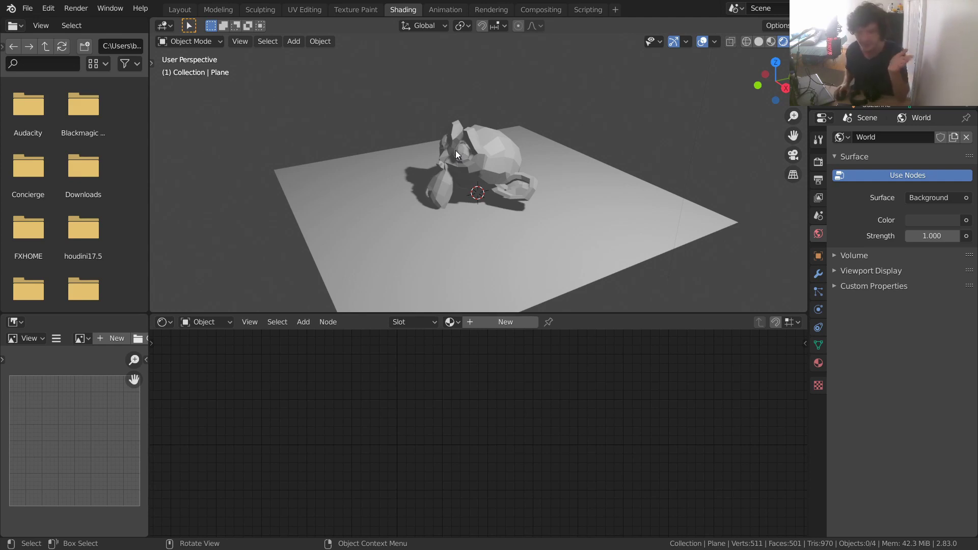
Create a new material on the monkey head and name it lazerbeam.
click(455, 151)
click(505, 322)
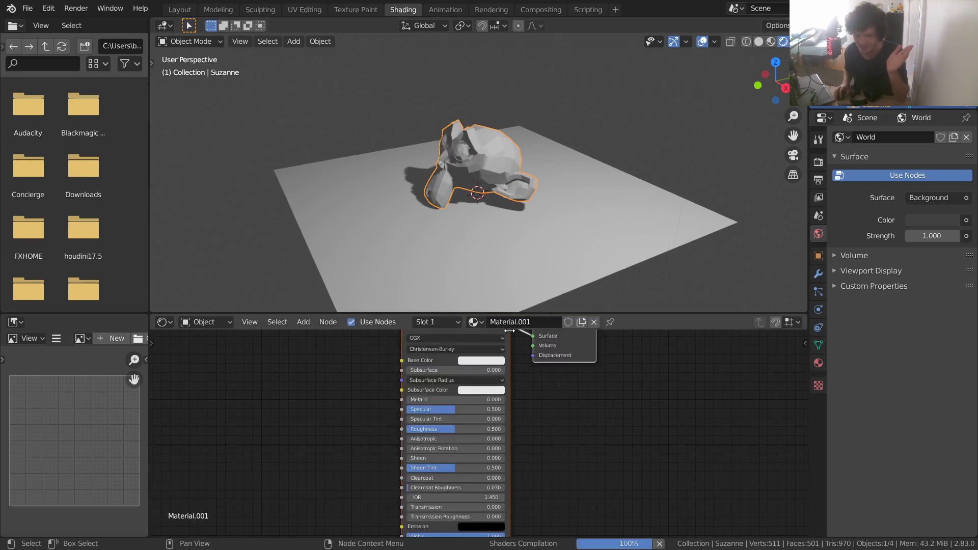
click(512, 322)
key(BackSpace)
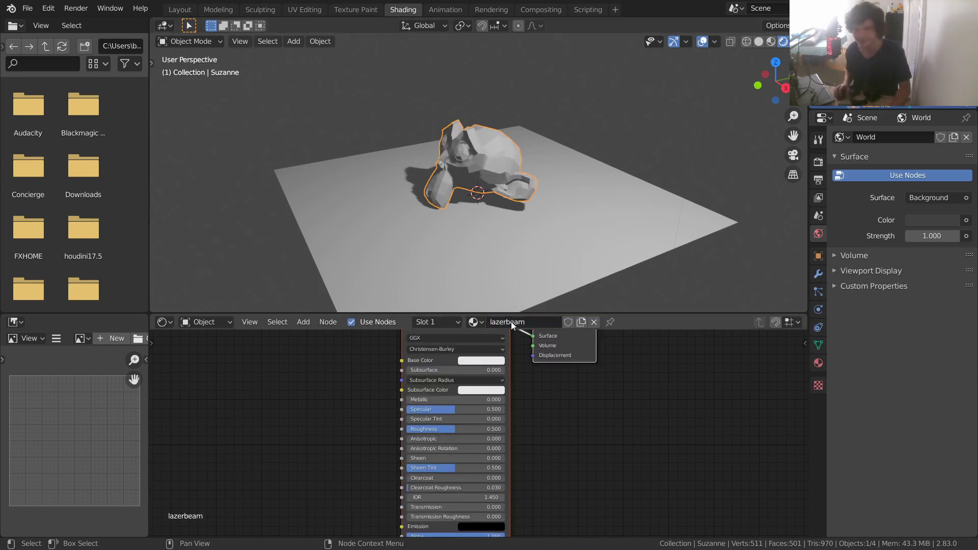
Assign the existing lazerbeam material to the plane.
click(506, 235)
click(451, 321)
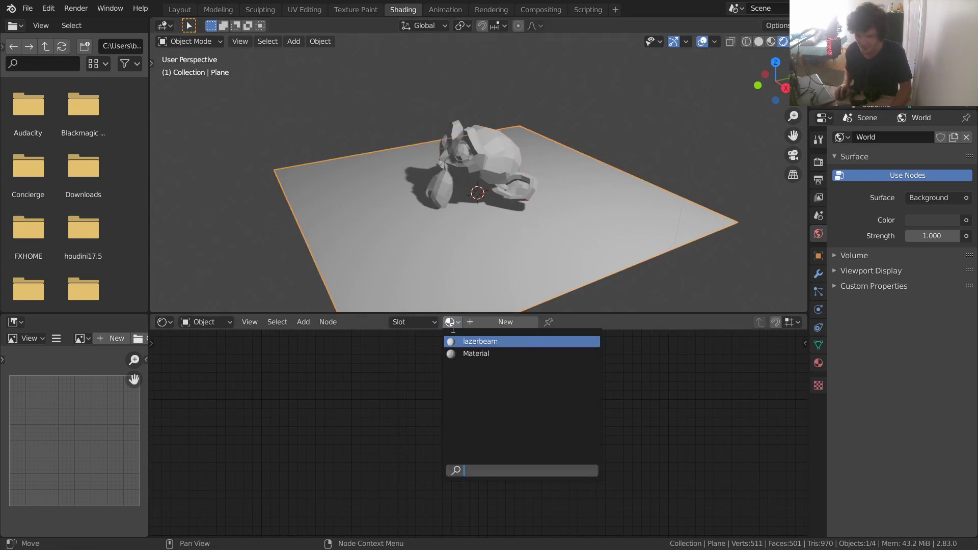
click(481, 342)
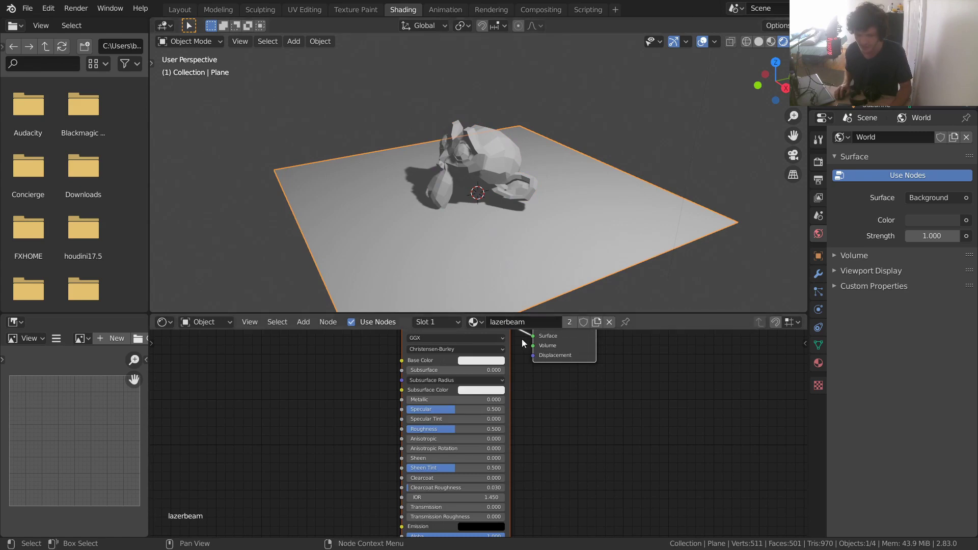
Try a green base color on the shared lazerbeam material, and undo it.
click(487, 162)
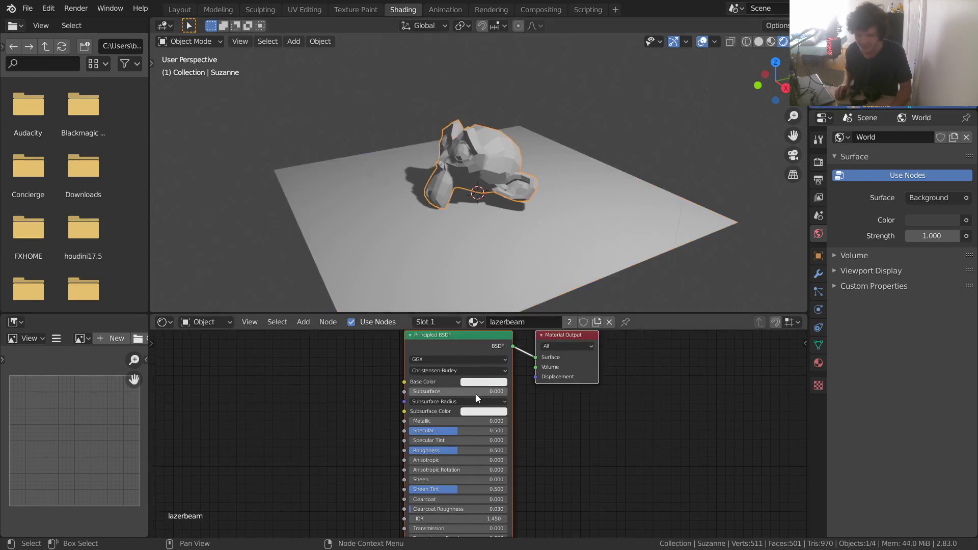
click(489, 382)
drag(488, 312, 463, 285)
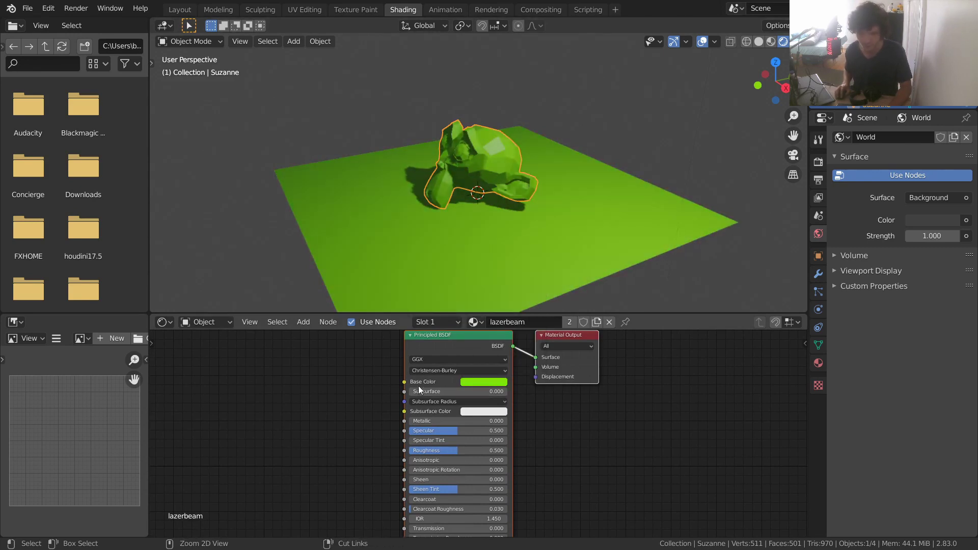
key(ctrl+z)
Add a Geometry node to the lazerbeam material, placed well before the Principled BSDF node.
middle_drag(362, 414, 422, 423)
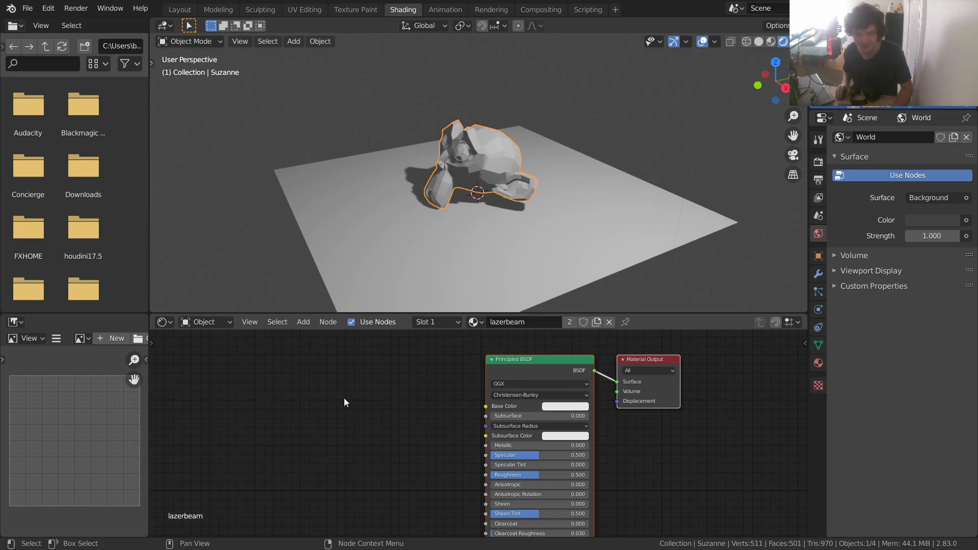
middle_drag(344, 398, 414, 405)
key(shift+a)
click(307, 389)
text(geometry)
key(Return)
click(349, 376)
middle_drag(284, 390, 466, 398)
scroll(370, 388, up, 7)
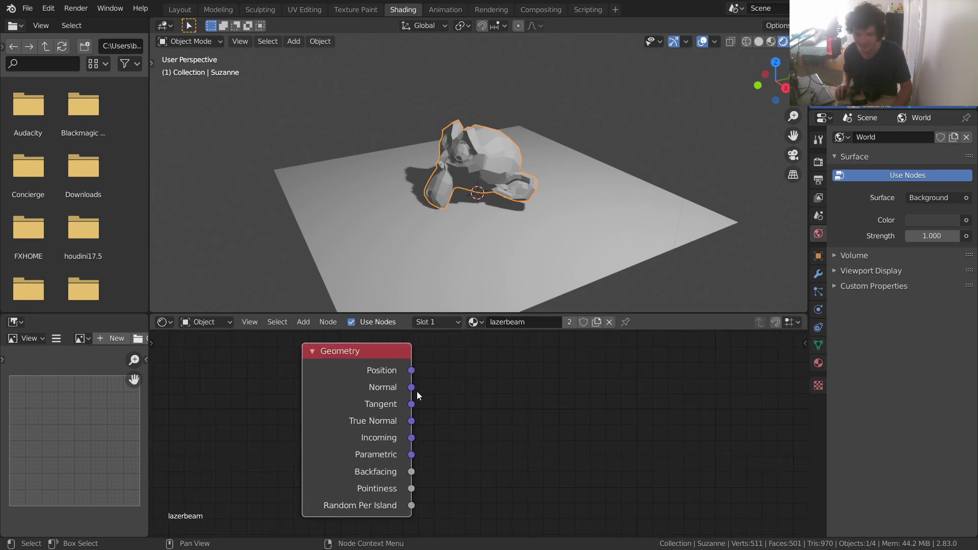
Preview the Geometry node's Position output directly on the monkey head and plane.
click(410, 404)
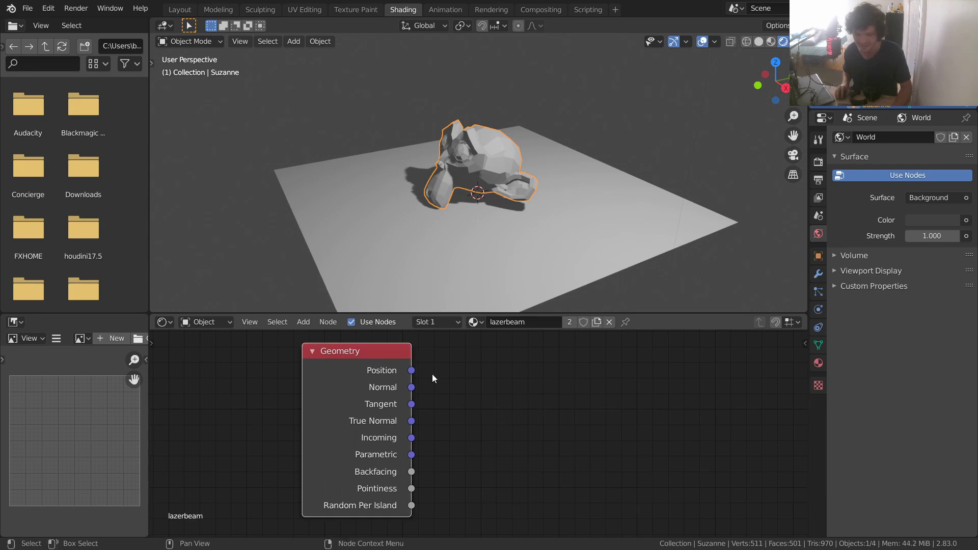
ctrl+shift+click(369, 359)
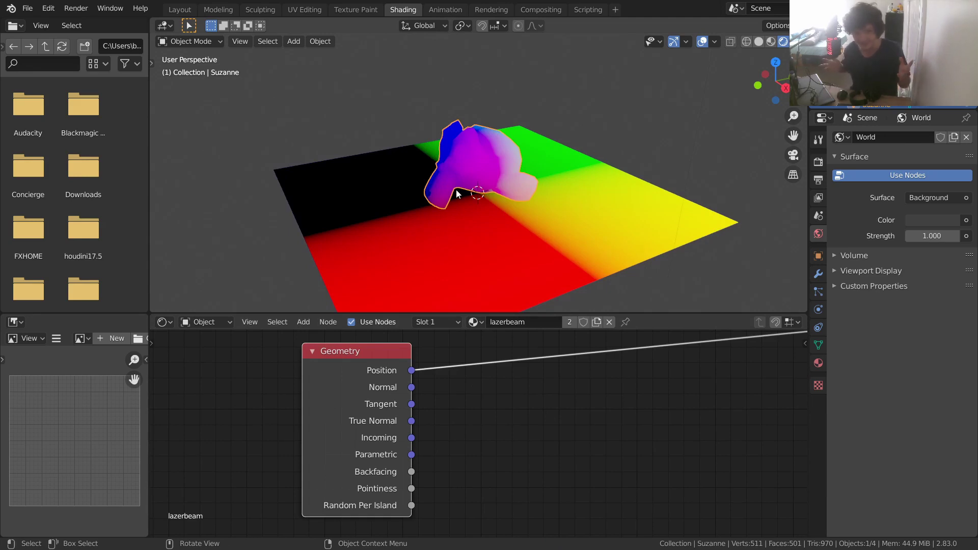
scroll(490, 222, up, 3)
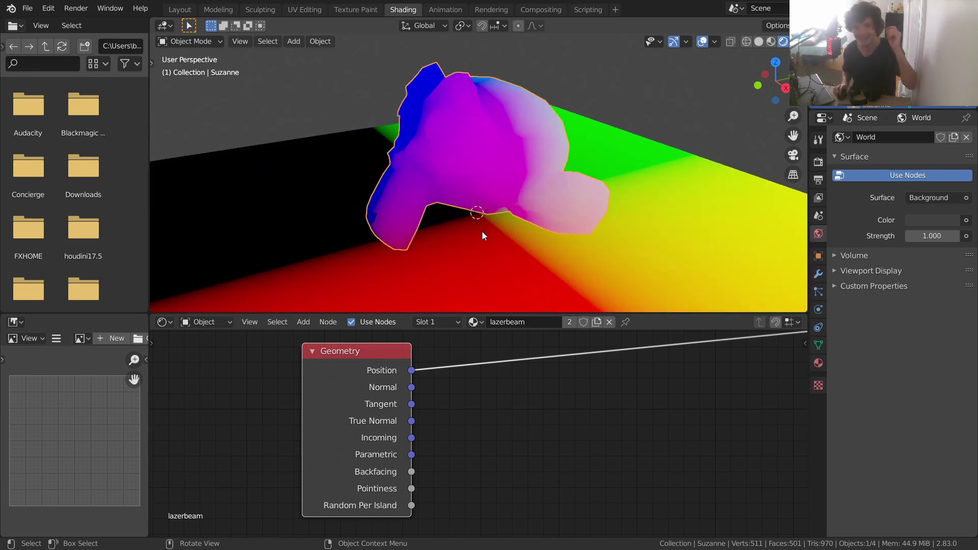
scroll(480, 226, up, 4)
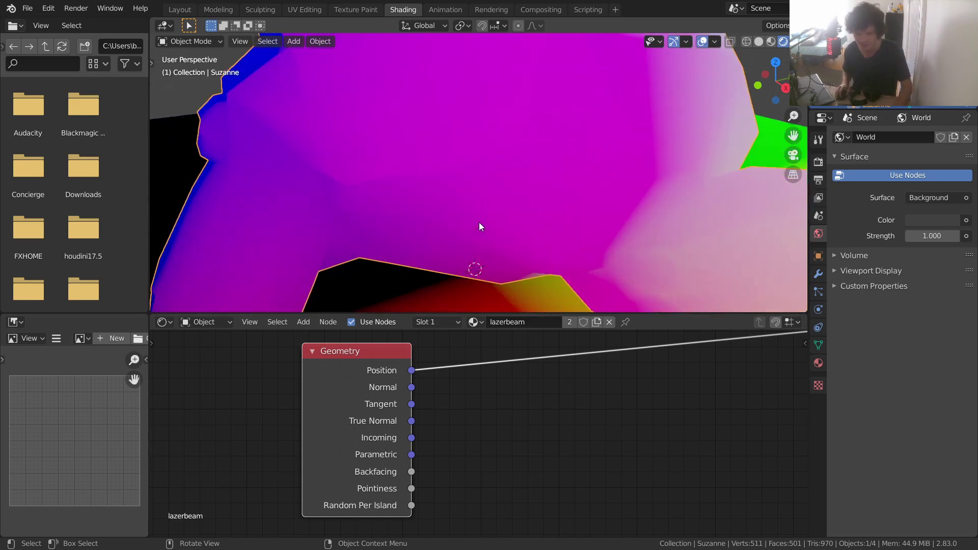
scroll(463, 271, down, 4)
Try raising the monkey head along Z to see how the position colors react, and undo the move.
click(466, 197)
key(g)
click(478, 177)
click(477, 165)
key(g)
key(z)
click(478, 84)
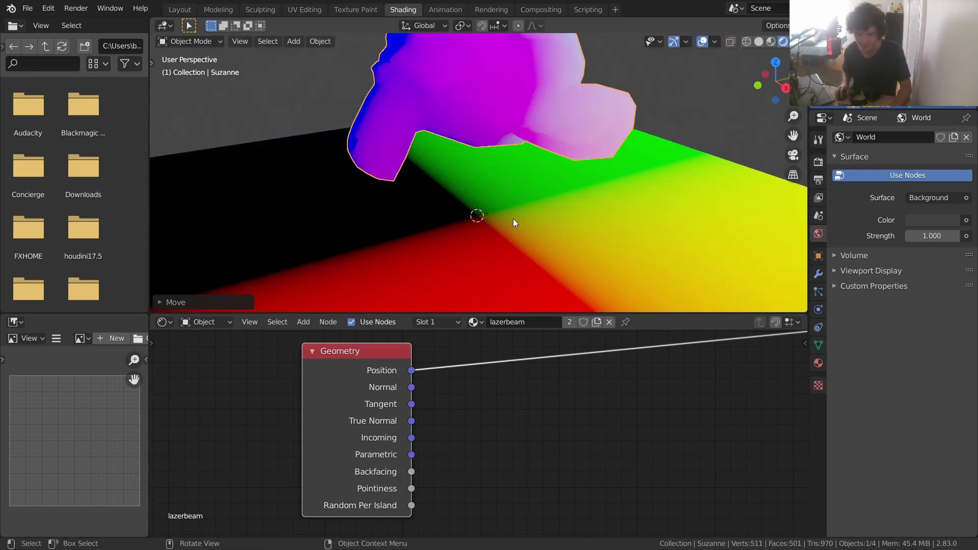
key(ctrl+z)
Examine the position colors around the world origin from the top view and from a low perspective angle.
scroll(741, 58, down, 1)
click(776, 60)
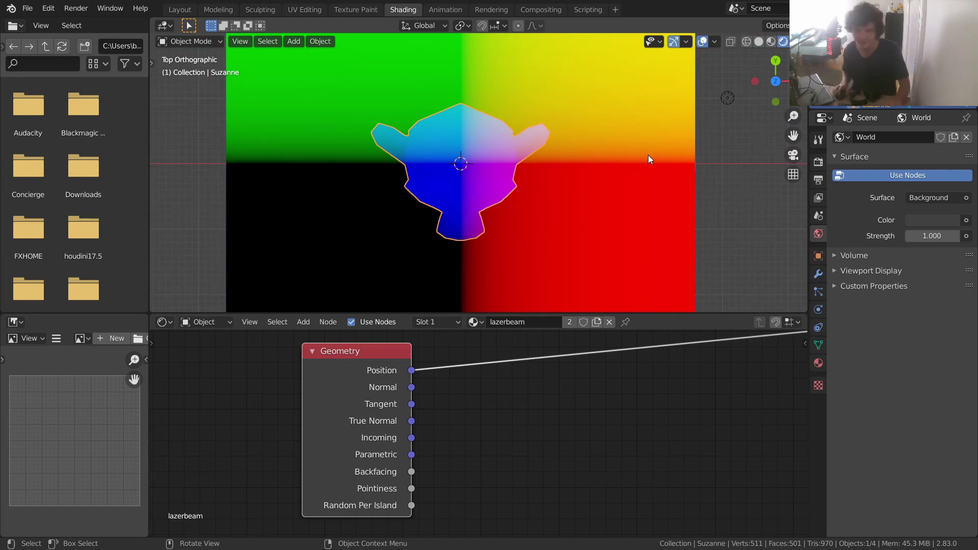
shift+middle_drag(486, 132, 494, 285)
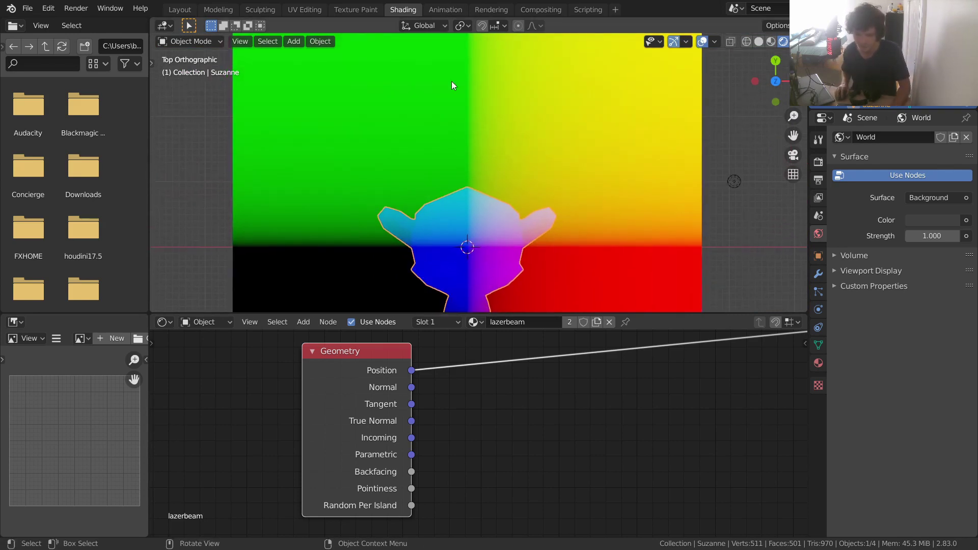
middle_drag(501, 148, 494, 51)
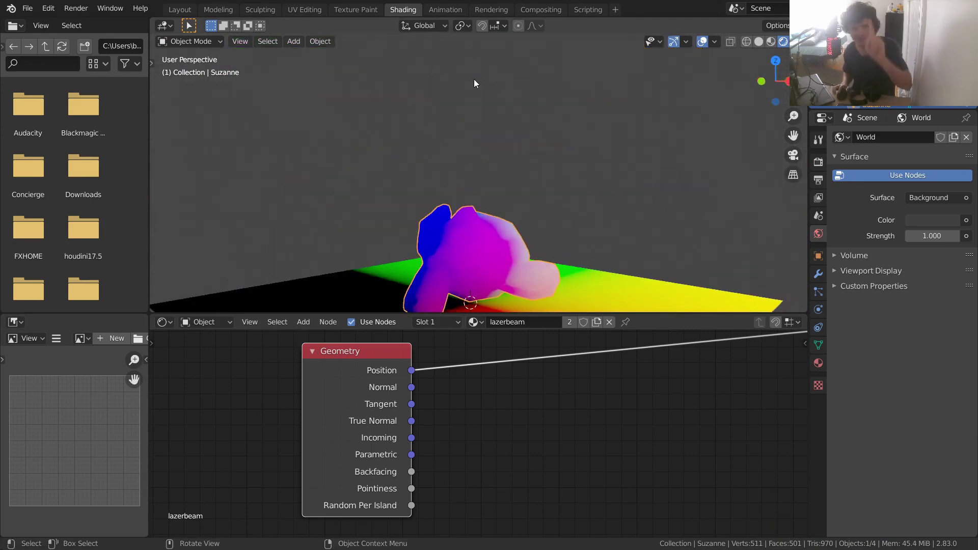
middle_drag(445, 129, 444, 154)
Insert a Separate XYZ node after the Geometry node's Position output so that its X channel feeds the preview.
middle_drag(481, 472, 400, 532)
key(shift+a)
click(395, 381)
text(se)
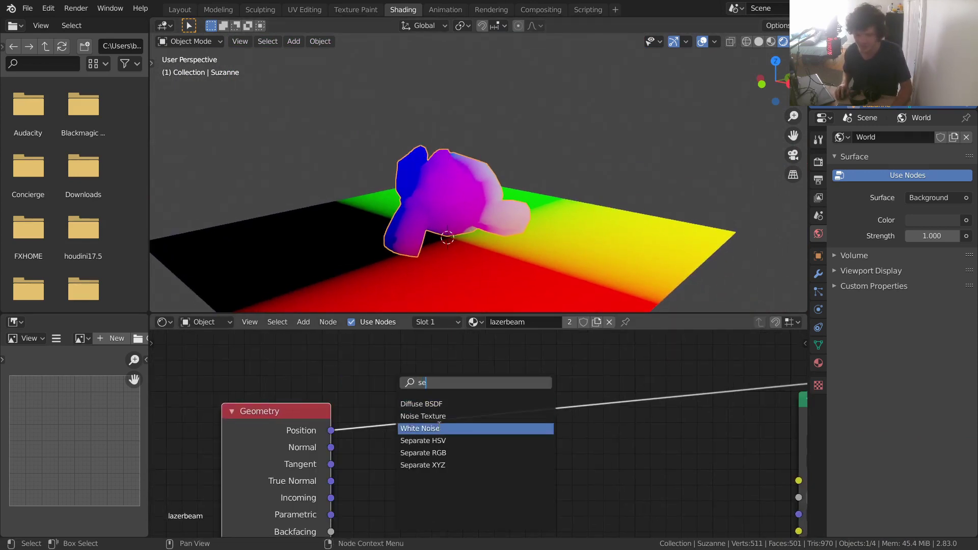
click(423, 465)
click(424, 381)
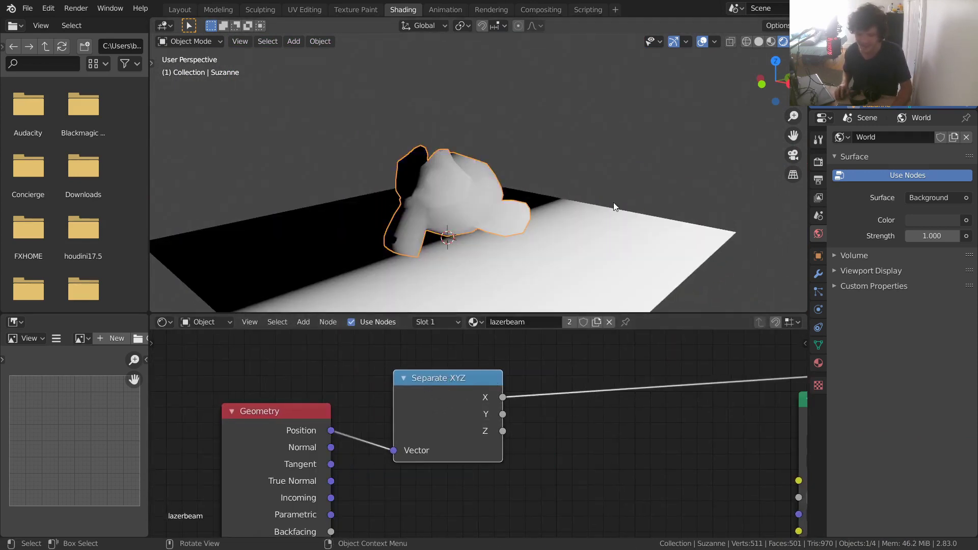
View the scene from the top and insert a Math node set to Compare after the Separate XYZ node's X output.
click(775, 61)
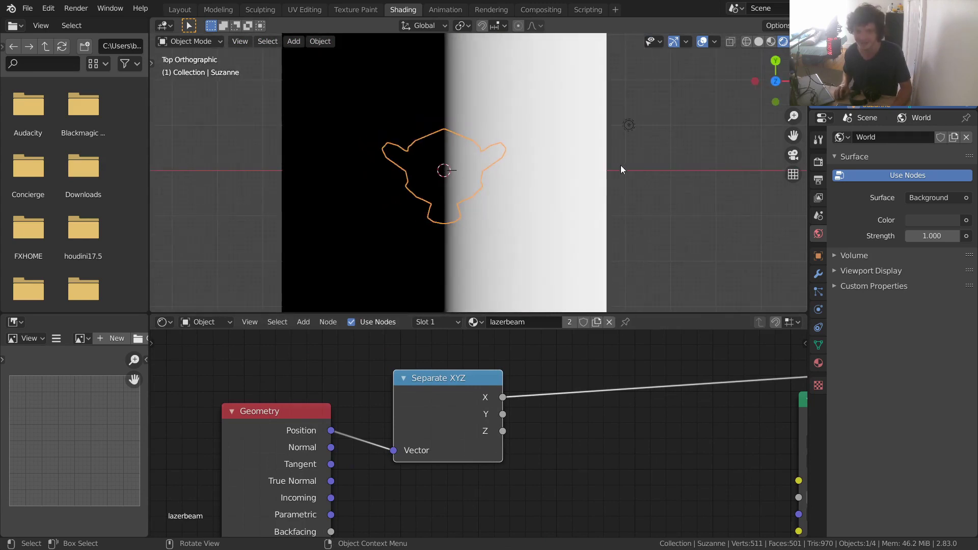
middle_drag(579, 376, 393, 435)
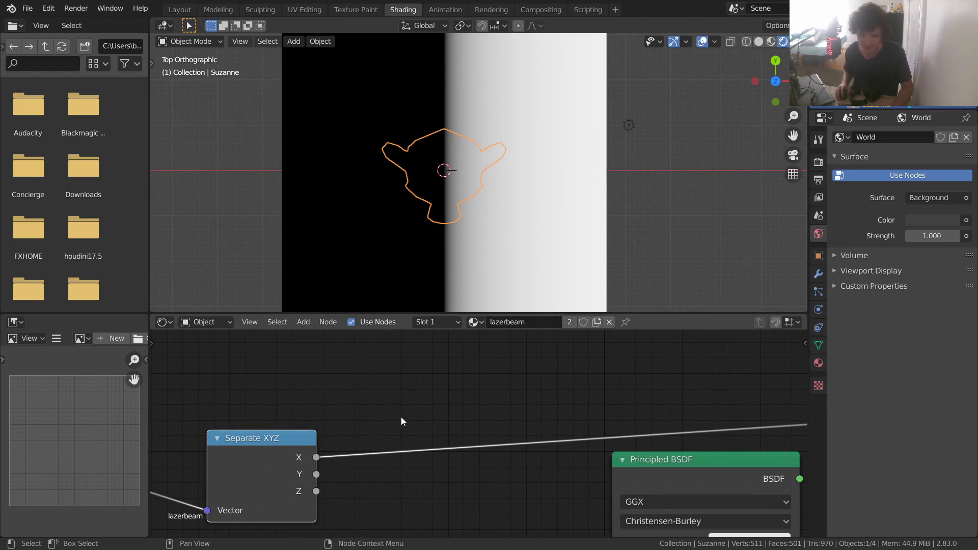
key(shift+a)
click(401, 382)
text(math)
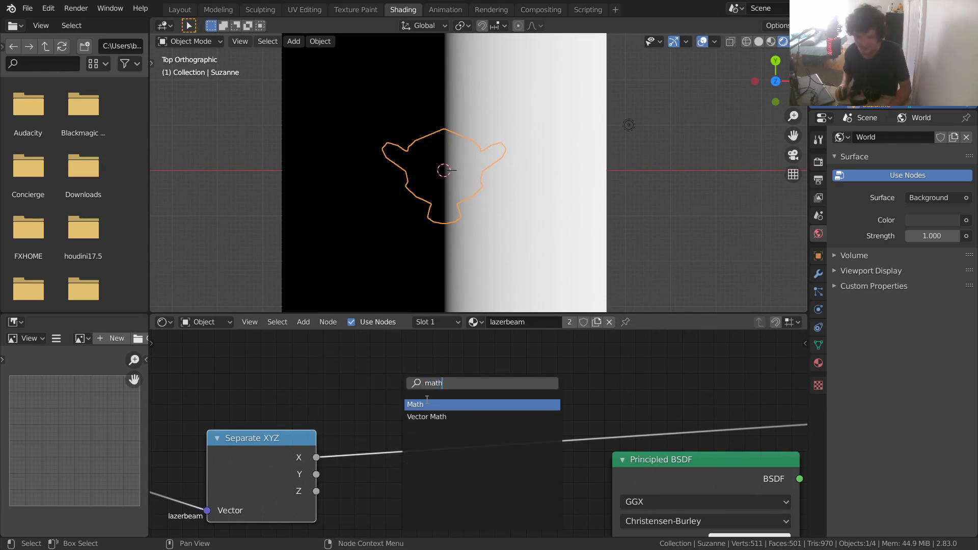
key(Return)
click(414, 427)
click(414, 427)
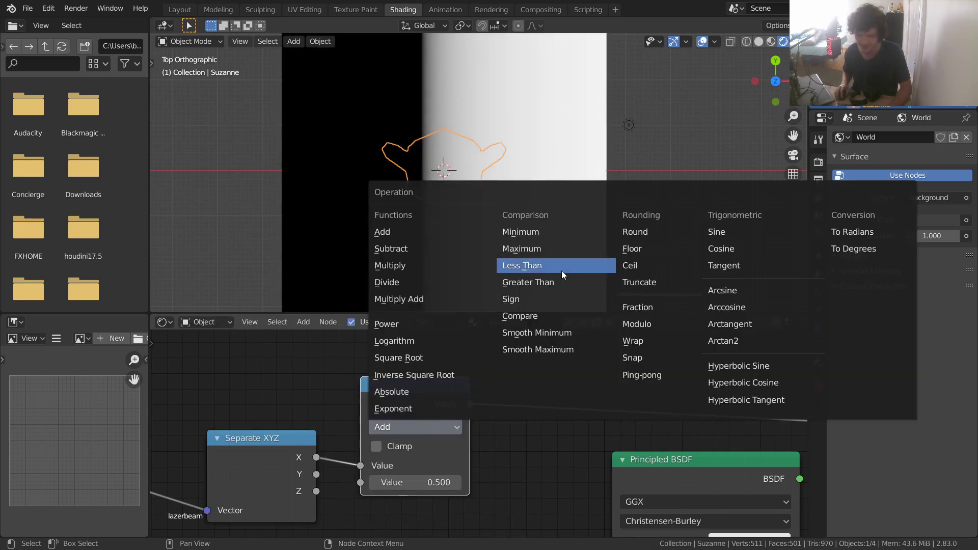
click(521, 316)
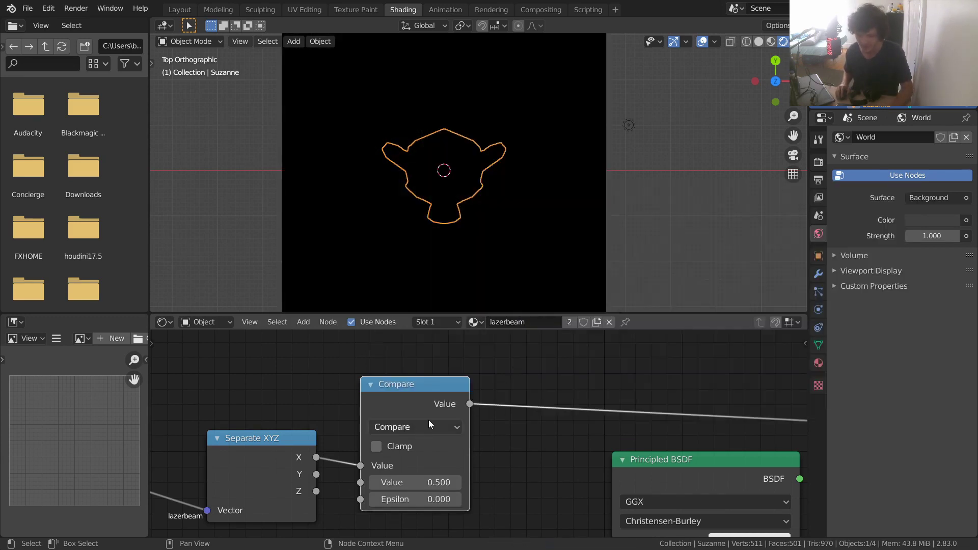
Space out the Separate XYZ node, set the Compare node's Epsilon to 0.050 and slide its Value to -0.180.
middle_drag(490, 419, 578, 406)
drag(383, 427, 344, 417)
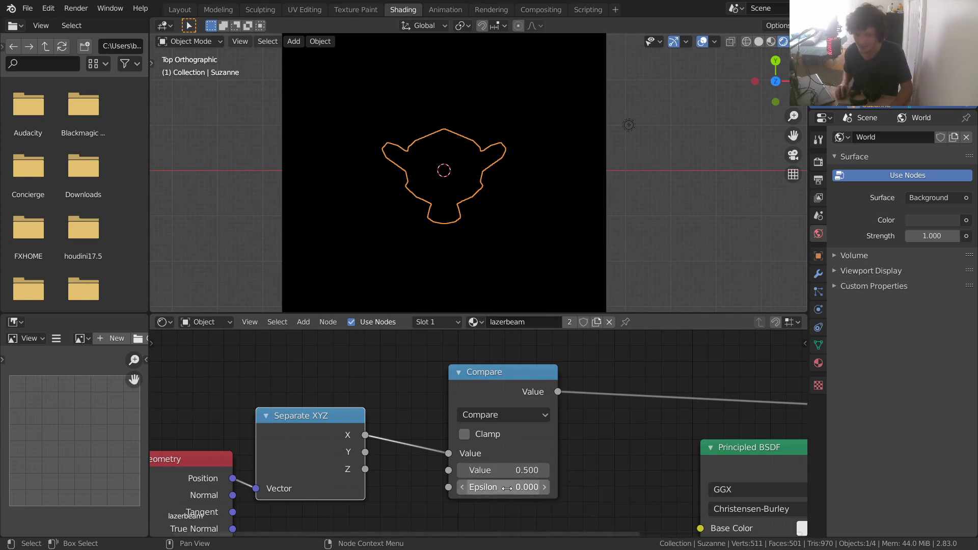
shift+drag(509, 488, 524, 488)
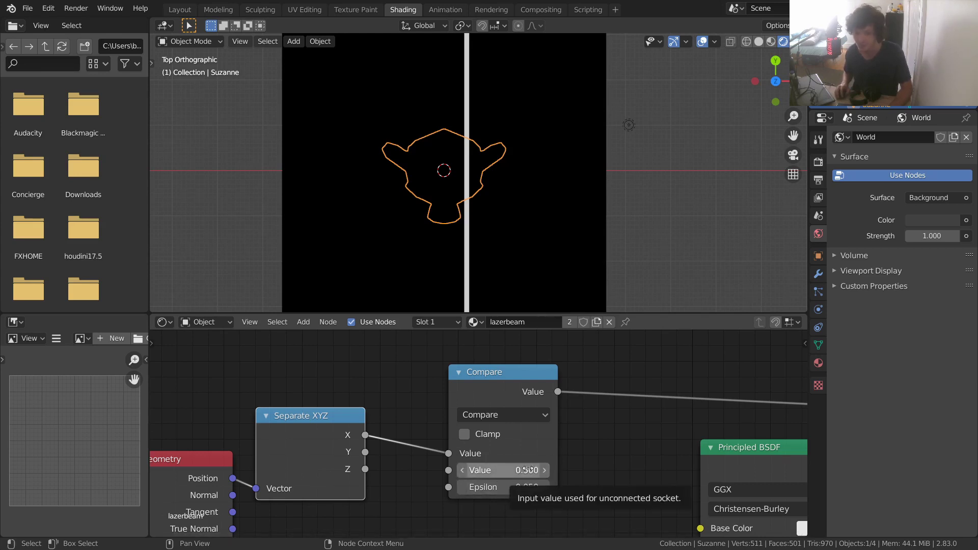
drag(525, 471, 483, 470)
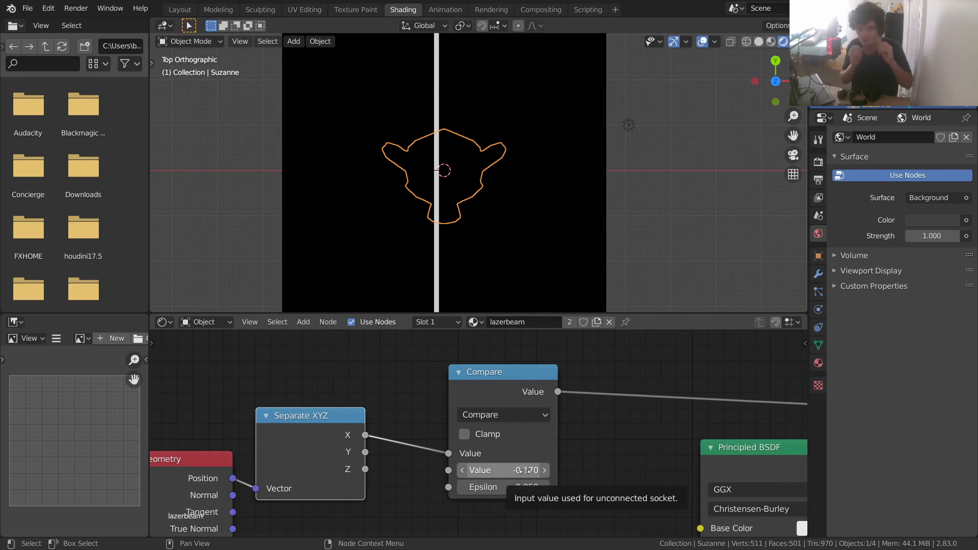
drag(528, 471, 522, 472)
Try driving the Compare node with the Y output, slide its Value, and reconnect the X output in its place.
drag(365, 452, 449, 453)
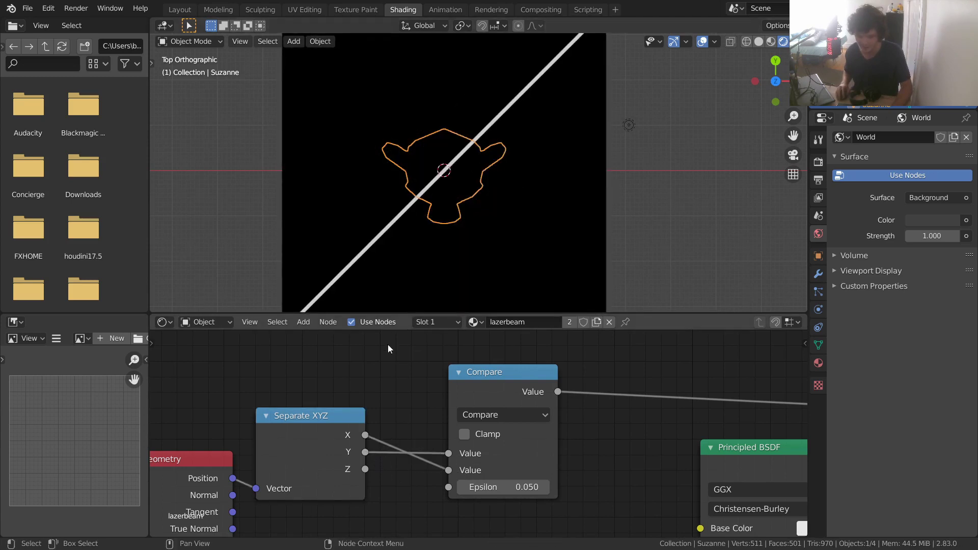
ctrl+right_drag(402, 423, 402, 457)
drag(366, 452, 451, 453)
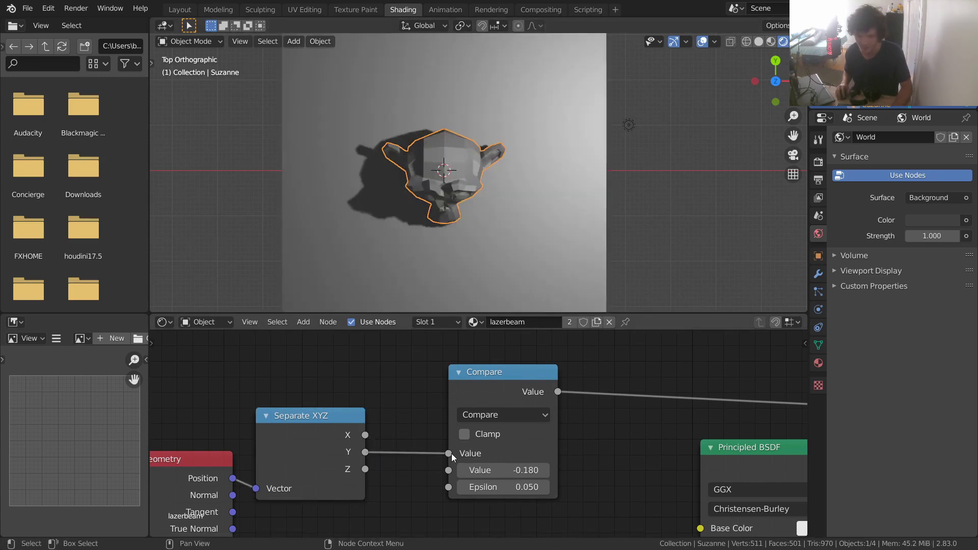
drag(515, 470, 441, 471)
ctrl+right_drag(373, 437, 399, 480)
drag(366, 436, 448, 453)
Slide the Compare node's Value to -0.040 and on to 0.140 while examining the line over the monkey head in perspective.
drag(515, 469, 672, 469)
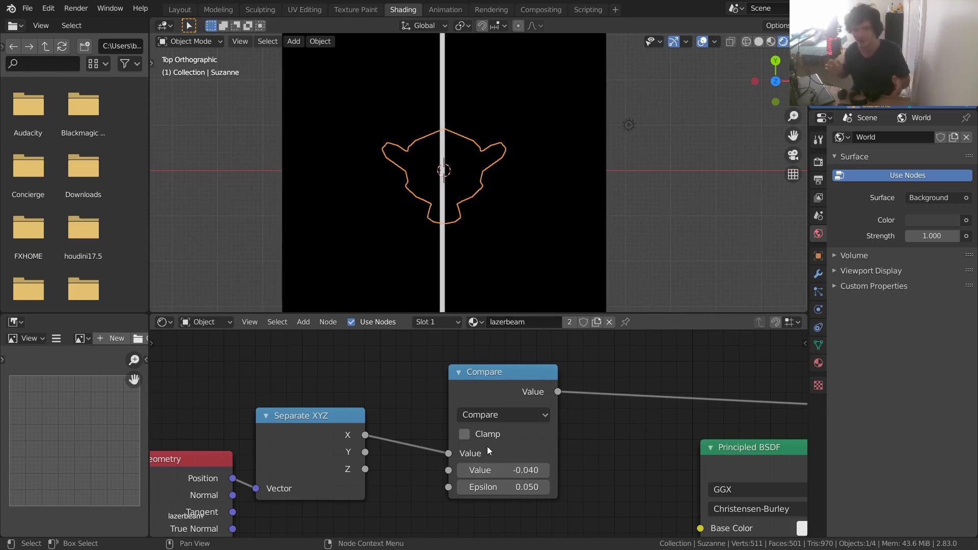
middle_drag(483, 255, 427, 188)
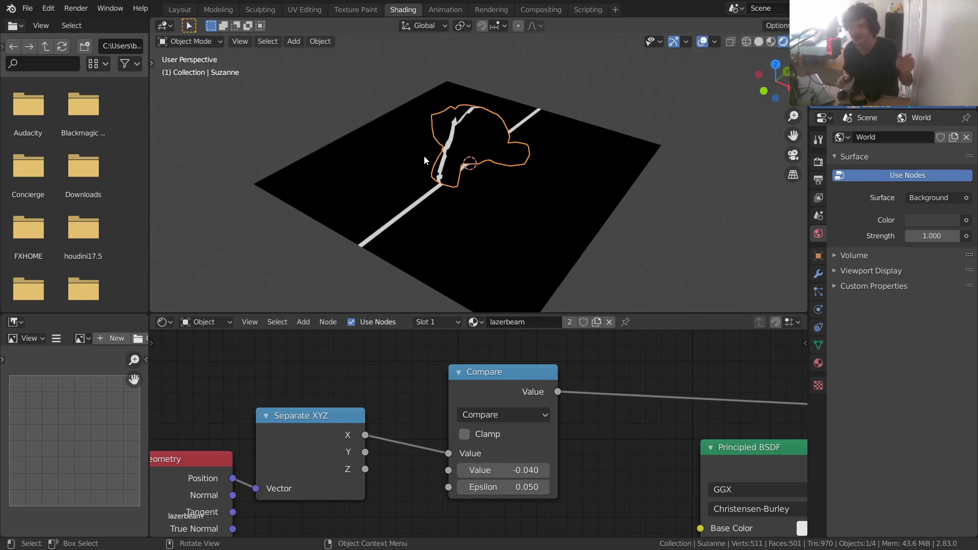
click(776, 63)
middle_drag(496, 138, 459, 102)
shift+drag(509, 470, 351, 422)
scroll(528, 474, up, 1)
scroll(532, 475, up, 1)
key(ctrl+z)
Remove the Compare node's link into Base Color and route the Principled BSDF back to the Material Output.
scroll(607, 420, down, 6)
scroll(617, 419, down, 7)
key(g)
click(582, 402)
drag(645, 432, 578, 375)
ctrl+right_drag(615, 346, 614, 348)
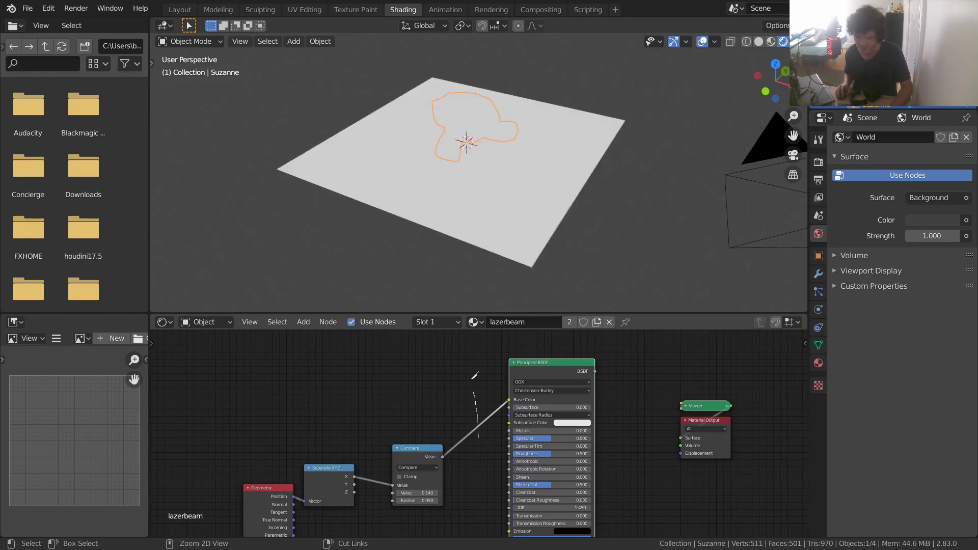
ctrl+shift+click(563, 359)
Connect the Compare node's output to the Principled BSDF's Emission and slide the Compare Value to -0.210.
scroll(453, 399, up, 3)
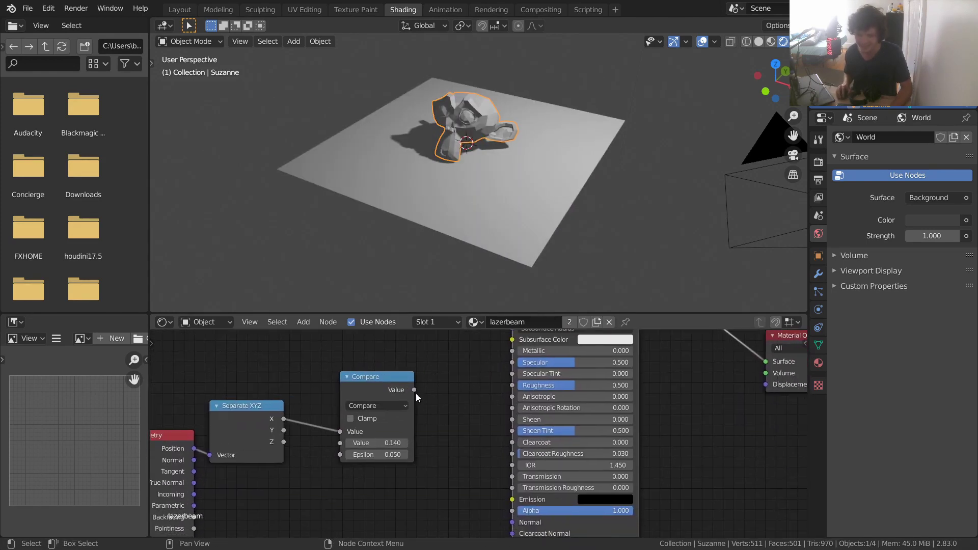
drag(414, 390, 512, 499)
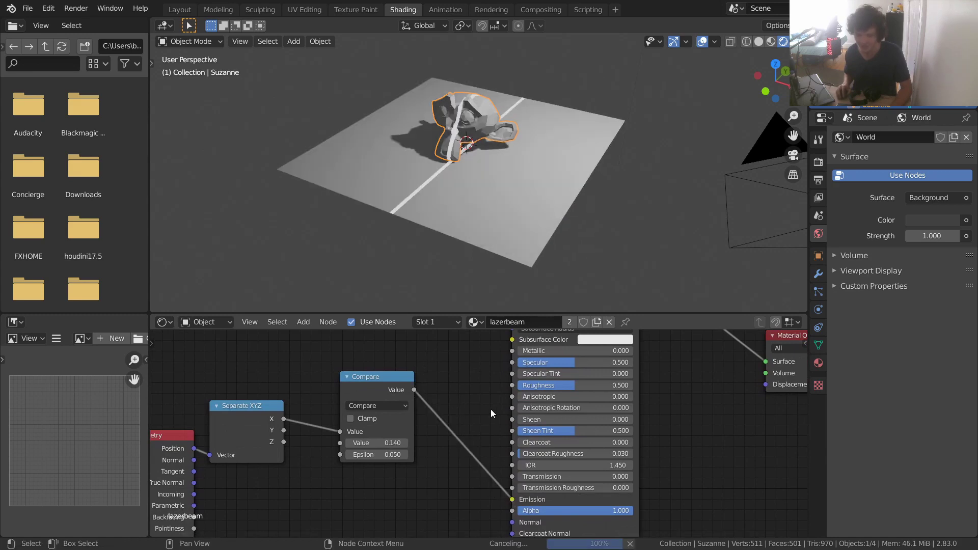
middle_drag(383, 440, 454, 448)
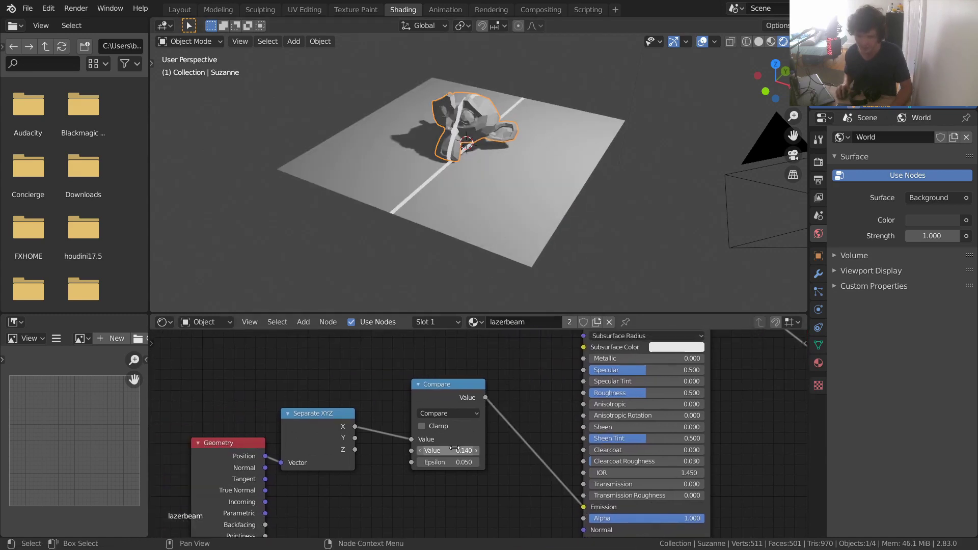
drag(454, 453, 398, 453)
Move the Geometry, Separate XYZ and Compare nodes away from the shader and insert a ColorRamp between Compare and Emission.
middle_drag(466, 511, 535, 465)
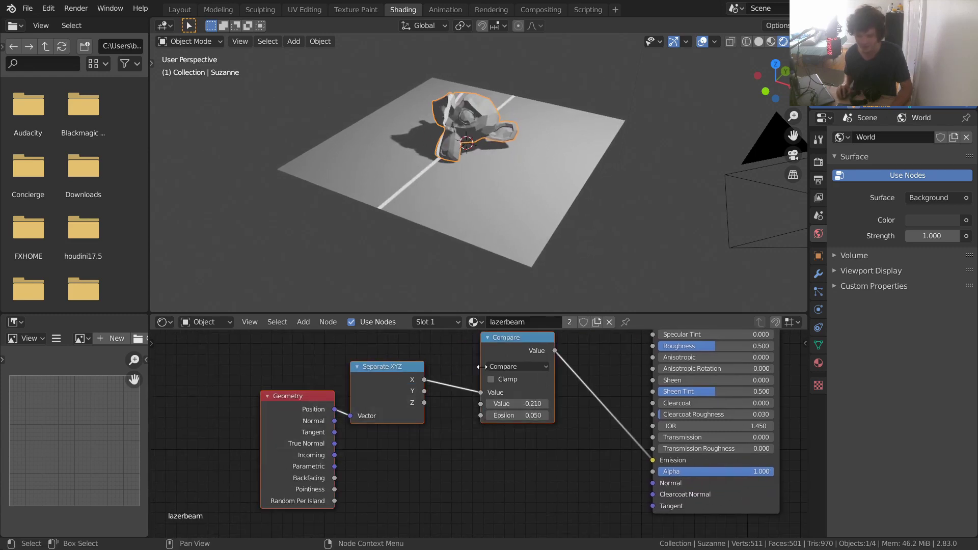
middle_drag(501, 375, 345, 398)
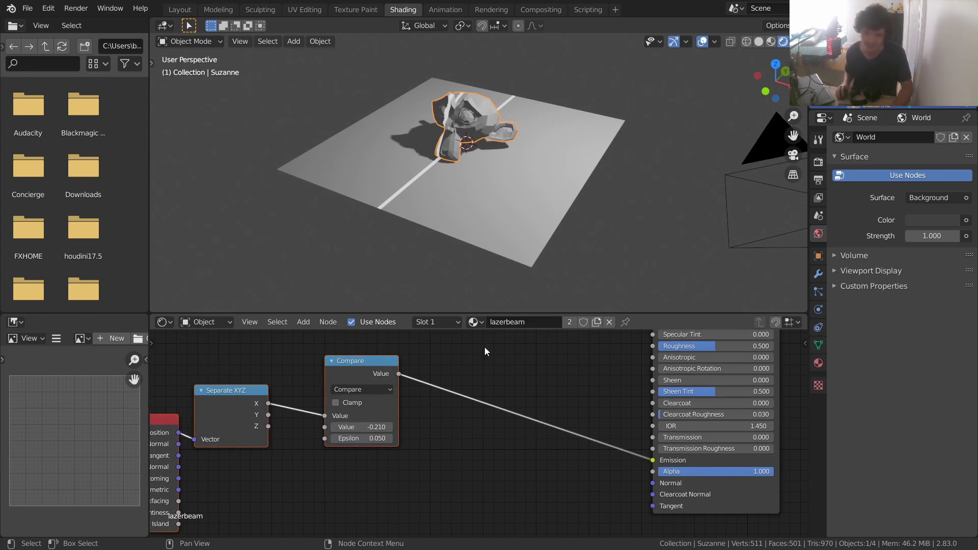
key(shift+a)
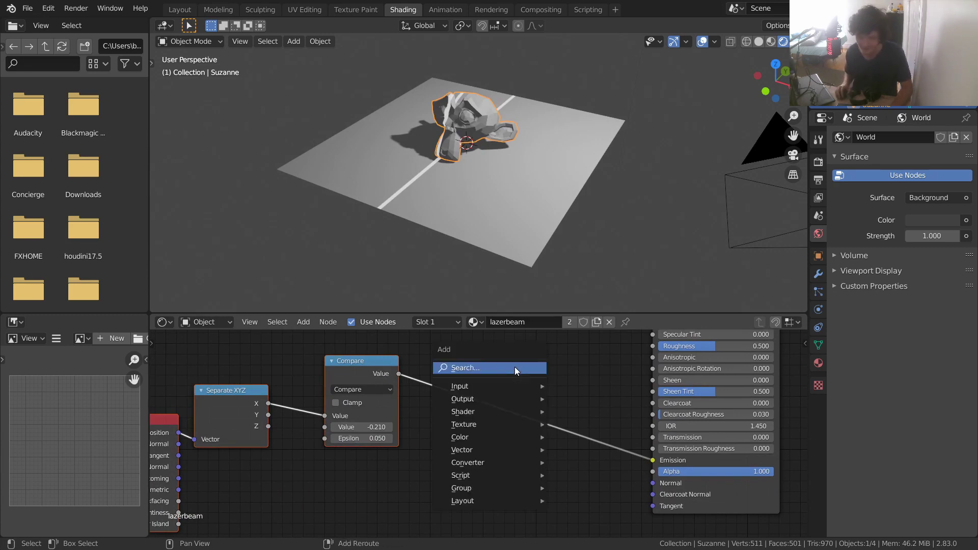
text(colo)
click(534, 403)
click(450, 407)
middle_drag(359, 402, 401, 409)
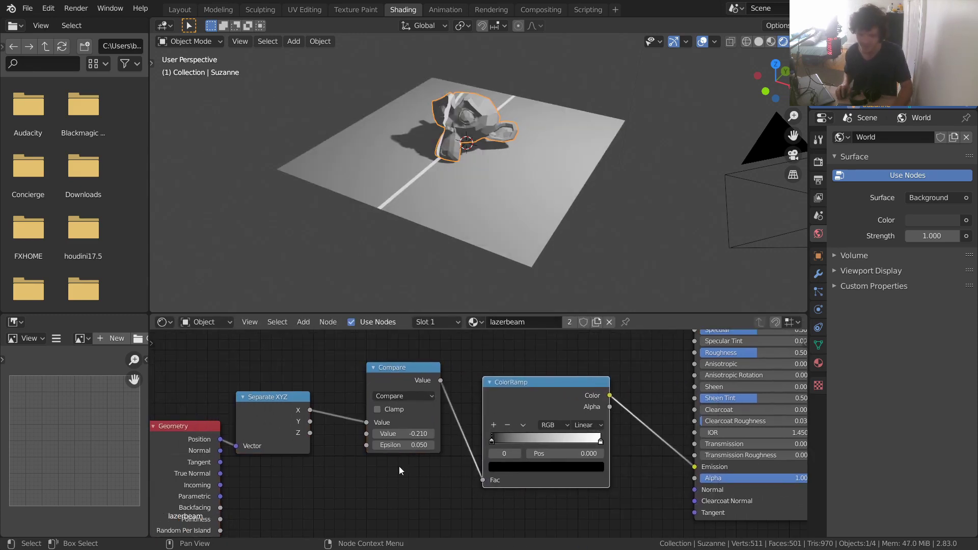
Preview the Compare node's black-and-white output on the monkey head and plane.
drag(394, 505, 171, 397)
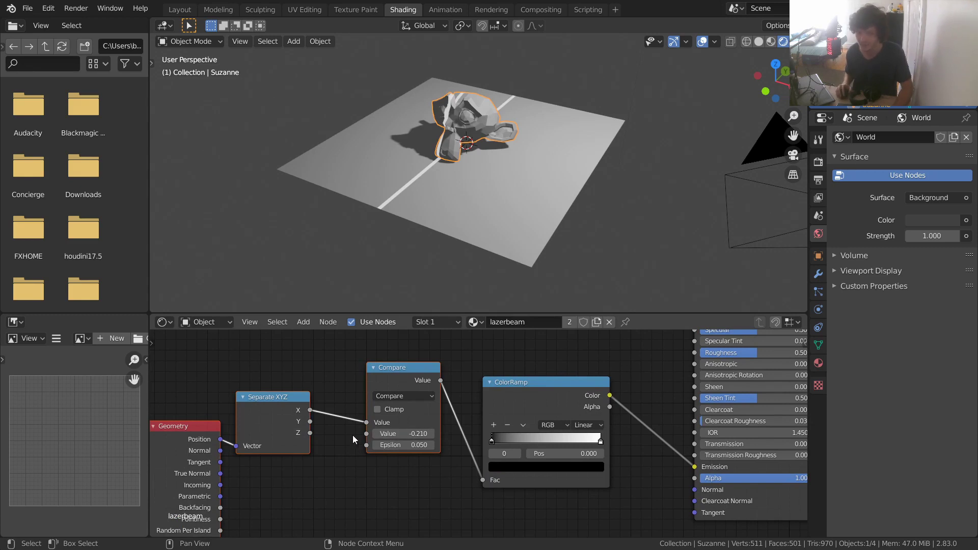
ctrl+shift+click(396, 371)
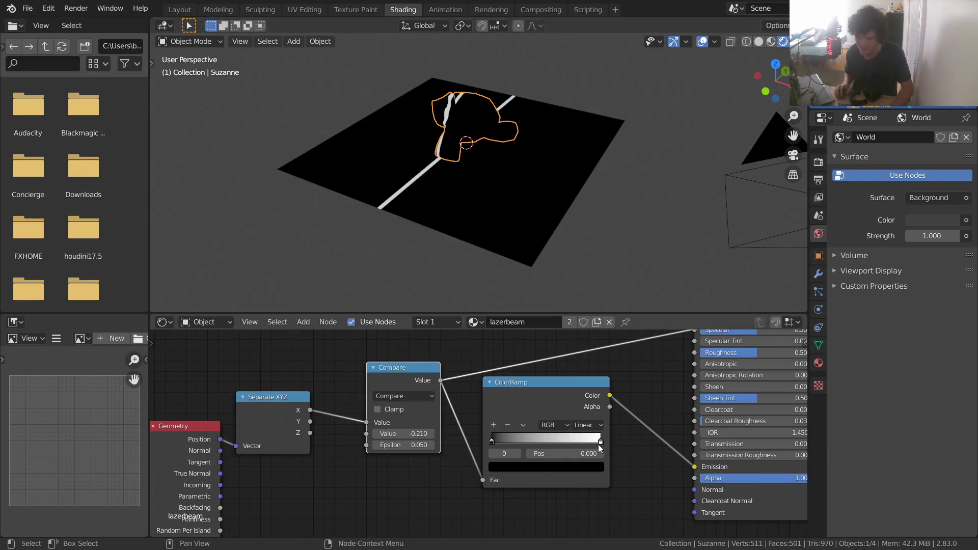
middle_drag(597, 434, 490, 434)
middle_drag(548, 384, 534, 400)
Preview the ColorRamp node and change its white stop at position 1.000 to red.
ctrl+shift+click(457, 400)
middle_drag(456, 399, 472, 413)
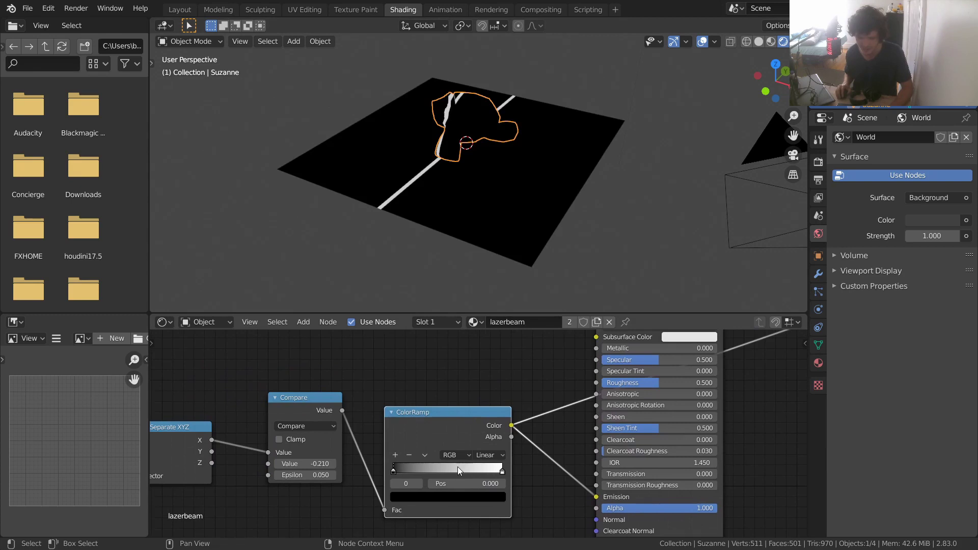
click(427, 496)
mouse_move(435, 407)
mouse_down()
mouse_move(438, 423)
mouse_move(474, 378)
mouse_move(408, 355)
mouse_move(443, 422)
mouse_move(432, 422)
mouse_up()
Output the Principled BSDF again, inspect the line in the viewport, and show the Eevee render settings containing Bloom.
middle_drag(527, 371, 421, 461)
ctrl+shift+click(540, 345)
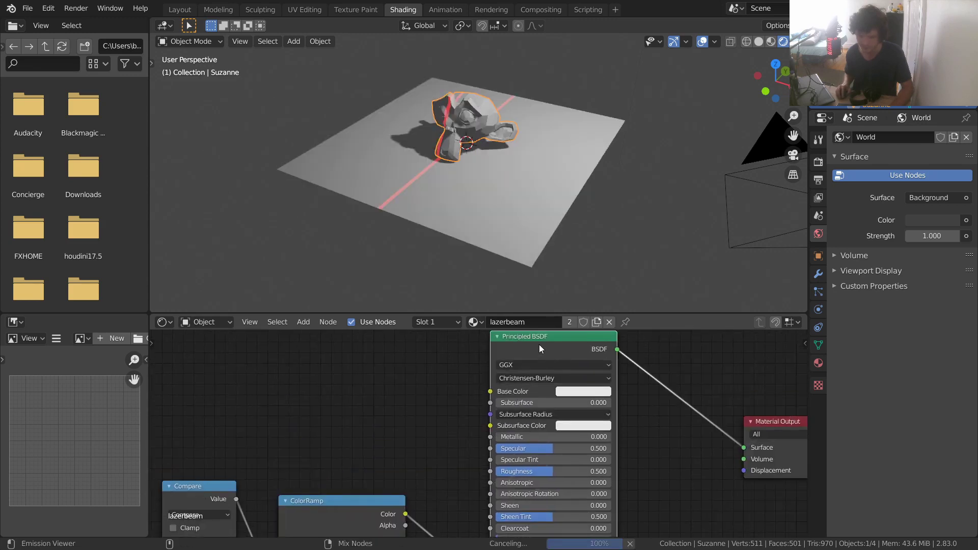
middle_drag(490, 179, 481, 170)
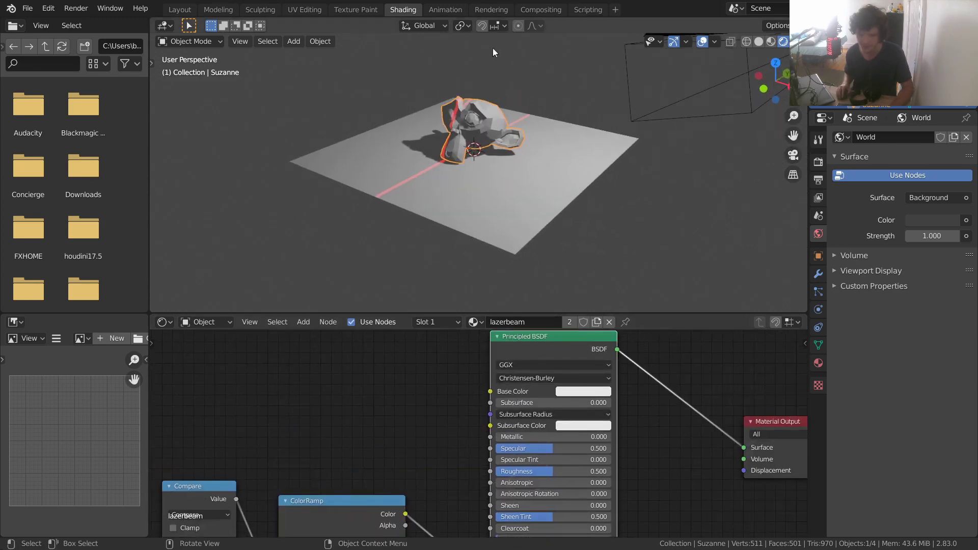
middle_drag(341, 406, 427, 397)
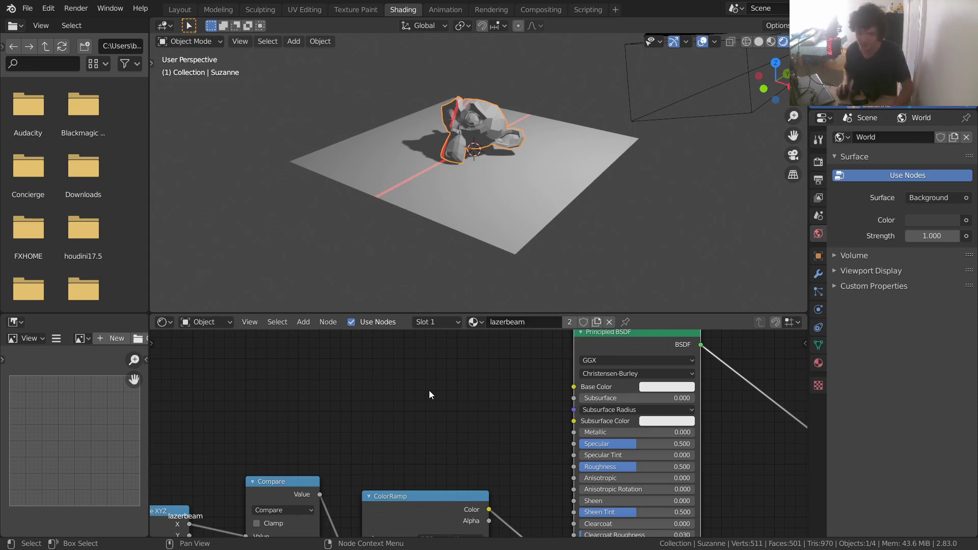
click(819, 161)
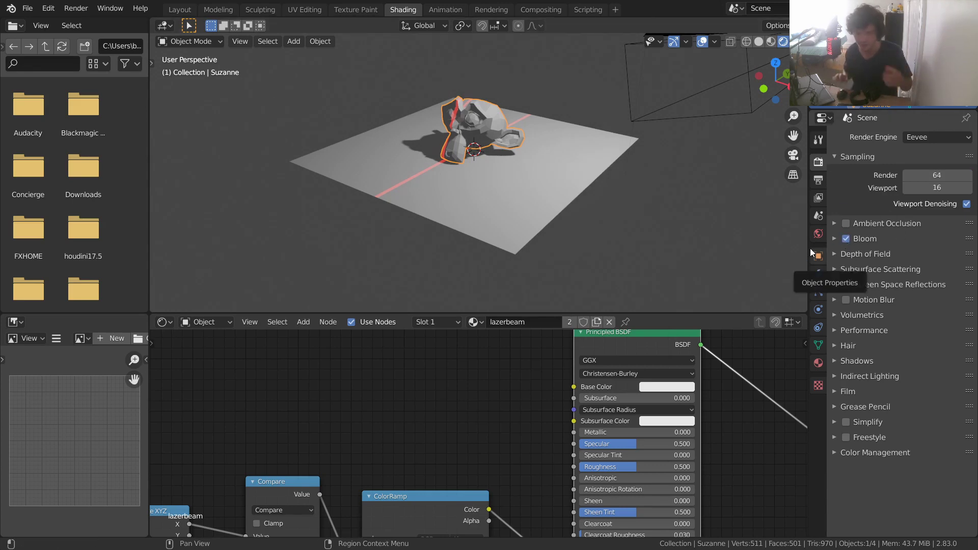
Move the nodes from Geometry through ColorRamp farther from the Principled BSDF to make room for another node.
scroll(451, 411, down, 7)
middle_drag(417, 439, 475, 390)
drag(504, 394, 245, 480)
key(g)
click(536, 401)
click(533, 399)
scroll(533, 399, up, 5)
middle_drag(505, 363, 453, 398)
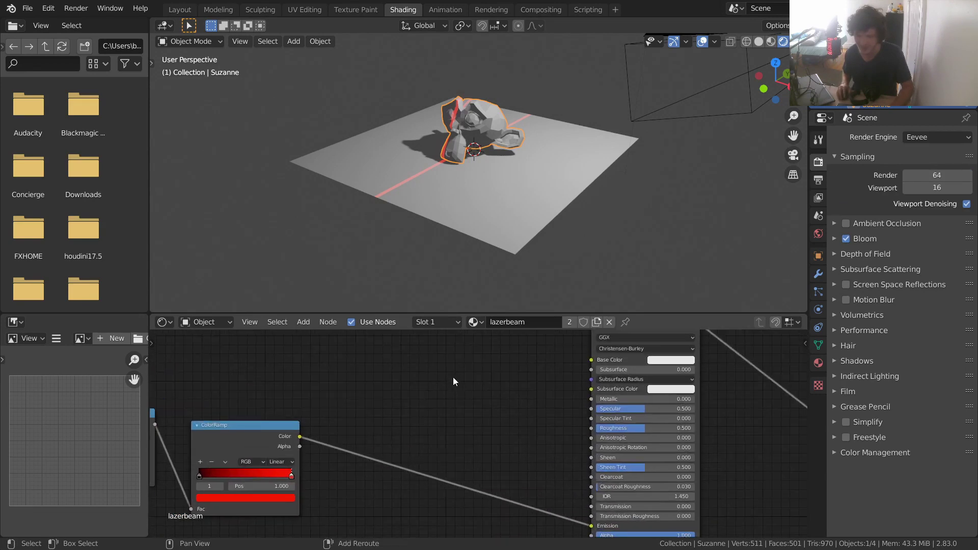
Insert a Vector Math node on the link between the ColorRamp's Color output and Emission.
key(shift+a)
click(453, 382)
text(vect)
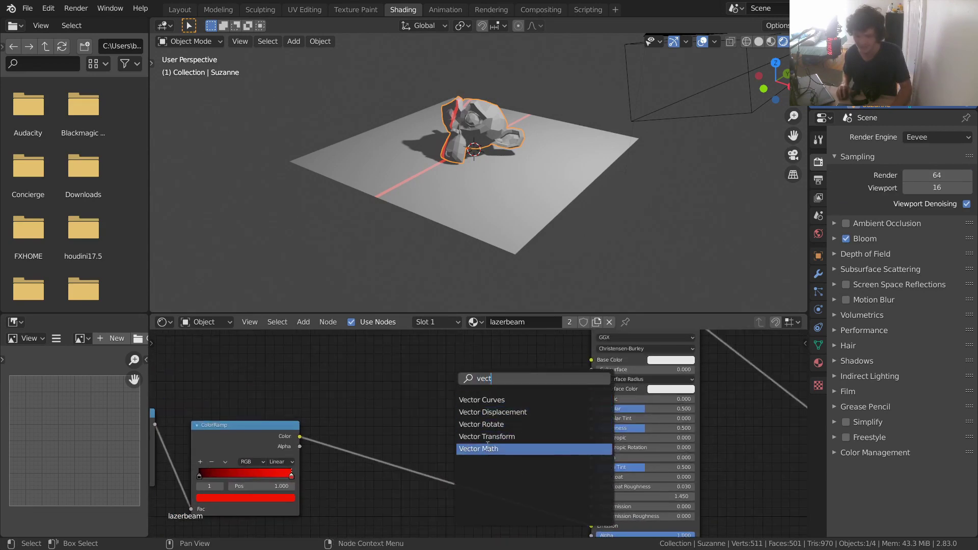
click(488, 448)
click(428, 407)
scroll(436, 420, up, 3)
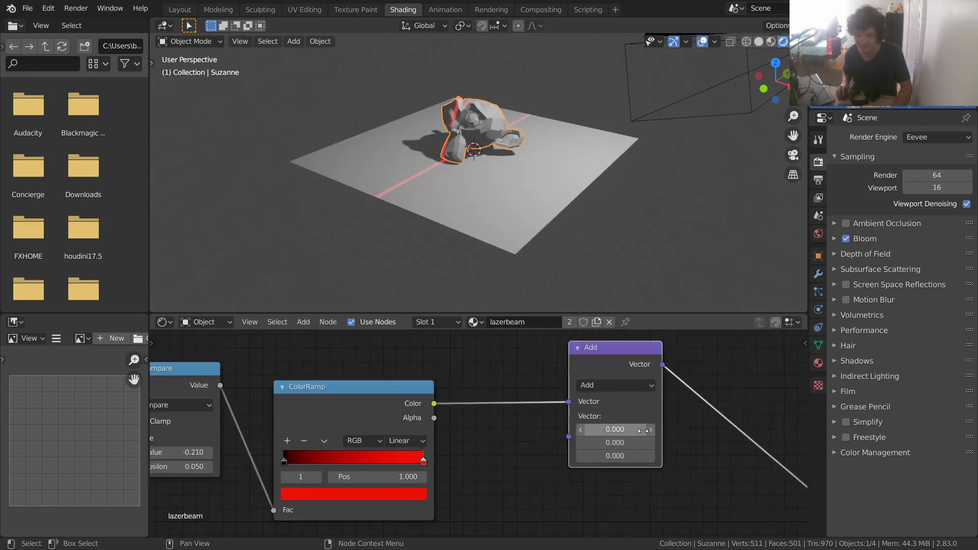
Change the Vector Math operation to Scale with a factor of 50.300 to intensify the red emission.
click(432, 402)
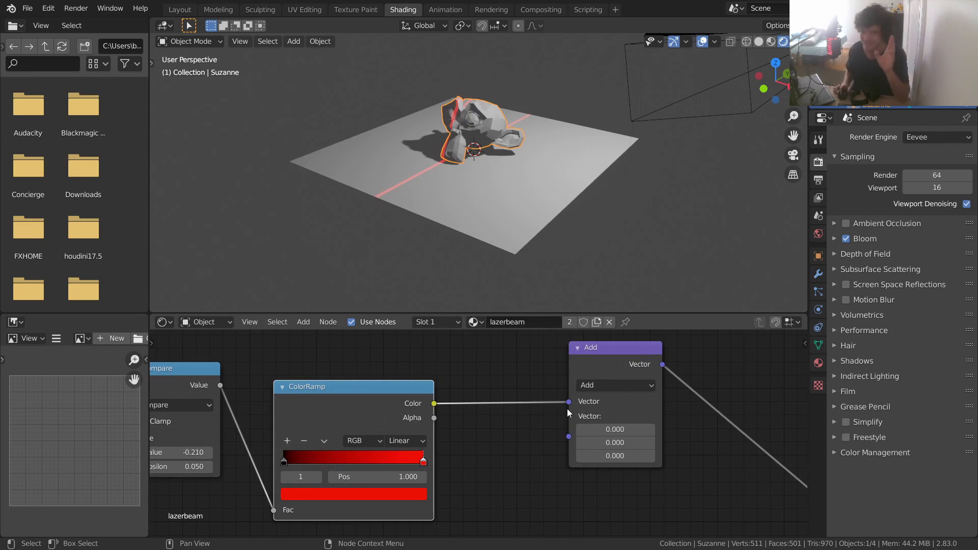
click(632, 384)
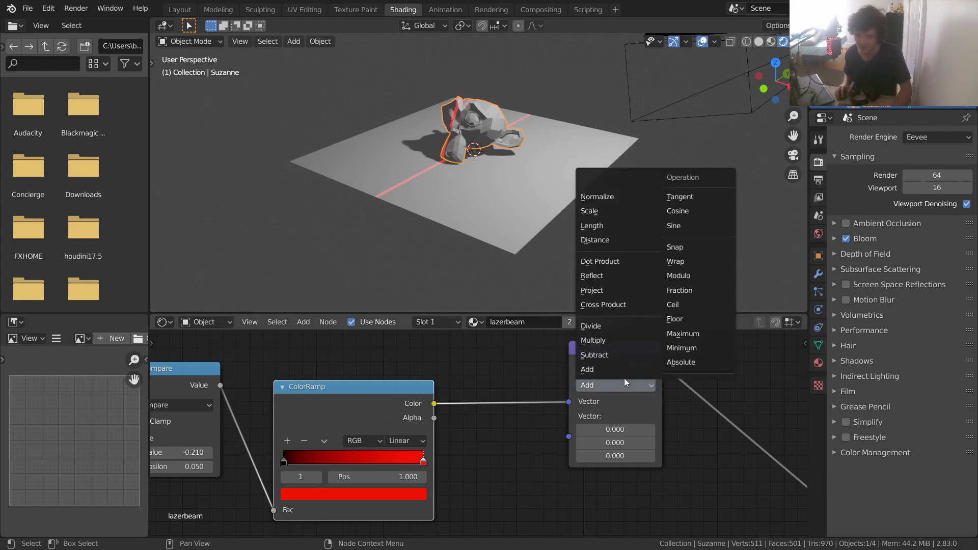
click(614, 214)
scroll(462, 189, up, 3)
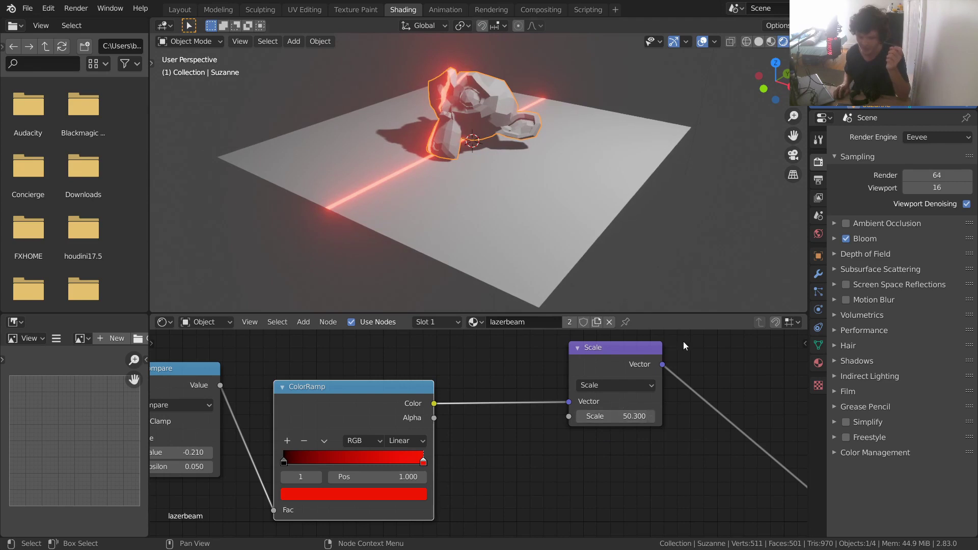
Switch Bloom off and on again to compare the laser line's glow.
click(846, 238)
click(846, 238)
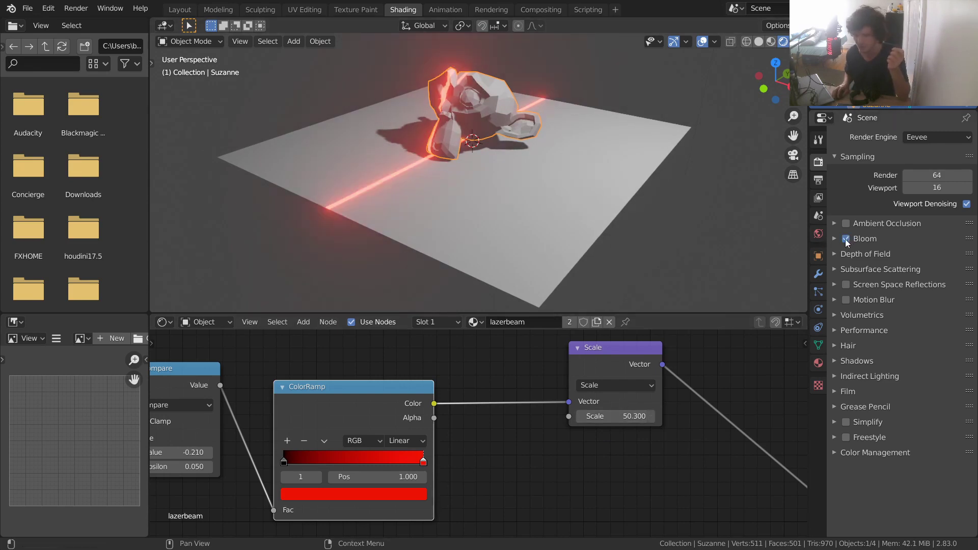
Set the Compare node's Epsilon to 0.030 to thin the line, and its Value to 0.010.
middle_drag(404, 476, 679, 475)
click(464, 463)
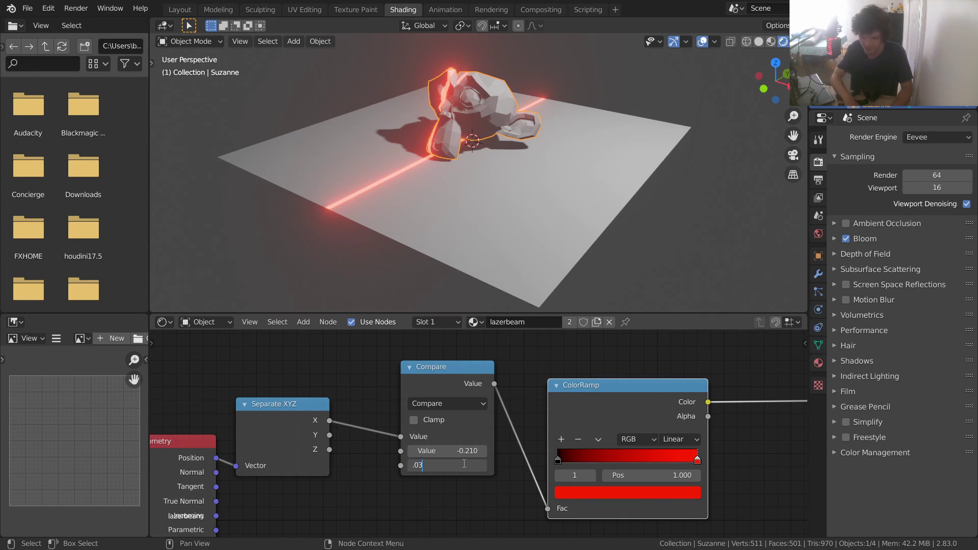
key(Return)
scroll(376, 213, down, 3)
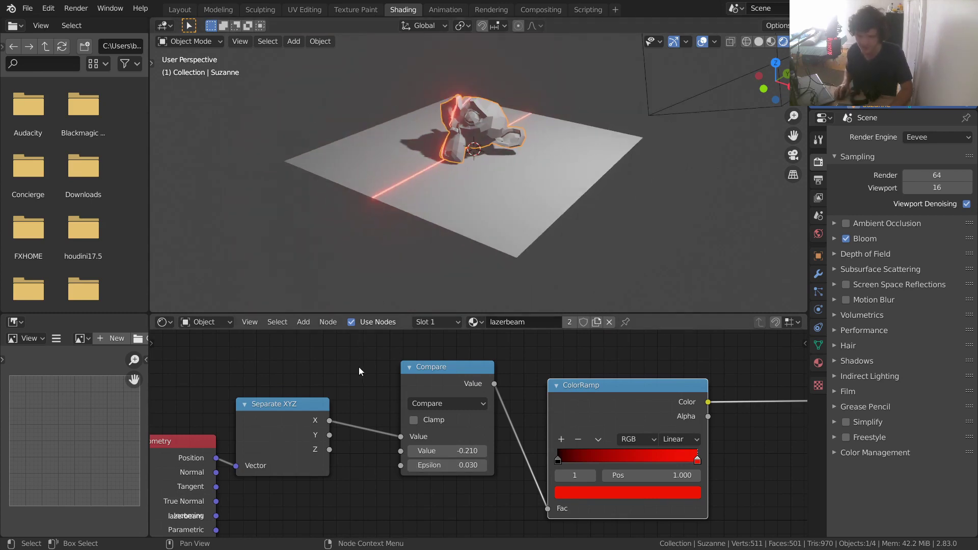
mouse_move(448, 451)
mouse_down()
mouse_move(459, 451)
mouse_move(428, 451)
mouse_move(459, 450)
mouse_move(451, 450)
mouse_up()
Set the Bloom intensity to 0.100 and the Scale node's factor to 80 for a stronger glow.
middle_drag(781, 447, 656, 461)
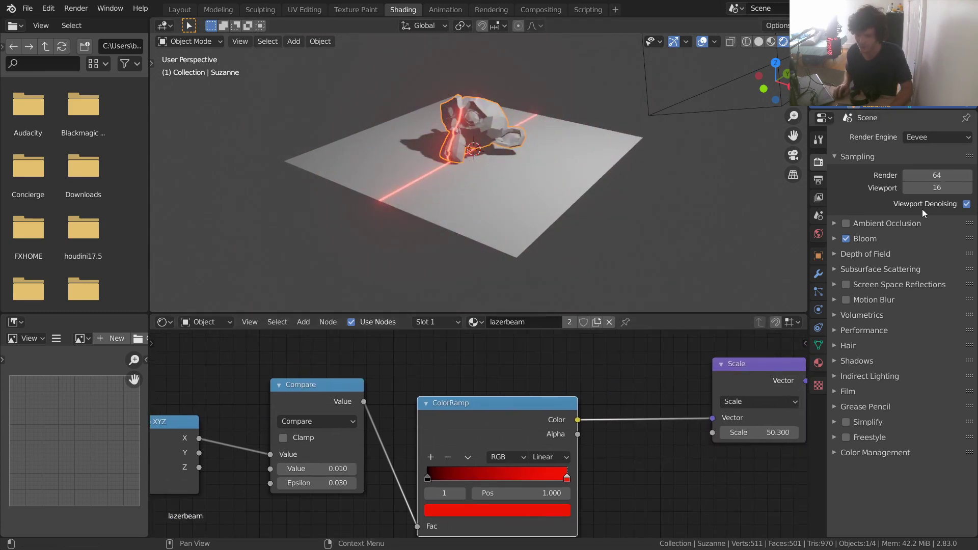
click(887, 239)
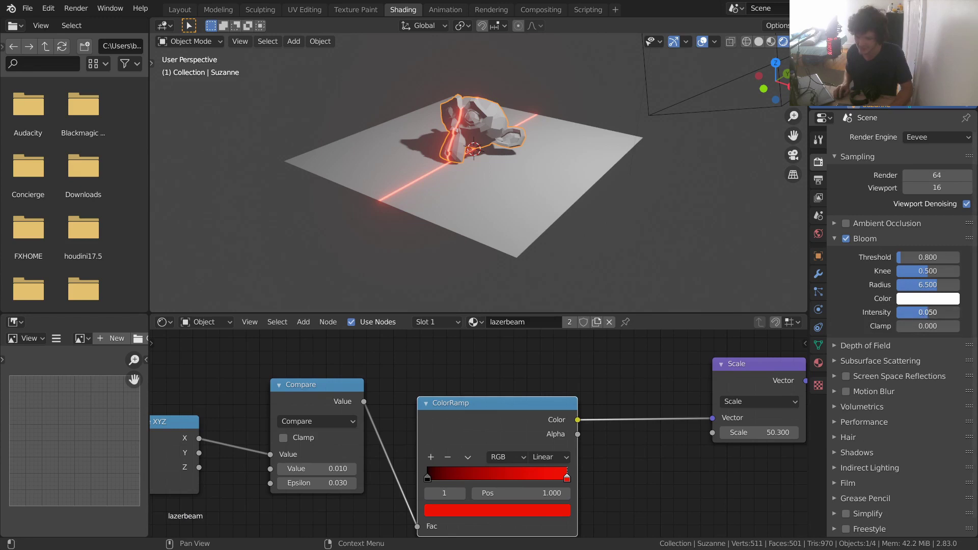
middle_drag(726, 407, 582, 404)
click(643, 428)
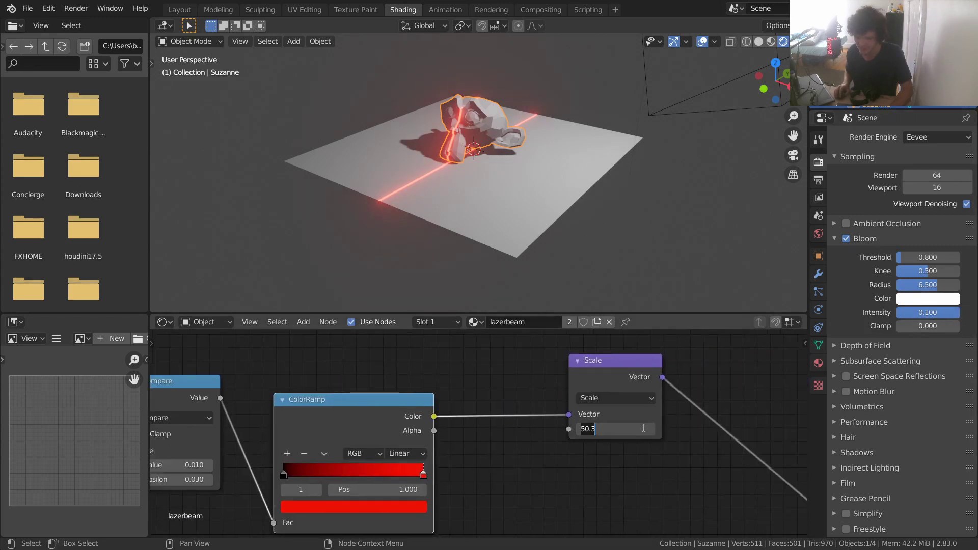
key(Return)
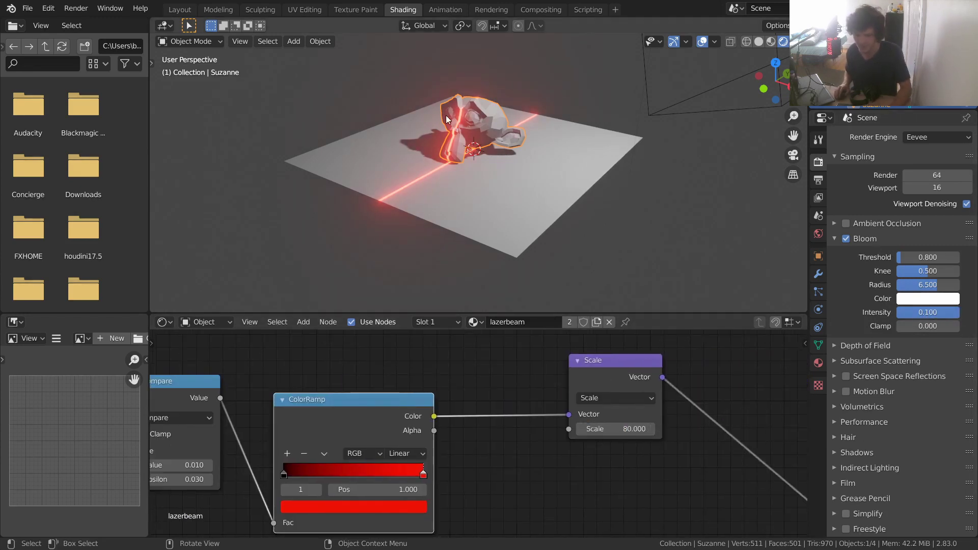
Try a Metallic value of 1.000 and a lower Roughness on the Principled BSDF, undoing each change.
middle_drag(445, 114, 448, 161)
scroll(570, 438, down, 3)
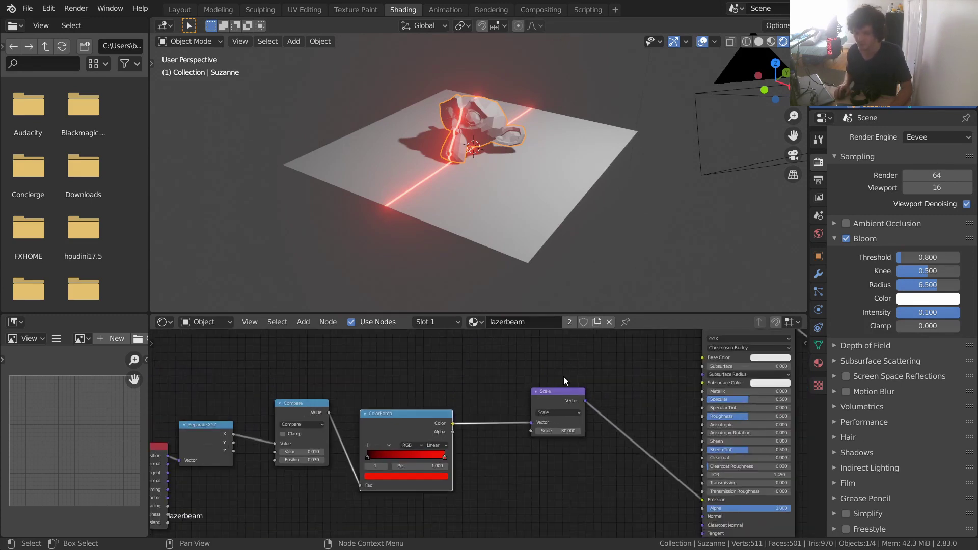
middle_drag(608, 394, 400, 461)
scroll(530, 463, up, 3)
middle_drag(521, 478, 470, 472)
drag(474, 476, 609, 475)
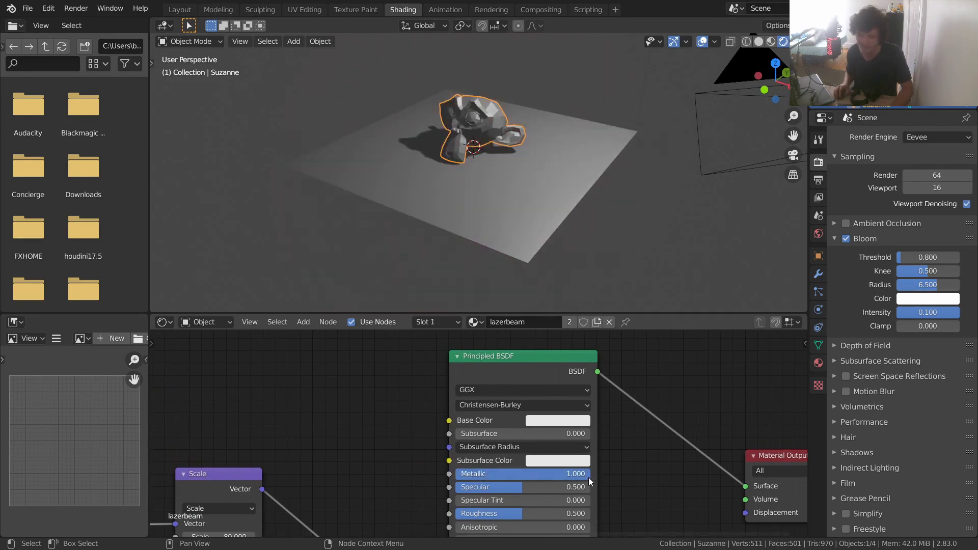
key(ctrl+z)
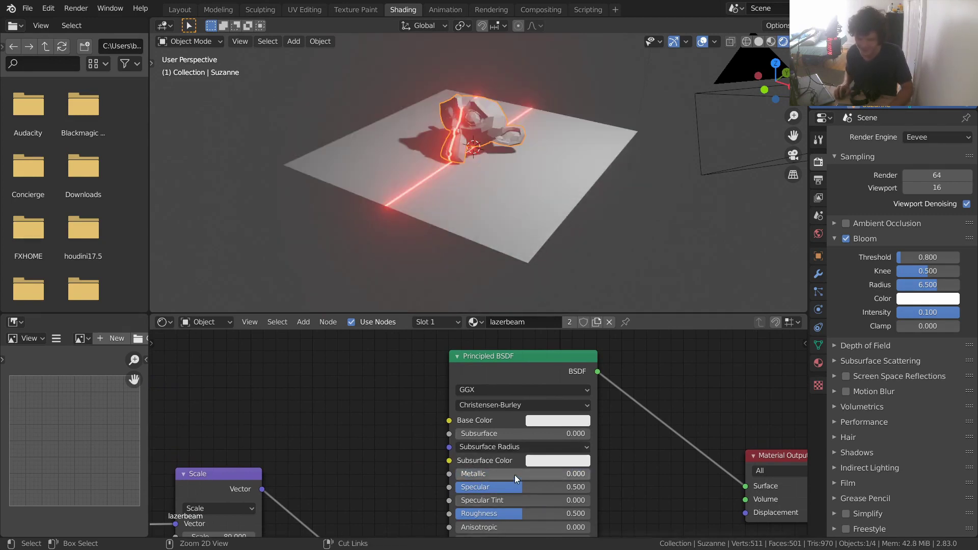
drag(512, 513, 476, 513)
key(ctrl+z)
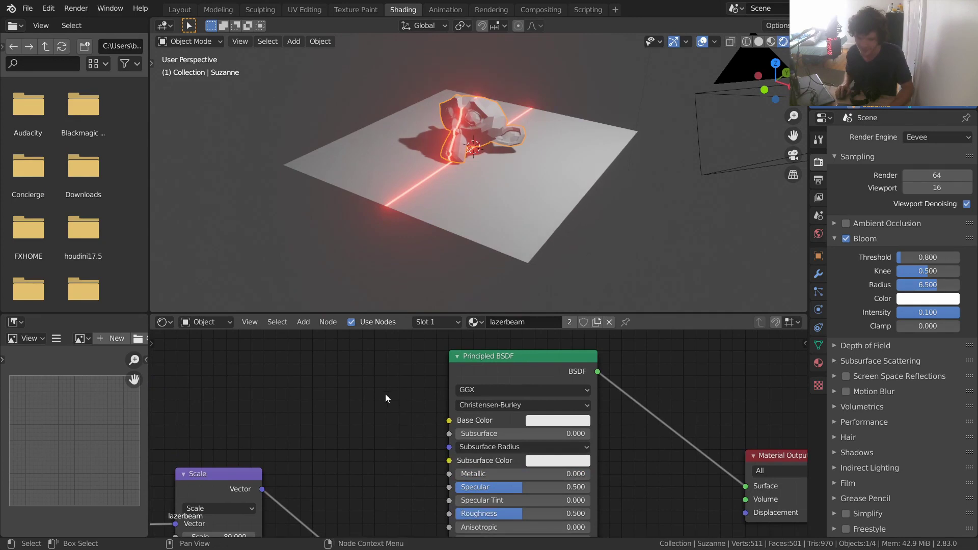
Add a Checker Texture node and connect its Color output to the Principled BSDF's Base Color.
middle_drag(333, 354, 421, 367)
key(shift+a)
click(415, 362)
text(che)
click(441, 385)
drag(393, 394, 470, 399)
drag(544, 433, 541, 433)
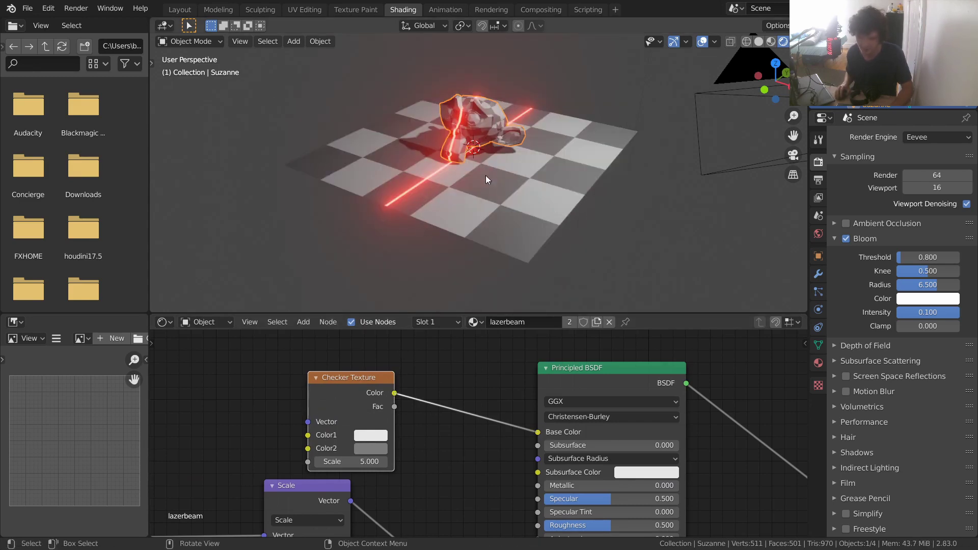
Shift the laser line across the checkered surfaces, ending with the Compare node's Value at 0.160.
middle_drag(209, 455, 603, 336)
click(274, 434)
text(1.56)
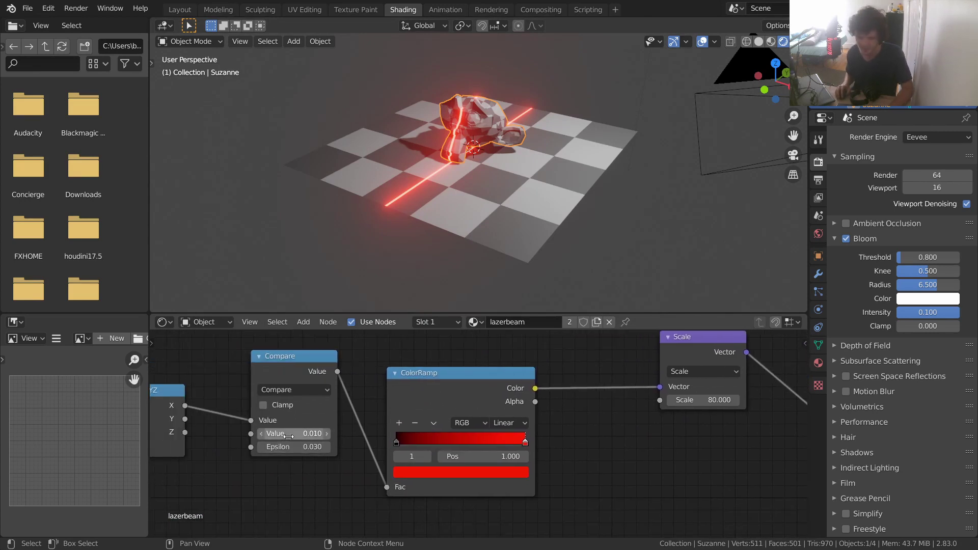
key(Return)
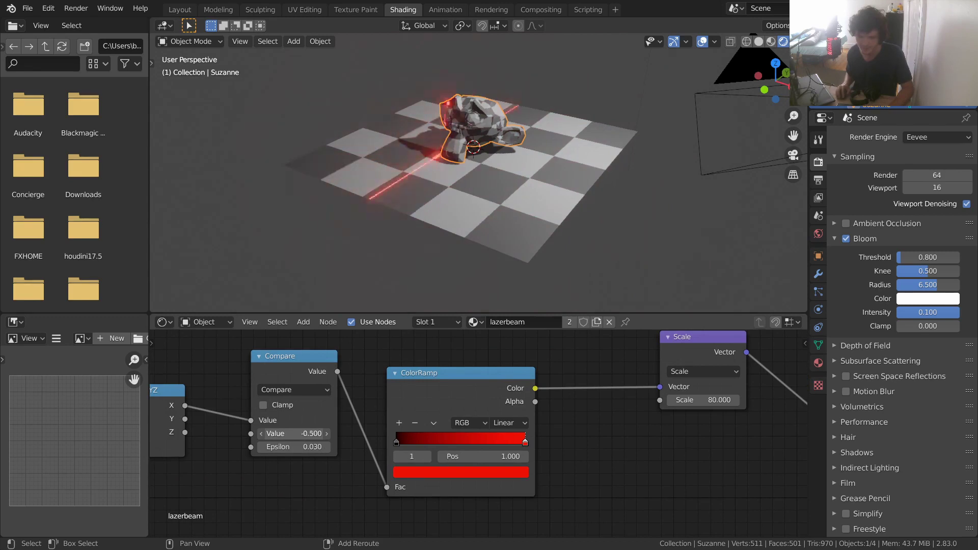
middle_drag(626, 406, 283, 528)
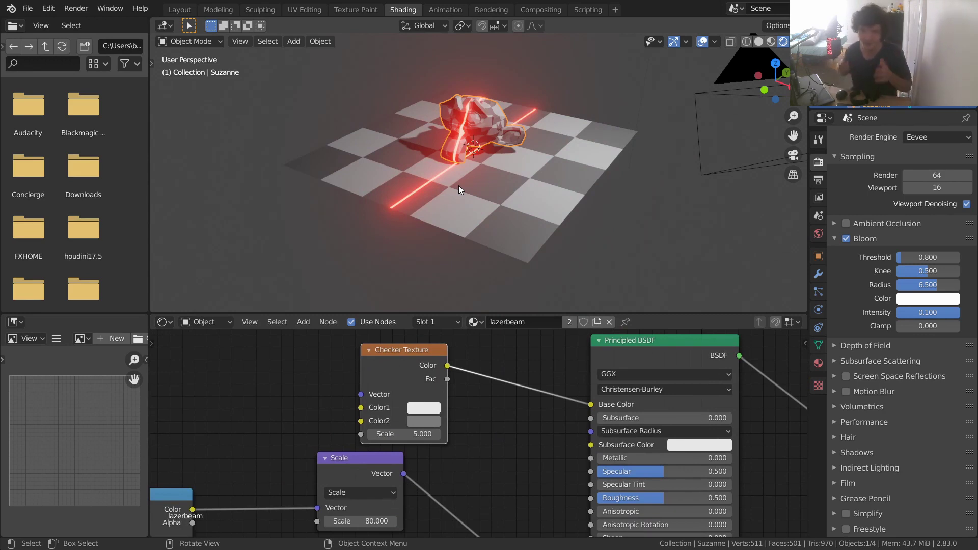
Delete the Checker Texture node from the lazerbeam material.
scroll(407, 430, down, 3)
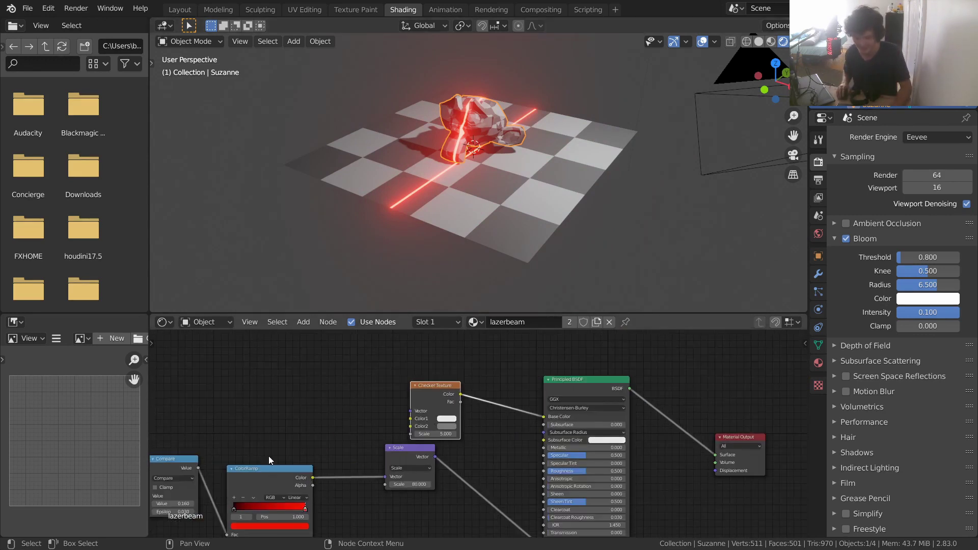
scroll(377, 395, up, 2)
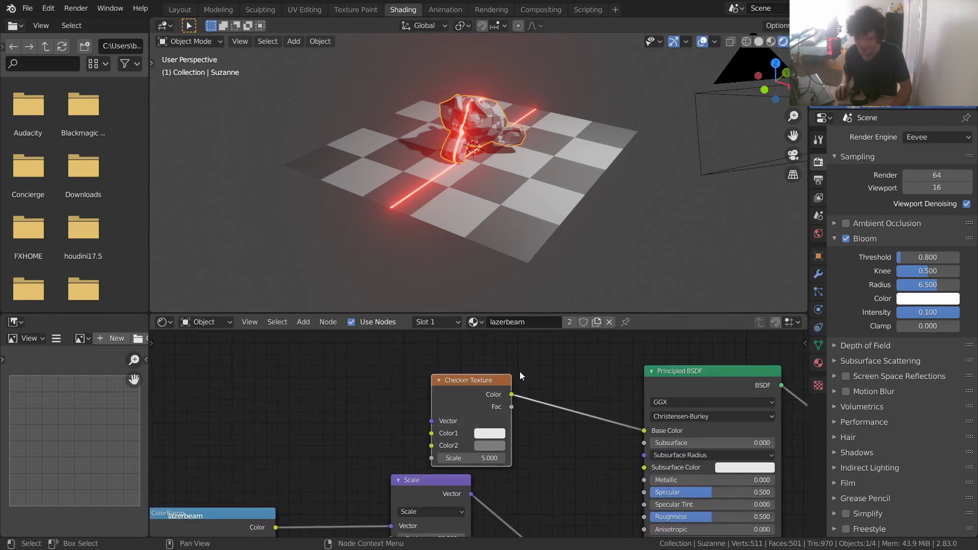
key(x)
scroll(519, 396, down, 2)
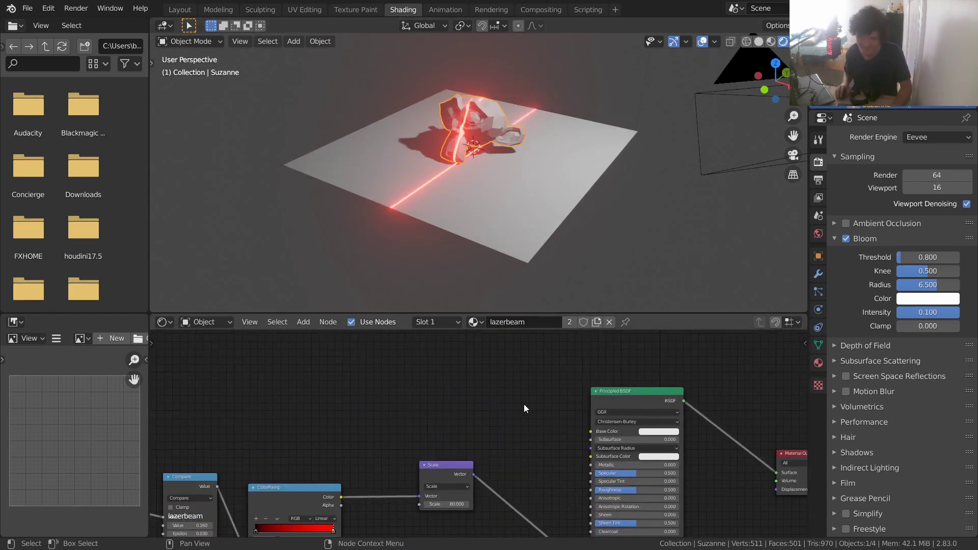
Select the floor plane and move the Geometry node farther from the Separate XYZ node.
middle_drag(498, 117, 455, 163)
click(446, 170)
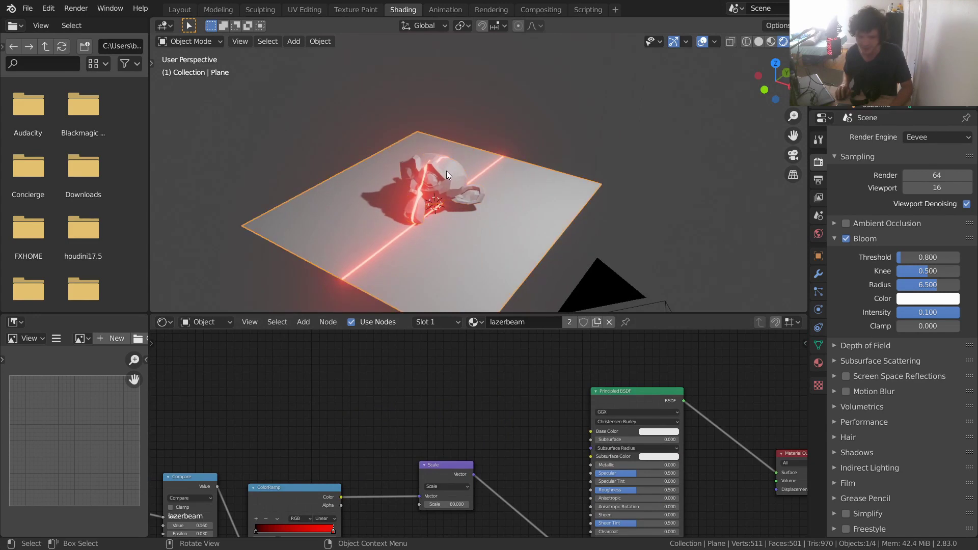
click(441, 184)
middle_drag(313, 460, 461, 403)
drag(355, 433, 305, 411)
Select the monkey head and rotate it about the global Z axis through the laser line.
click(449, 165)
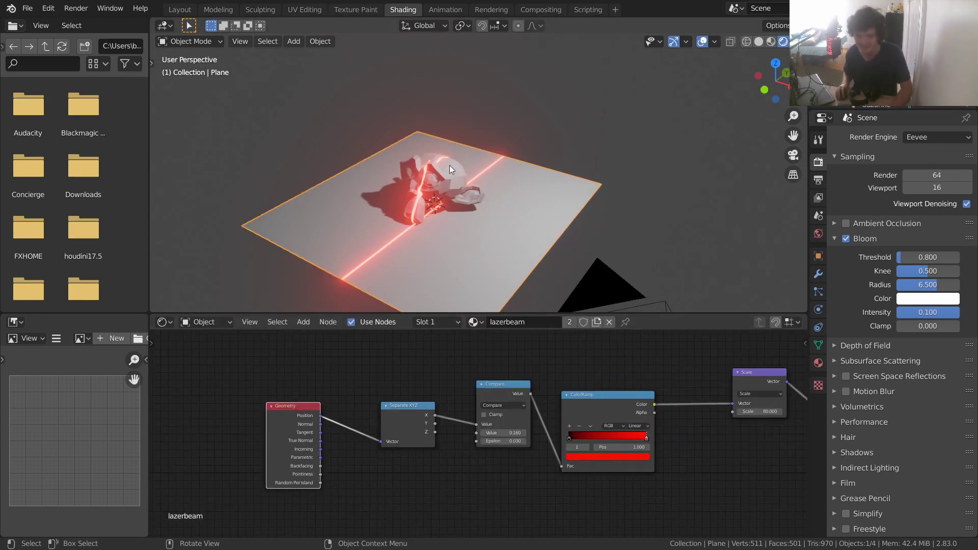
middle_drag(449, 165, 449, 165)
click(449, 165)
key(r)
key(z)
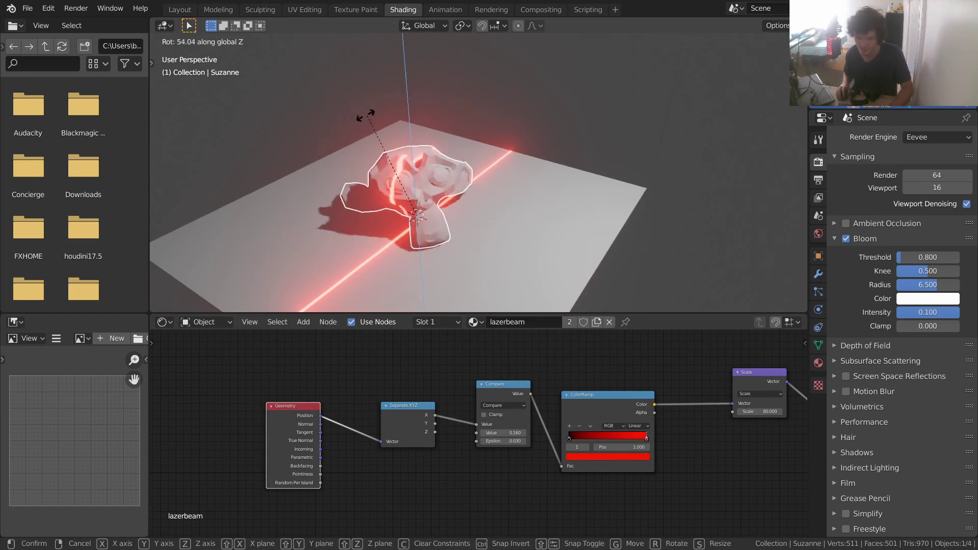
click(481, 111)
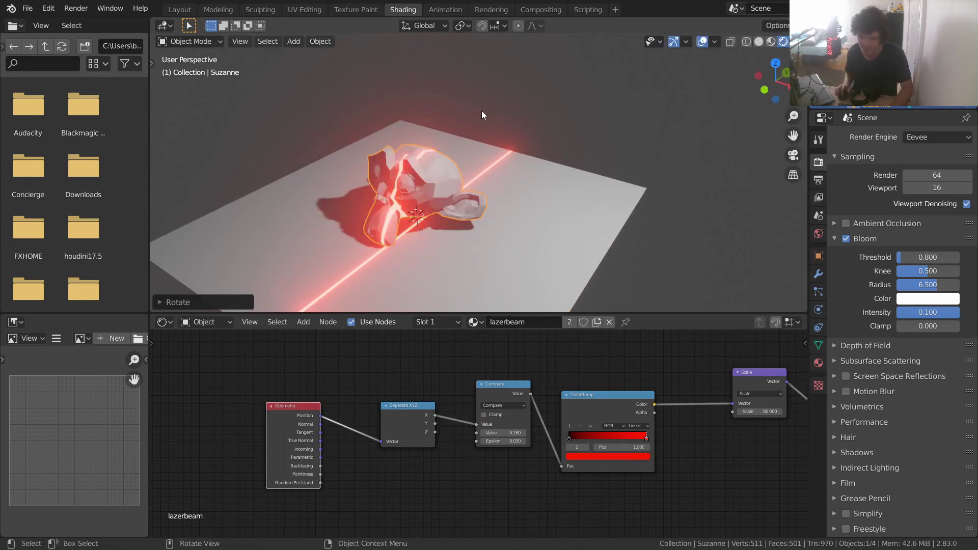
Try a free rotation of the monkey head over the laser line.
key(r)
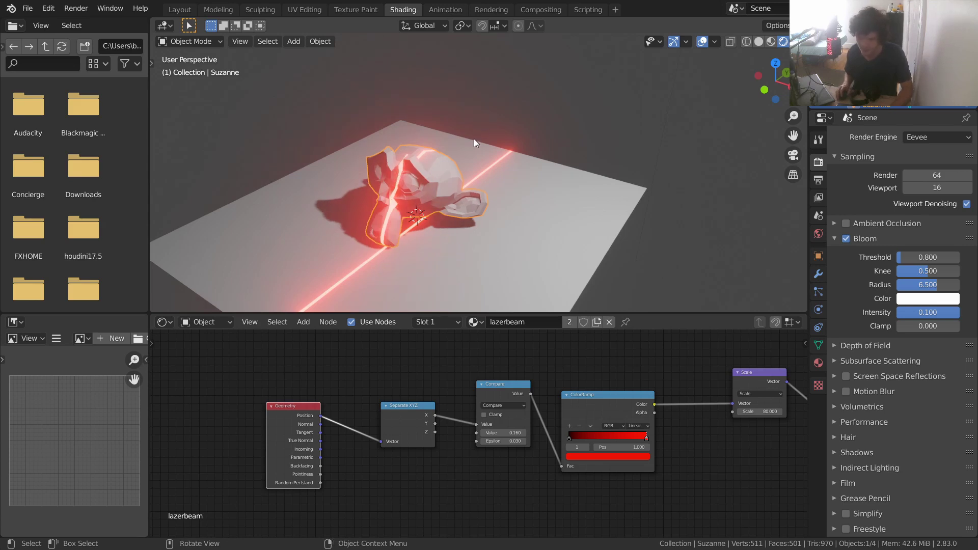
click(529, 185)
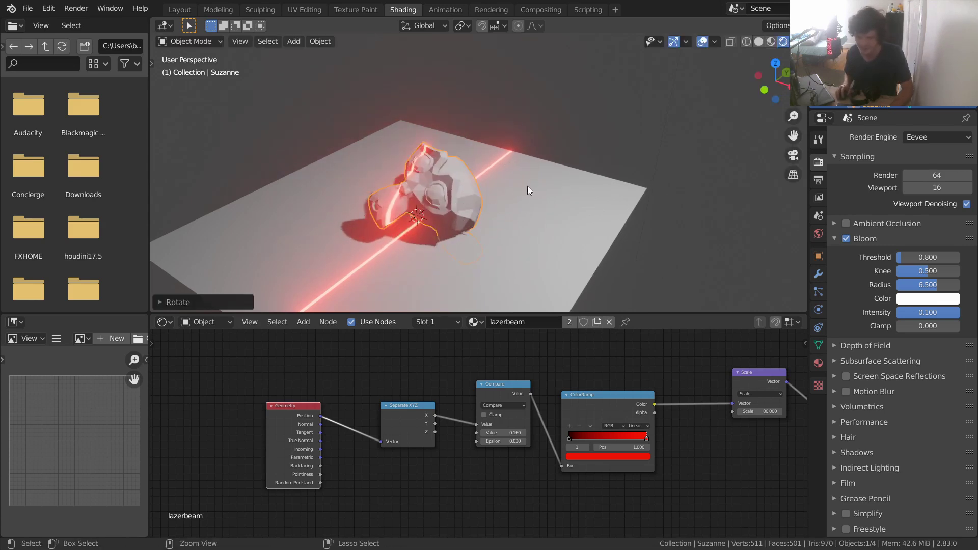
Duplicate the floor plane above the scene to test the projected line, and delete the copy.
click(413, 176)
key(shift+d)
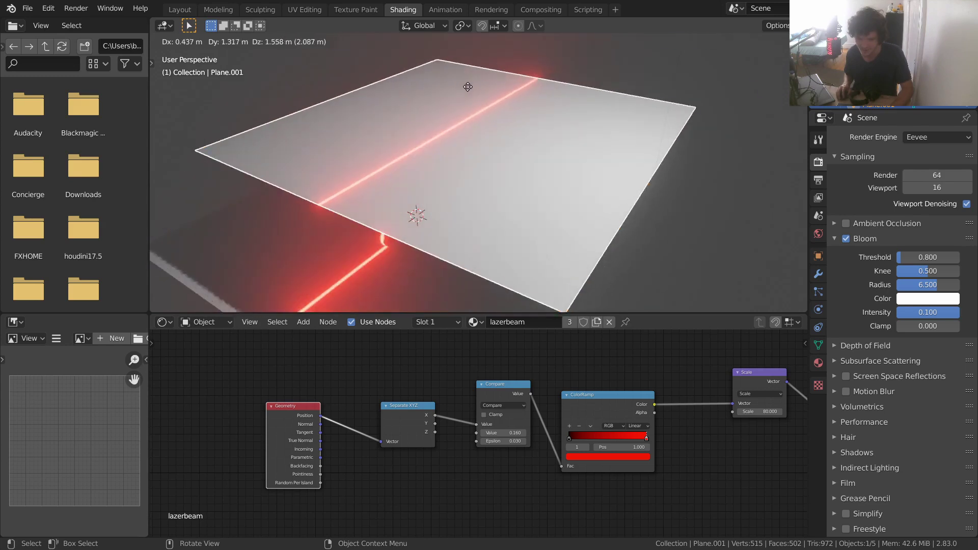
click(467, 89)
key(x)
click(466, 97)
key(ctrl+z)
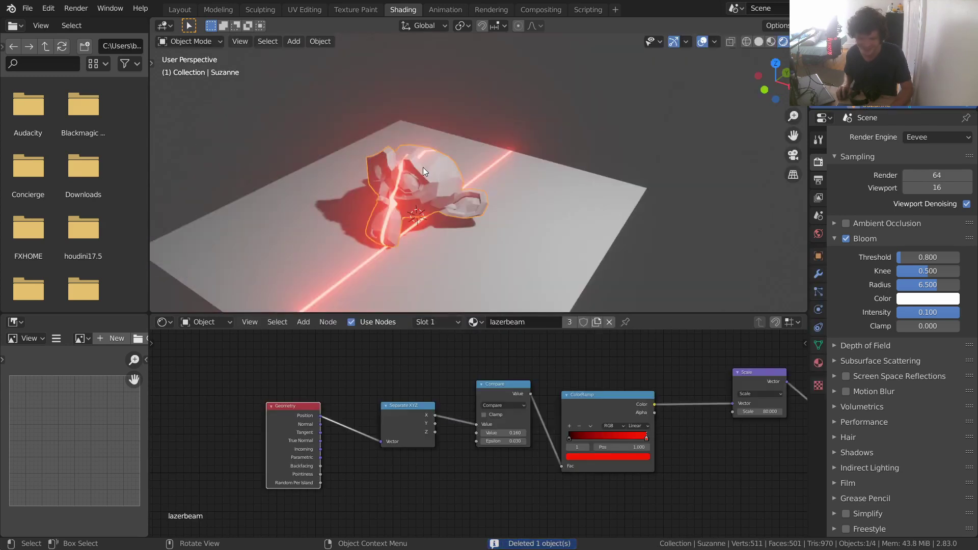
Duplicate the monkey head above the original, delete the copy, and reselect the original head.
key(g)
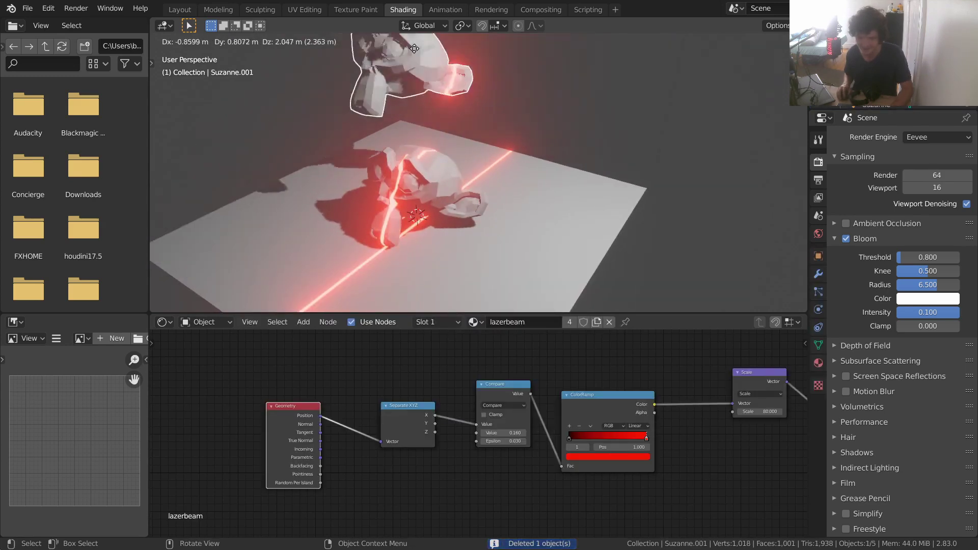
click(445, 57)
key(x)
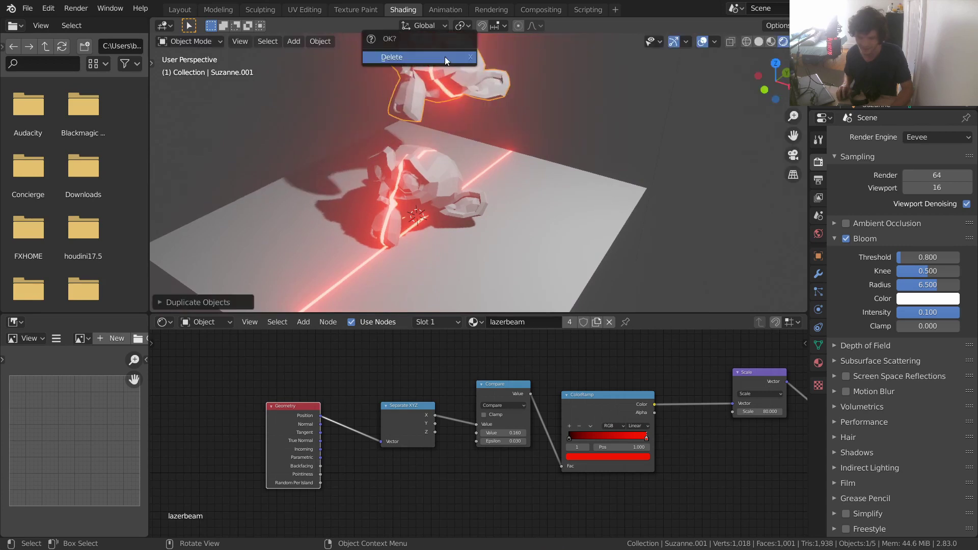
click(445, 57)
click(438, 182)
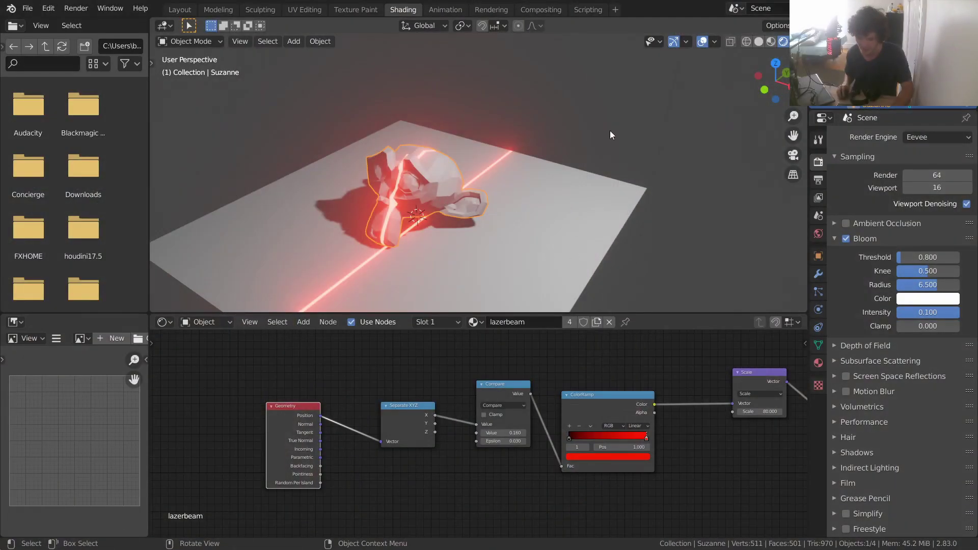
Try feeding Separate XYZ's Y output into Compare with a Value of 0.360, and undo these changes.
scroll(475, 419, up, 2)
mouse_move(476, 419)
mouse_down()
mouse_move(438, 420)
mouse_move(475, 418)
mouse_up()
mouse_move(527, 436)
mouse_down()
mouse_move(496, 436)
mouse_move(528, 432)
mouse_up()
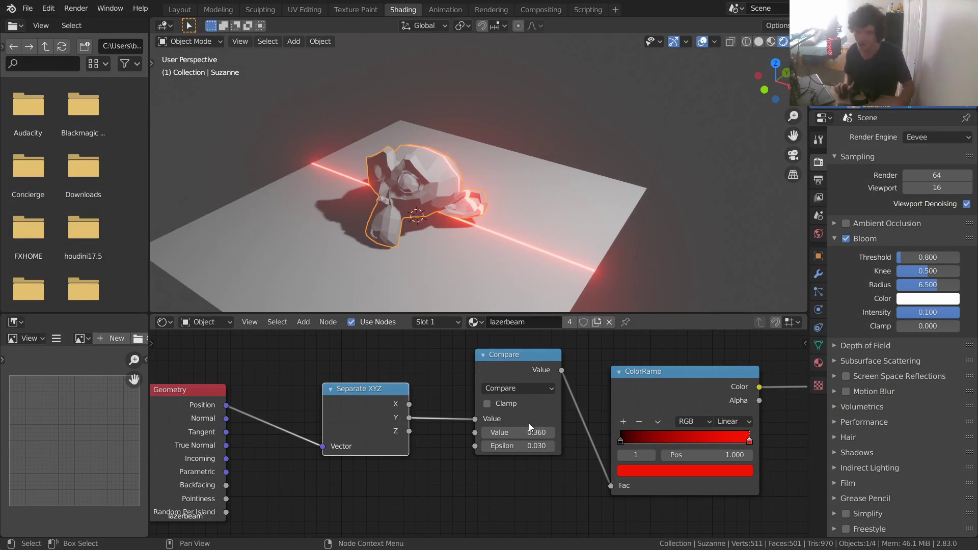
key(ctrl+z)
key(ctrl+z)
key(ctrl+z)
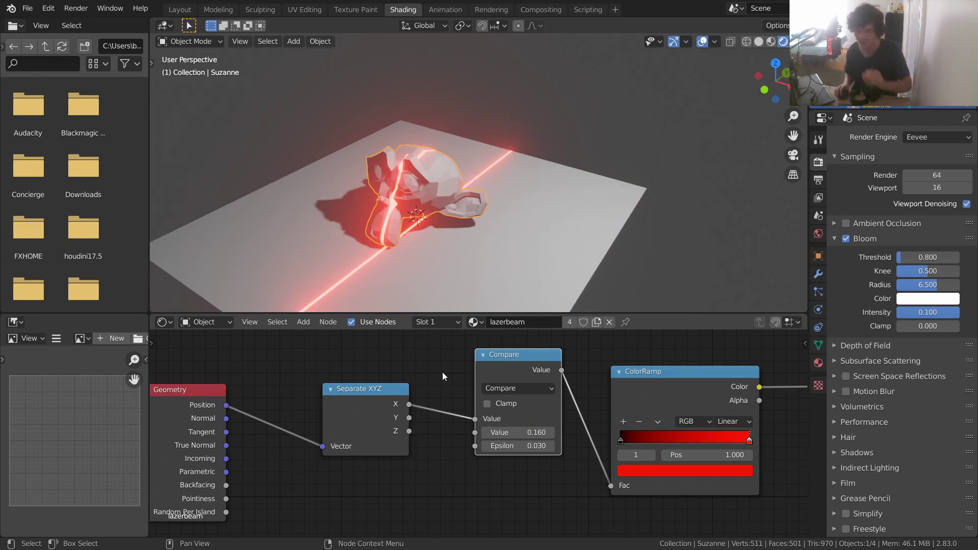
Widen the gap between the Geometry and Separate XYZ nodes, keeping Separate XYZ close to Compare.
middle_drag(287, 393, 462, 405)
drag(331, 427, 146, 418)
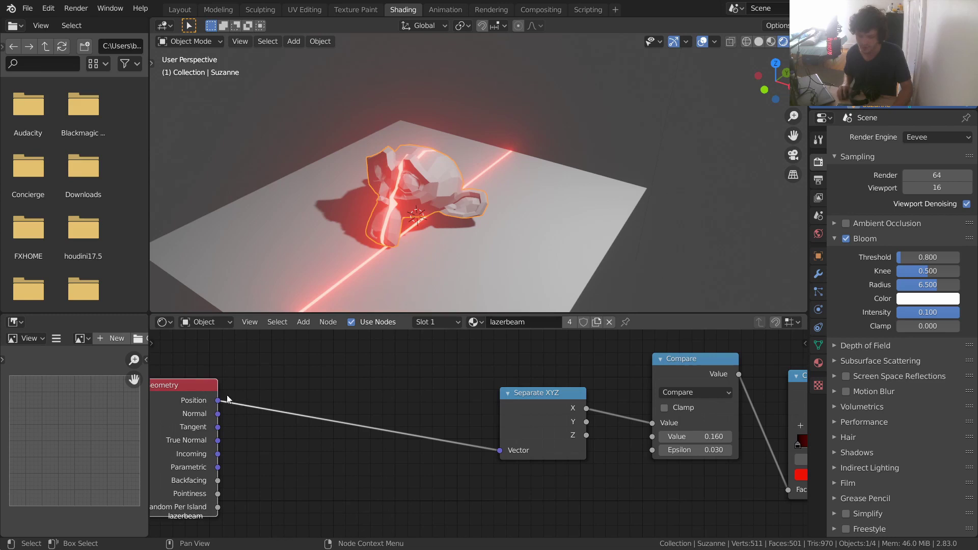
scroll(501, 426, down, 9)
middle_drag(628, 424, 548, 432)
mouse_move(456, 403)
mouse_down()
mouse_move(462, 408)
mouse_move(447, 414)
mouse_up()
Insert a Vector Rotate node between the Geometry node's Position output and Separate XYZ.
middle_drag(670, 421, 423, 401)
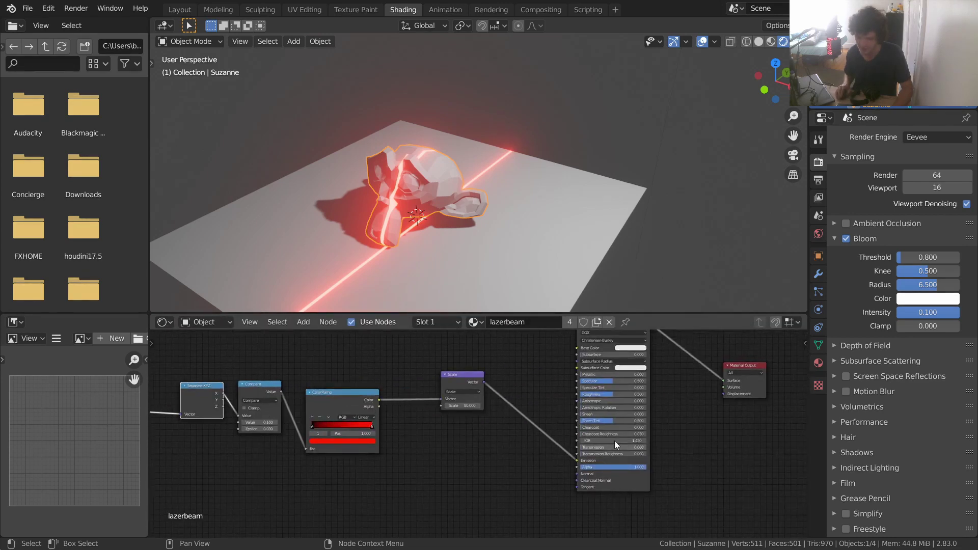
middle_drag(362, 393, 647, 437)
scroll(396, 406, up, 5)
middle_drag(395, 406, 371, 434)
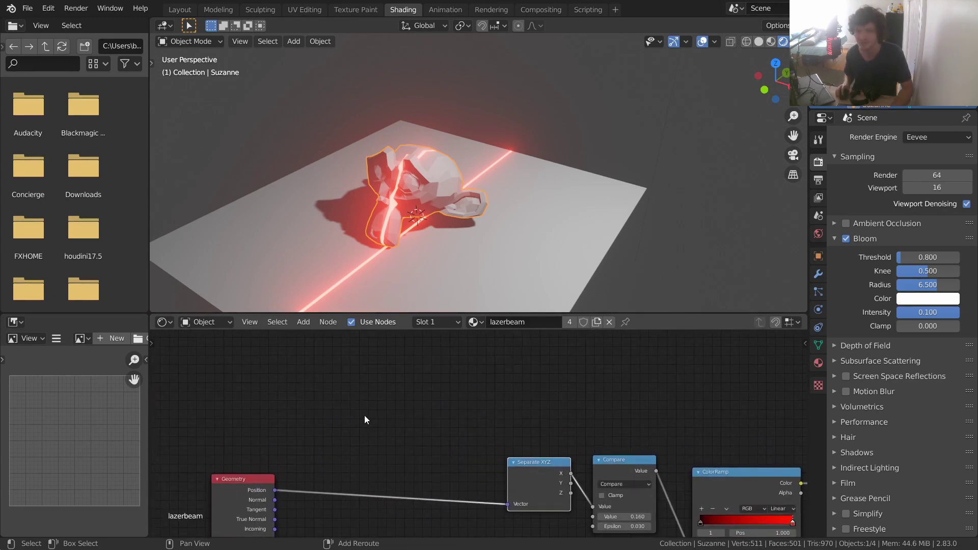
key(shift+a)
click(344, 404)
text(vect)
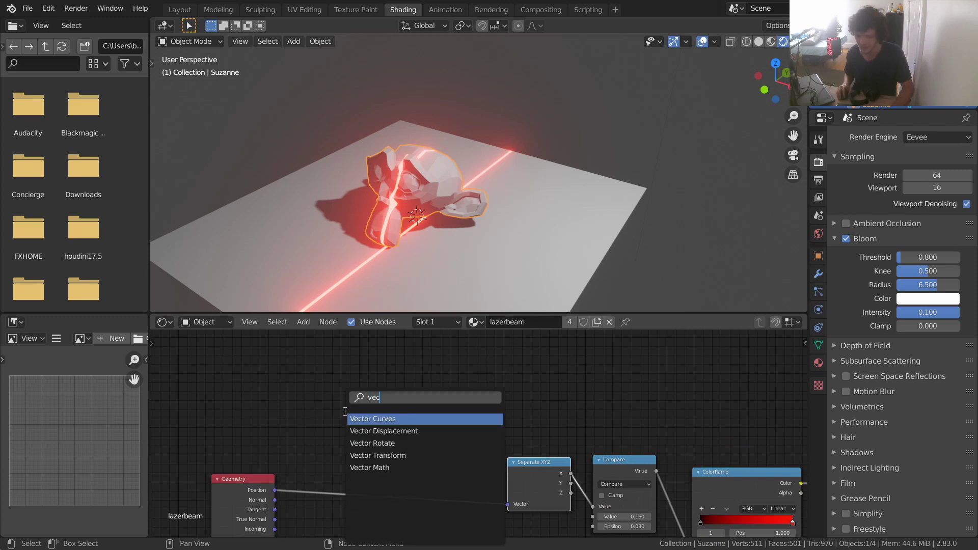
click(378, 447)
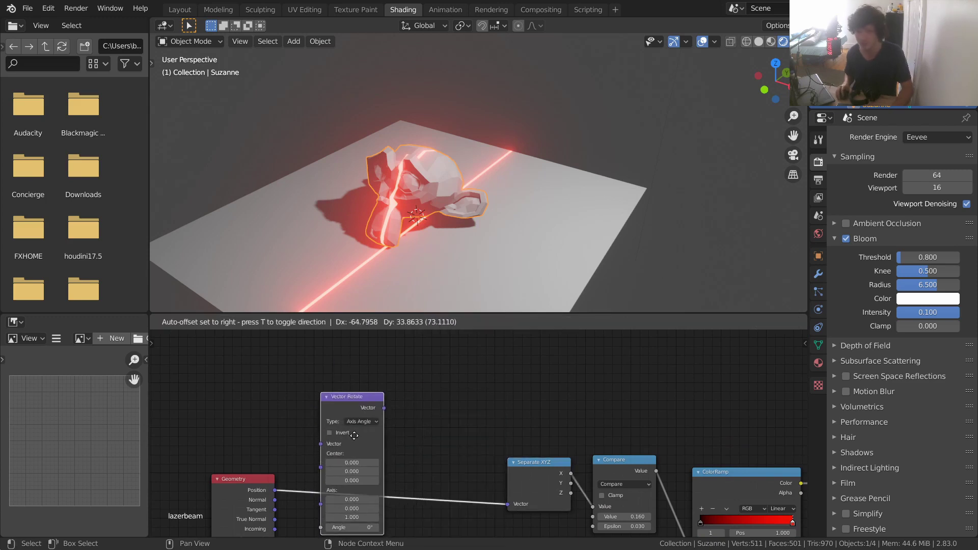
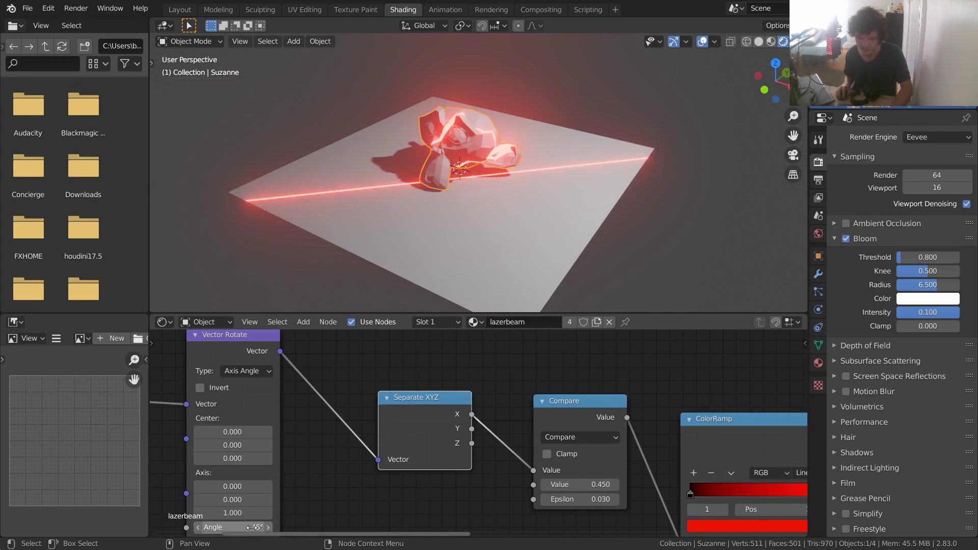
Set the Vector Rotate node's Angle to 139° and the Compare node's Value to -0.450.
drag(253, 527, 311, 527)
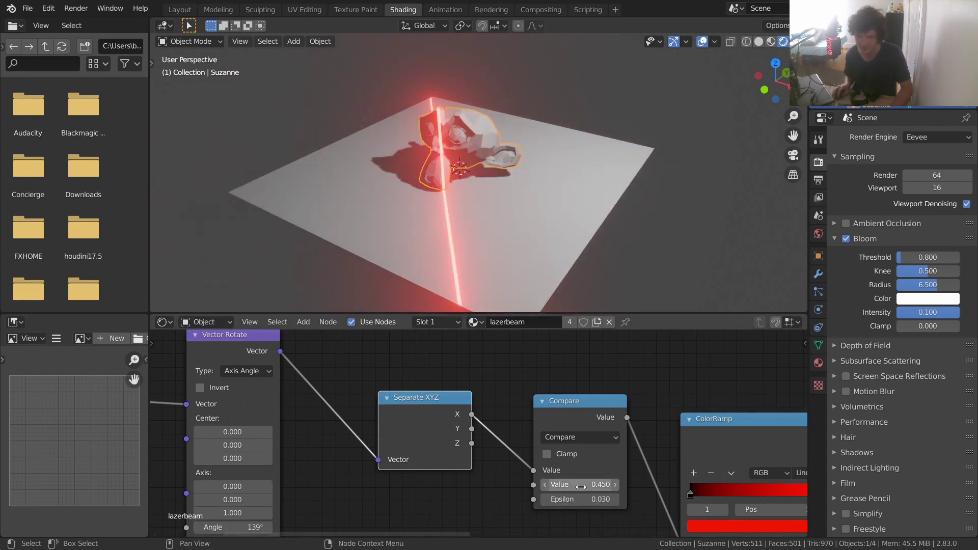
drag(581, 487, 624, 485)
key(ctrl+z)
key(ctrl+z)
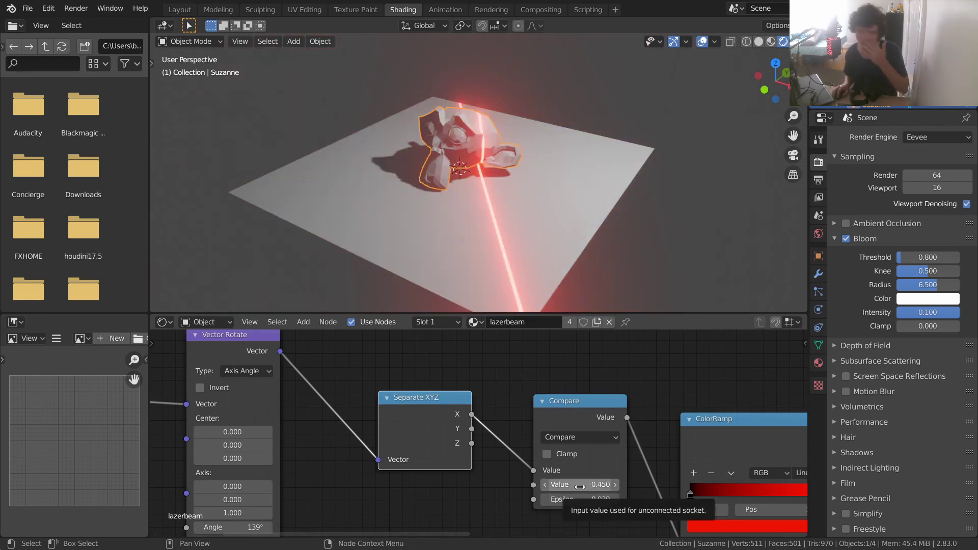
Replace the Vector Rotate node with a Mapping node between Geometry and Separate XYZ, then try a Z rotation of 67° and undo it.
middle_drag(278, 487, 416, 509)
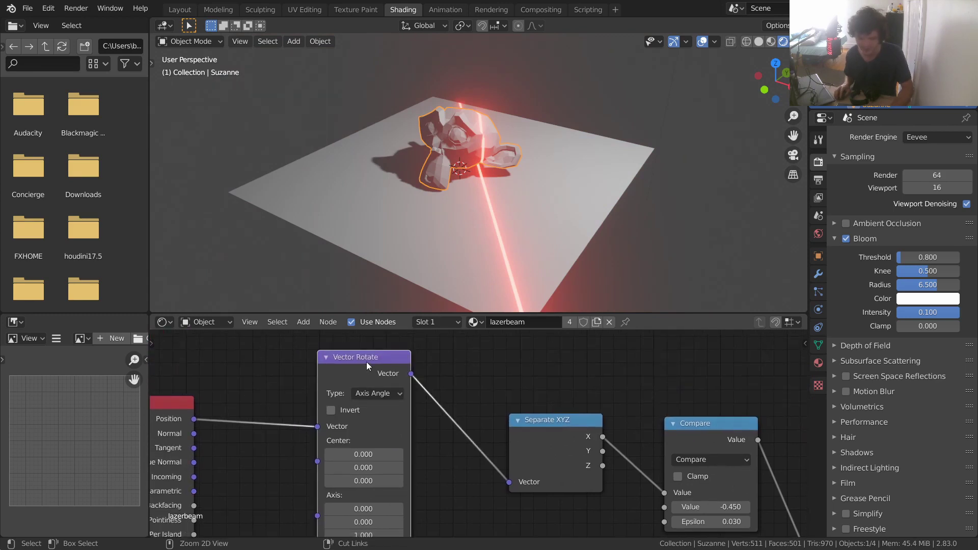
key(shift+a)
click(365, 354)
text(mapp)
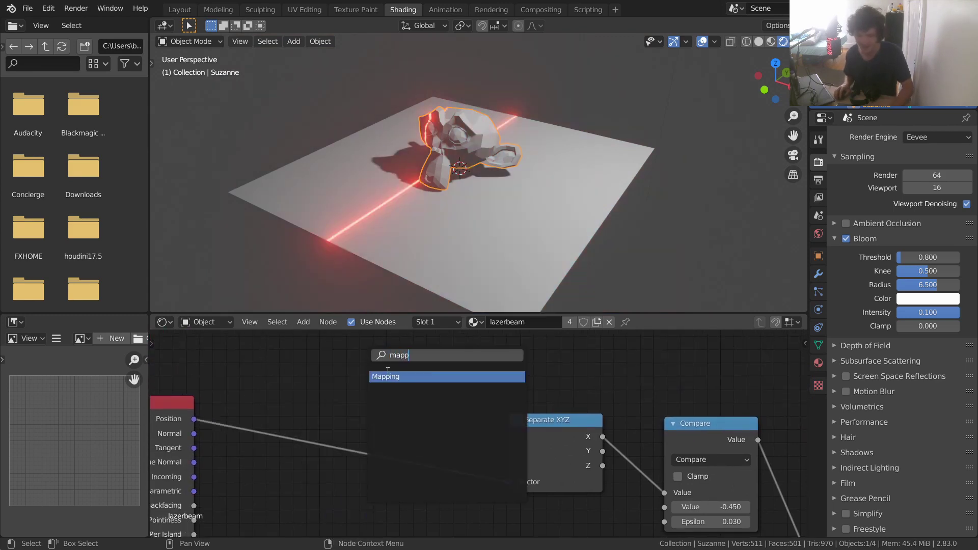
key(Return)
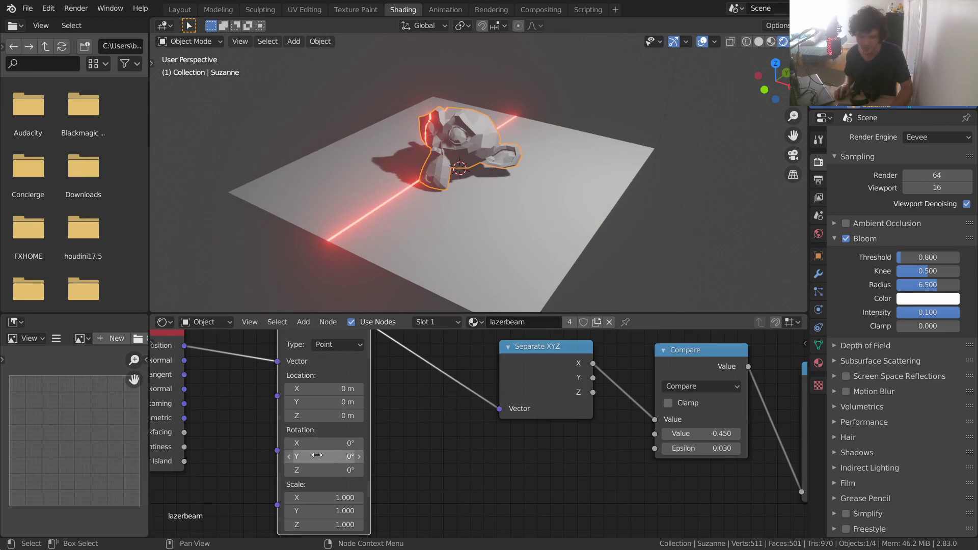
drag(320, 470, 359, 470)
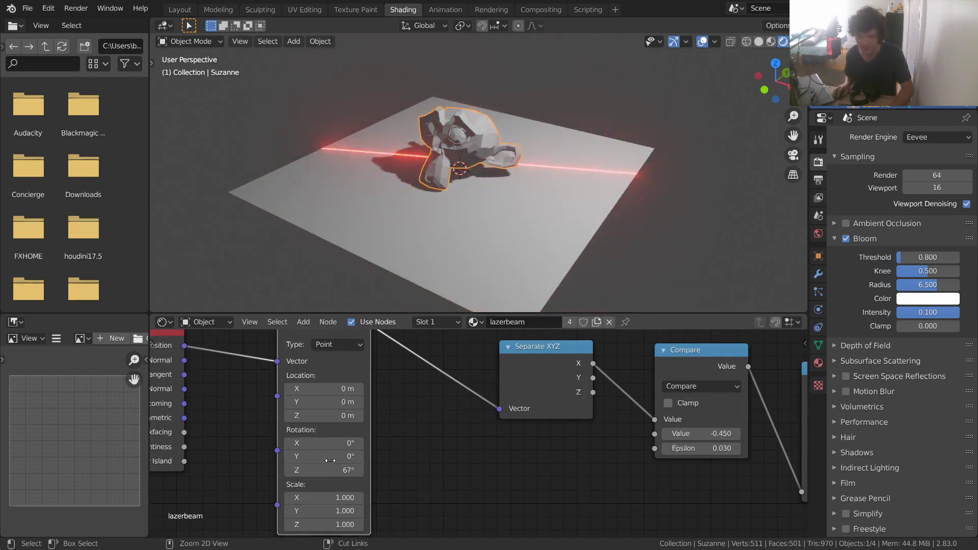
key(ctrl+z)
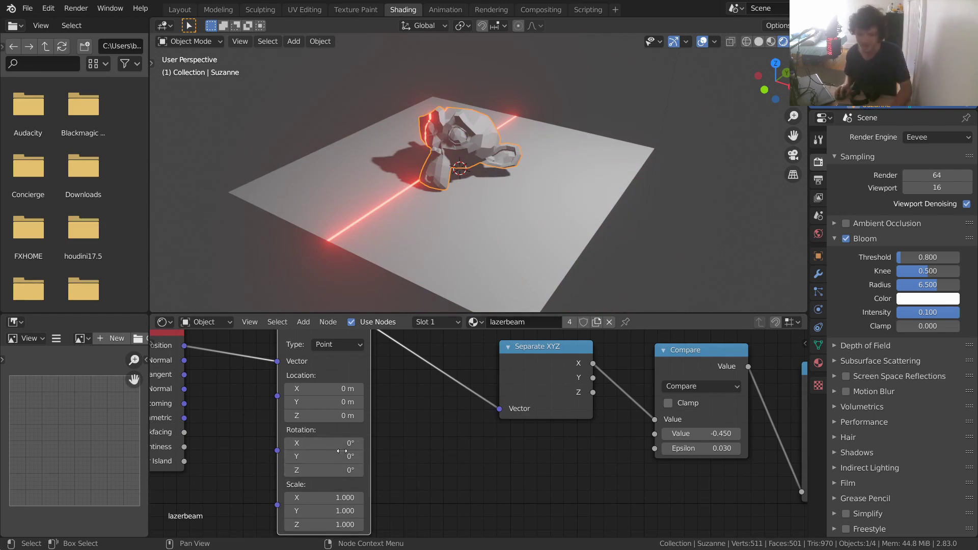
Set the Mapping node's Y rotation to 90° and shift the line over the head with a Compare Value of 0.960.
drag(319, 457, 321, 457)
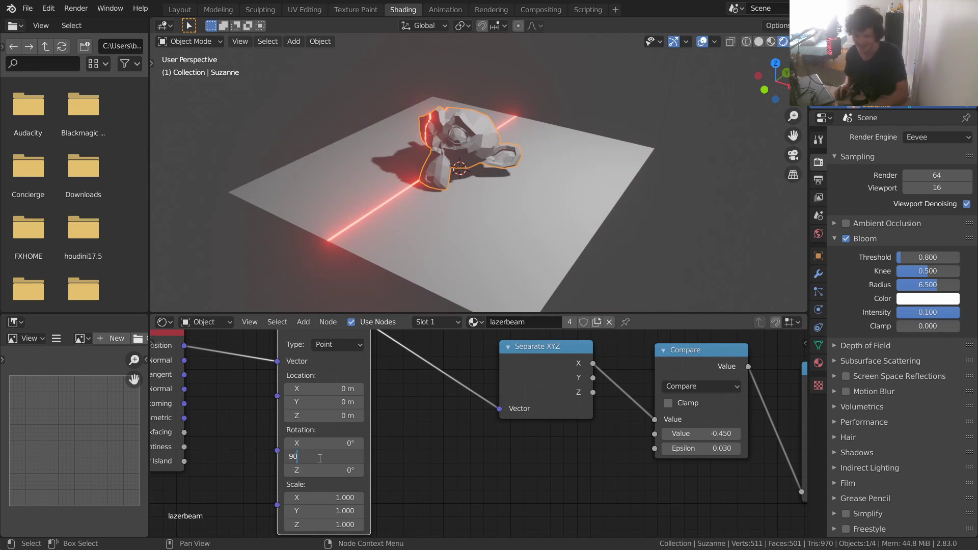
key(Return)
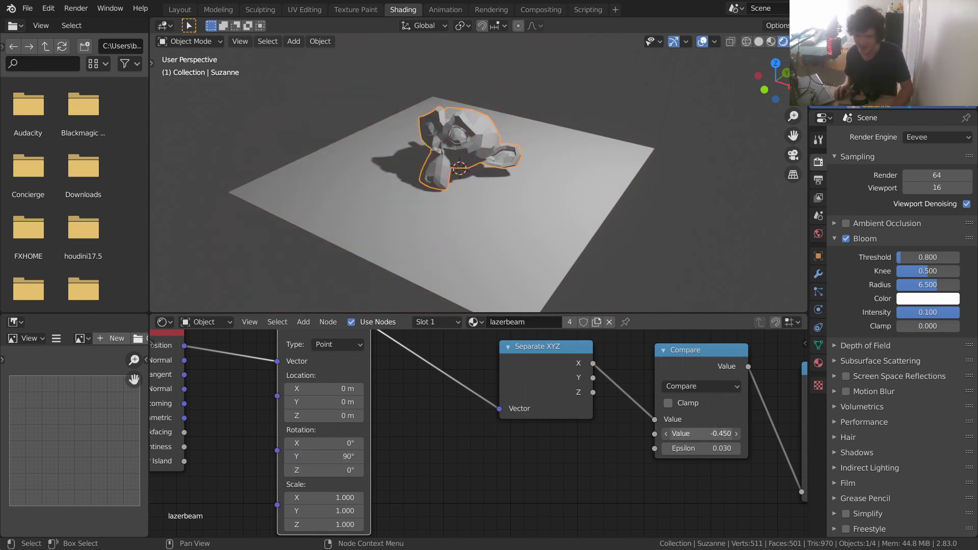
drag(701, 434, 675, 433)
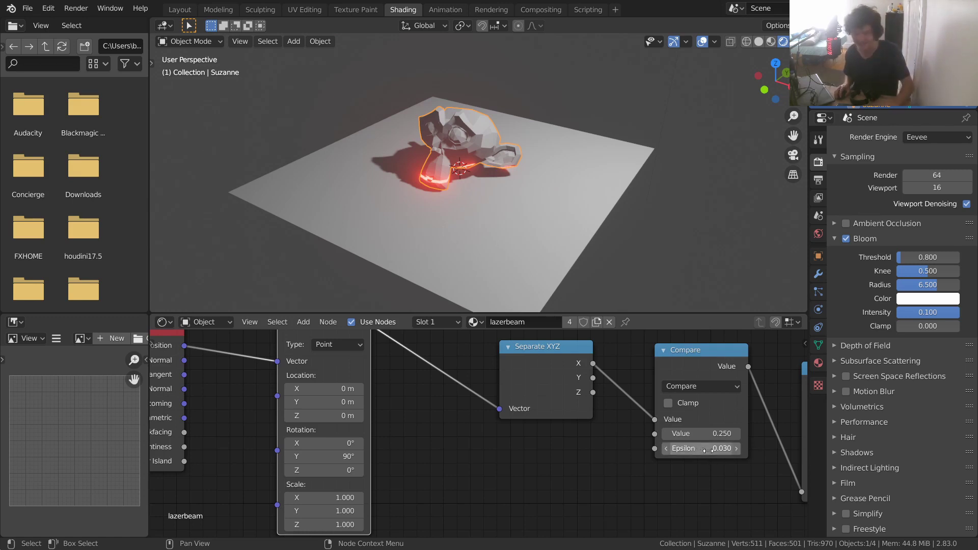
mouse_move(701, 433)
mouse_down()
mouse_move(738, 434)
mouse_move(689, 433)
mouse_move(717, 433)
mouse_up()
click(764, 89)
middle_drag(622, 179, 395, 214)
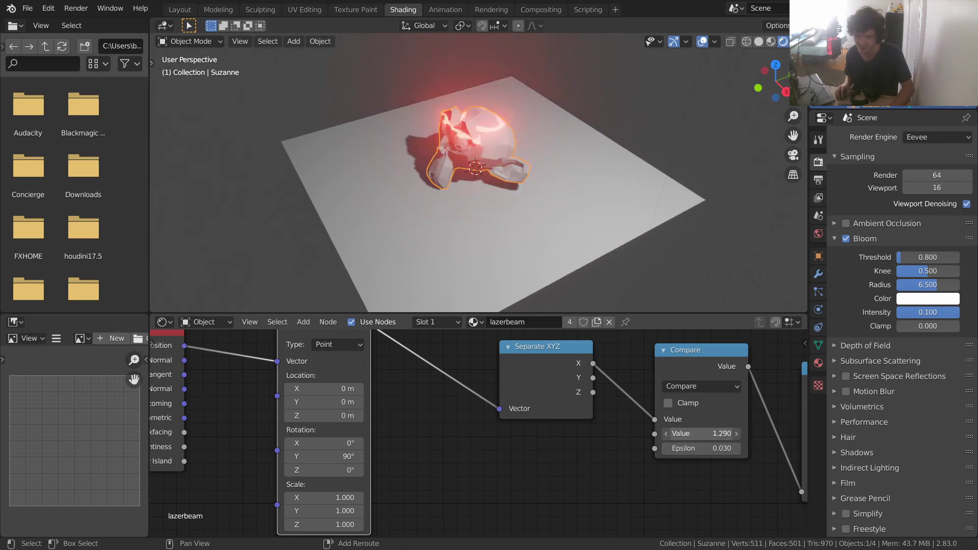
Reset the Mapping node's Y rotation to 0° and set the Compare node's Value to -0.150.
middle_drag(289, 443, 330, 424)
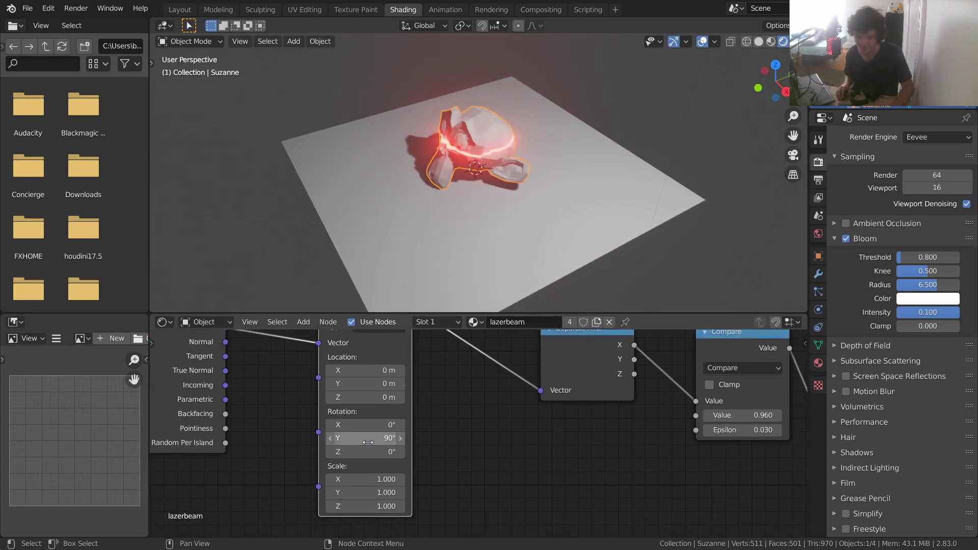
click(370, 441)
text(0)
key(Return)
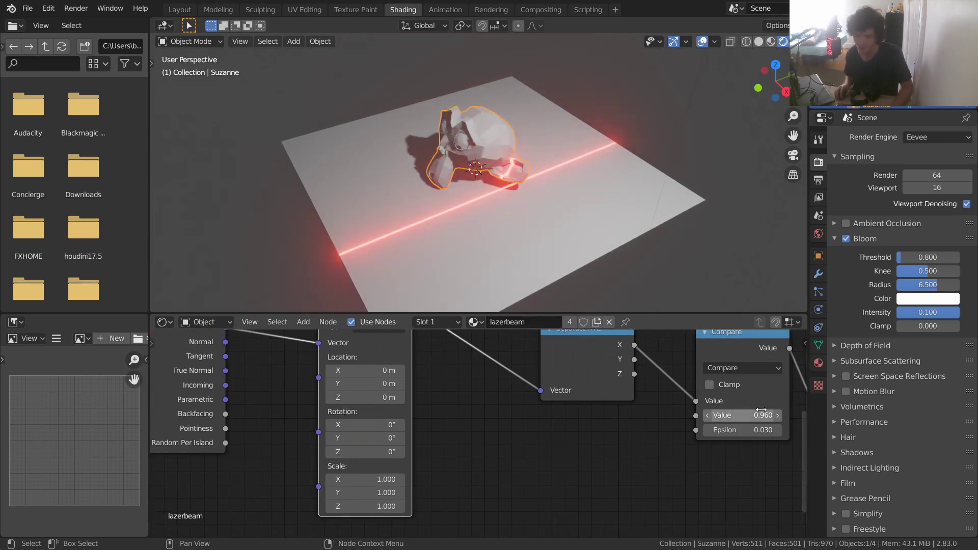
drag(761, 410, 757, 414)
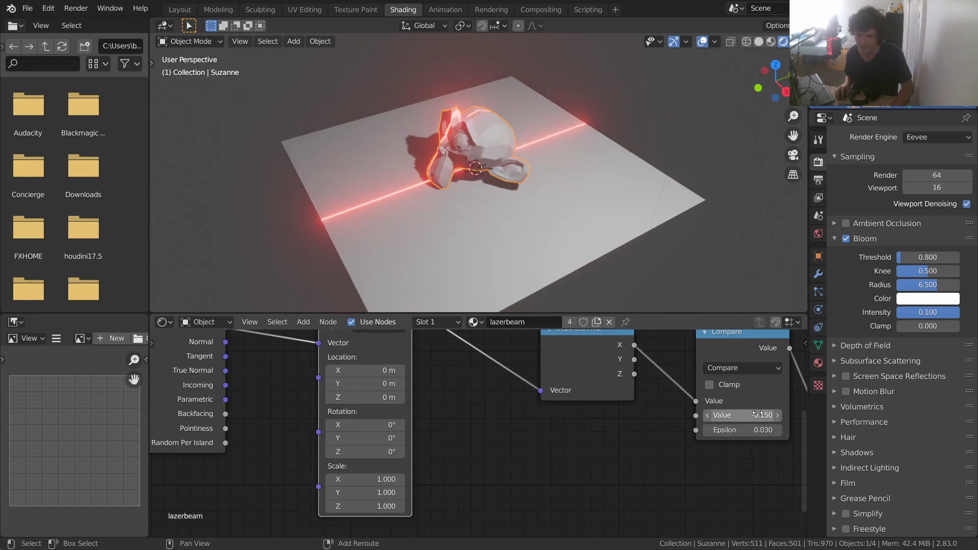
Examine the laser line across the monkey head and floor from close up, low and high angles.
scroll(459, 92, up, 4)
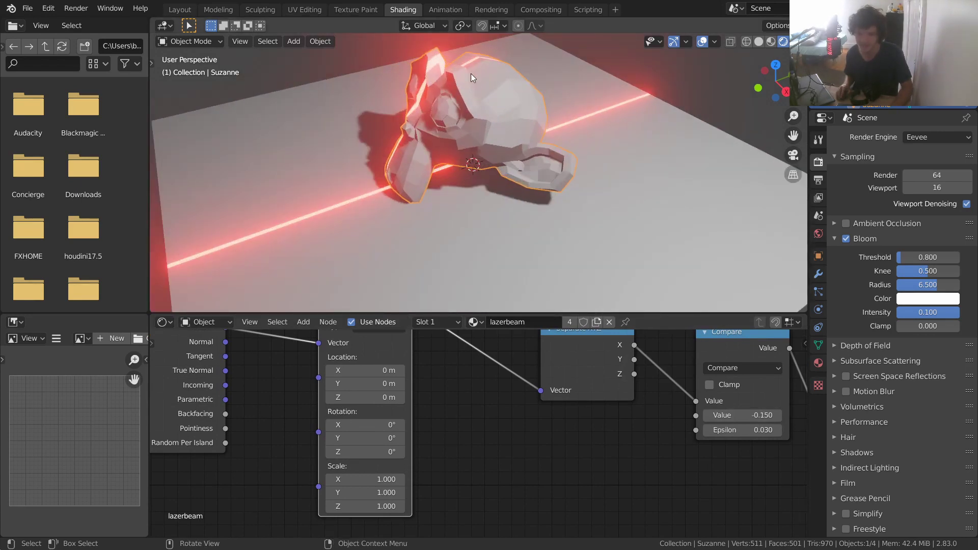
middle_drag(470, 73, 429, 258)
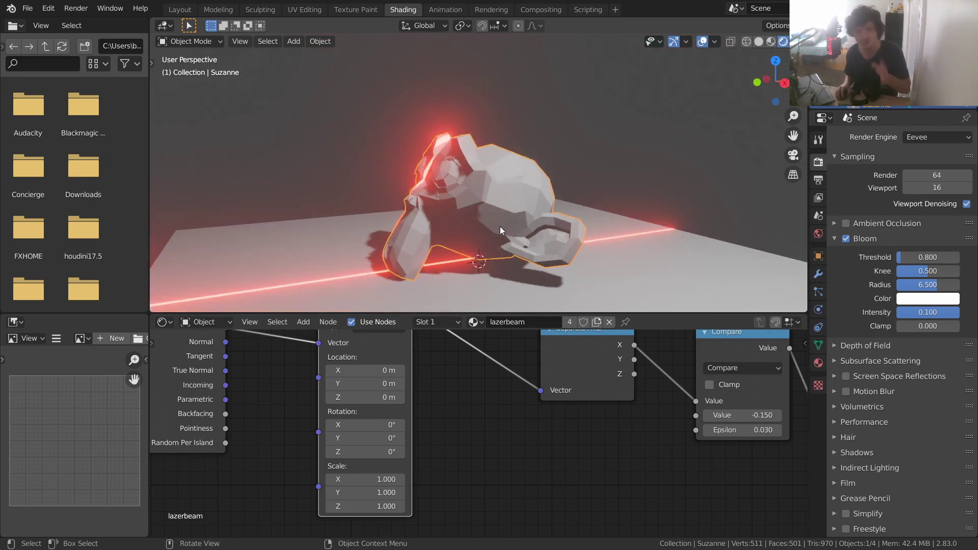
scroll(489, 206, down, 3)
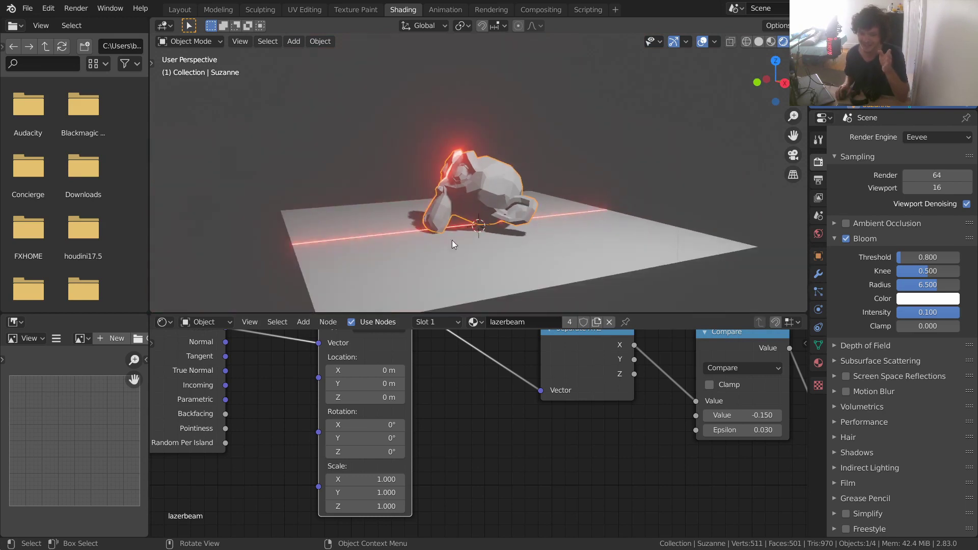
middle_drag(272, 411, 338, 445)
drag(291, 361, 374, 302)
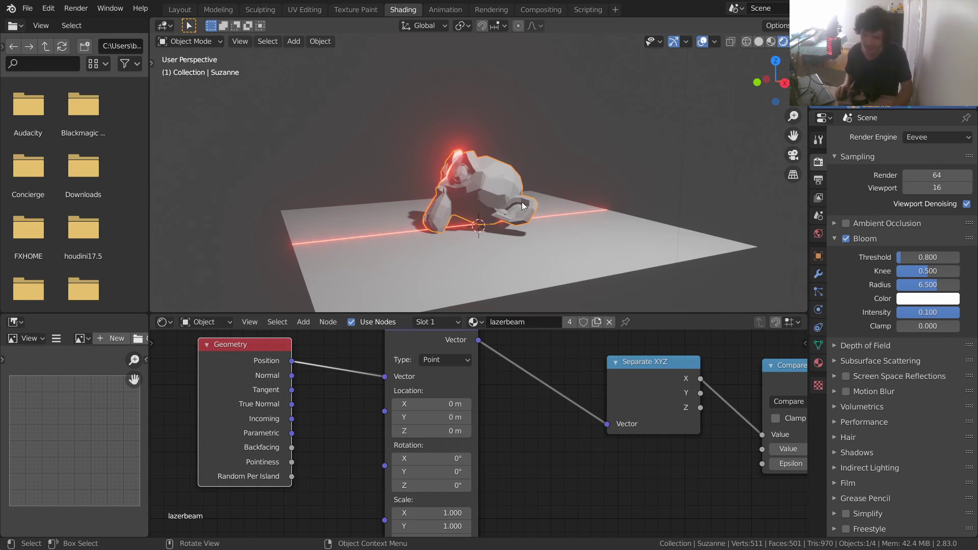
middle_drag(518, 206, 513, 213)
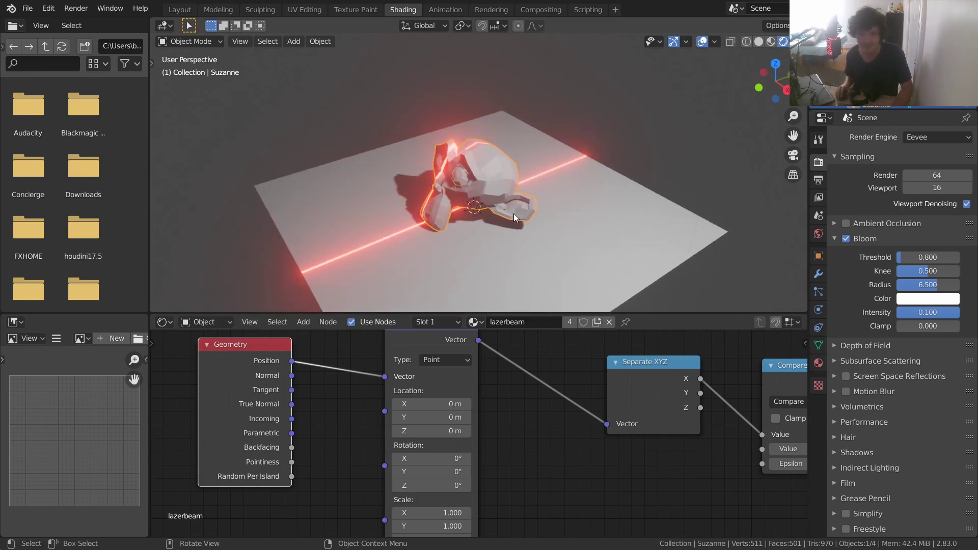
scroll(514, 235, down, 2)
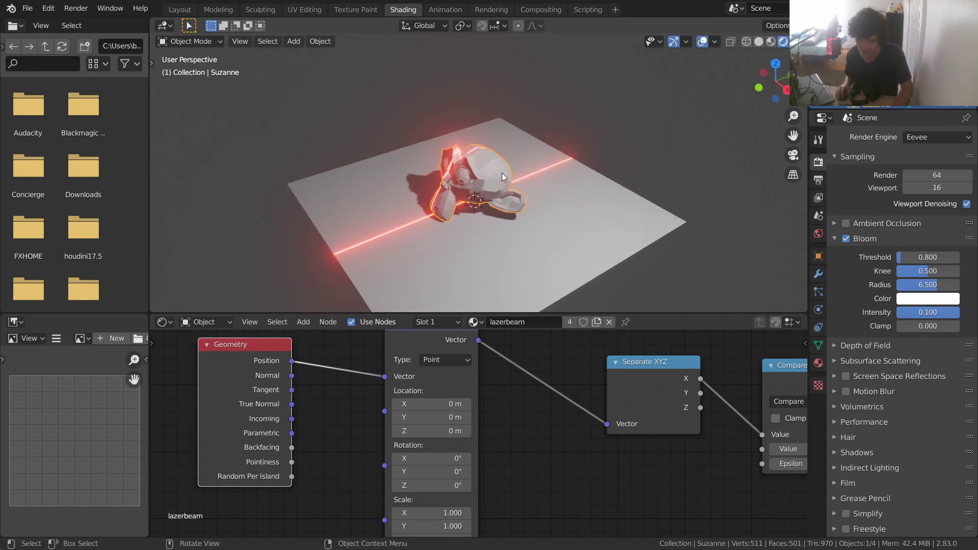
scroll(456, 180, up, 2)
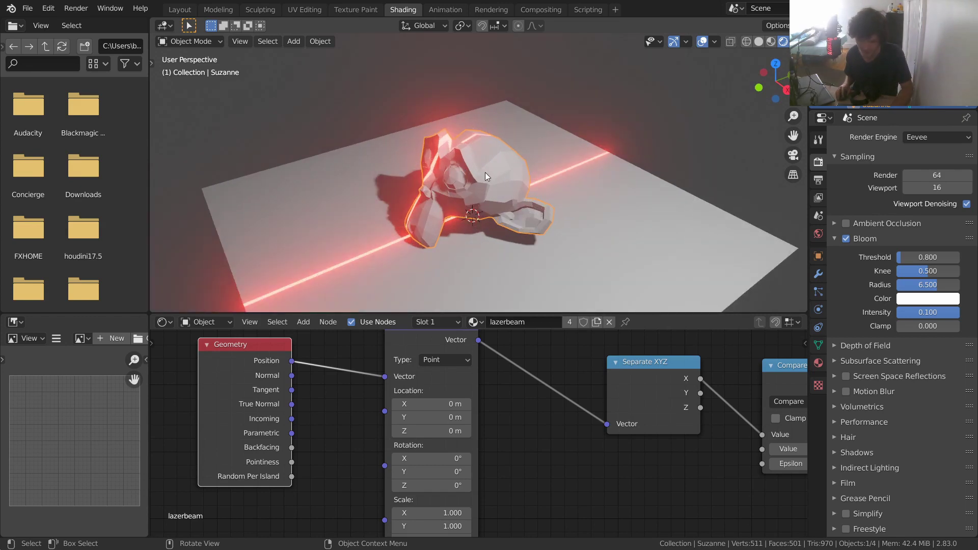
Duplicate the monkey head upward along global Z to compare the line on both heads, delete the copy, and reselect the original.
key(shift+d)
key(z)
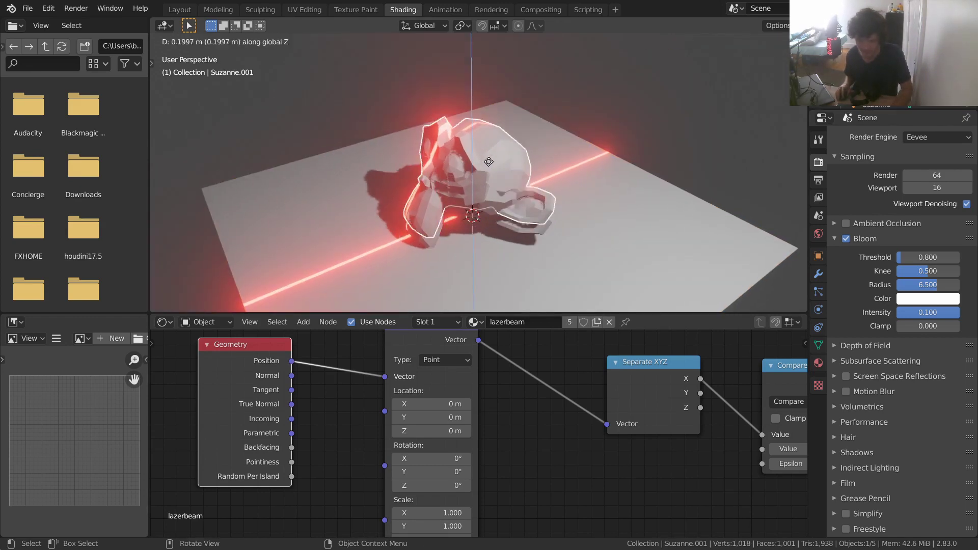
click(486, 70)
shift+middle_drag(485, 70, 460, 56)
middle_drag(471, 127, 453, 187)
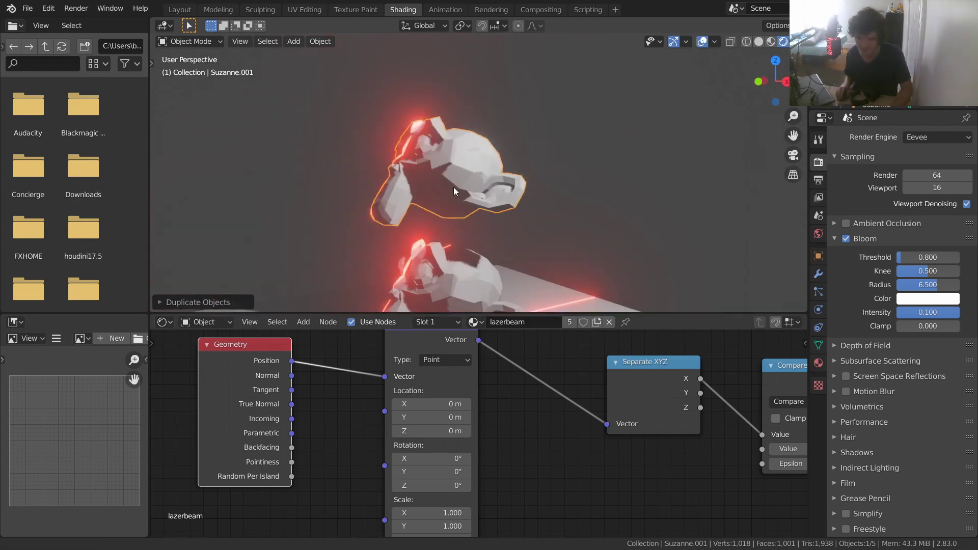
key(x)
click(453, 179)
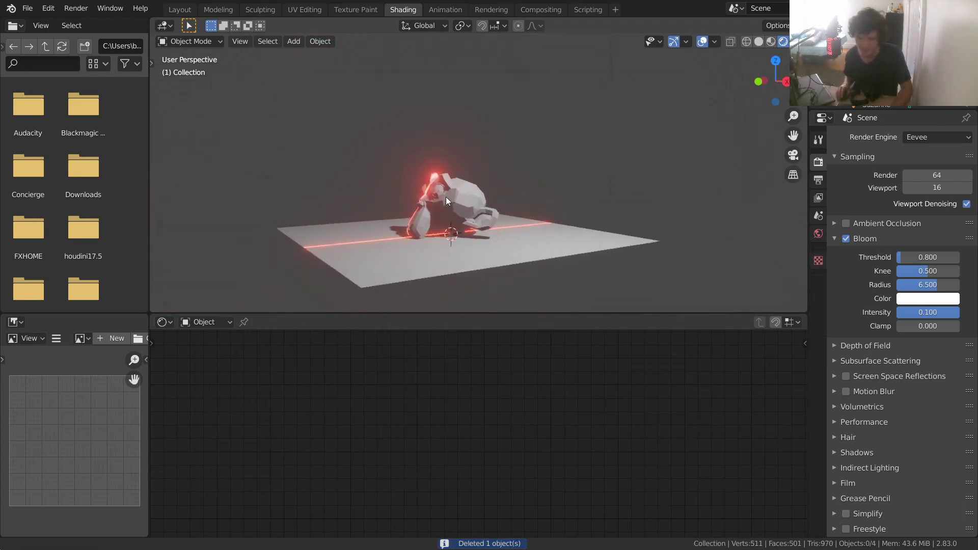
click(445, 198)
middle_drag(445, 197, 453, 239)
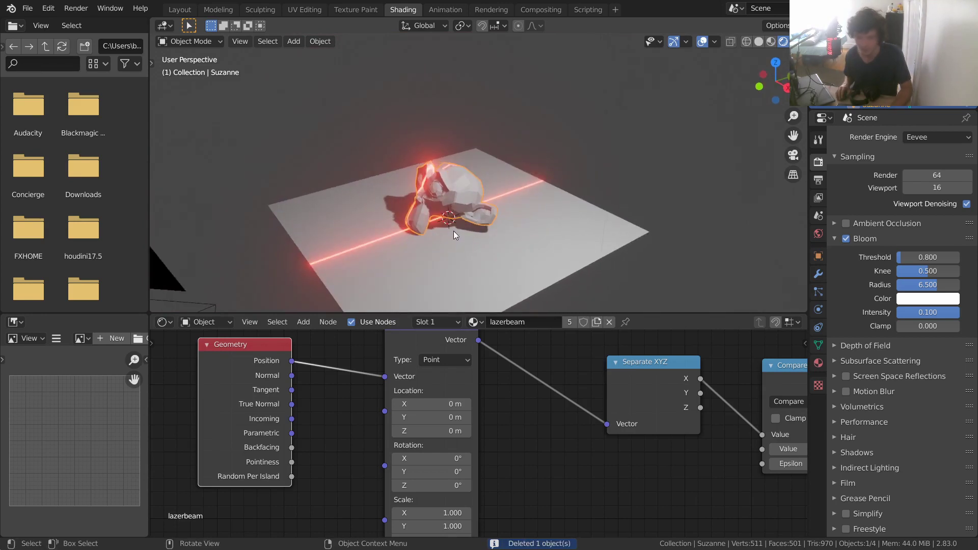
Remove the Mapping node while keeping Geometry's Position linked to Separate XYZ, and shift the Geometry node slightly.
middle_drag(364, 436, 359, 442)
click(359, 442)
mouse_move(466, 375)
mouse_down()
mouse_move(556, 388)
mouse_move(468, 392)
mouse_up()
key(ctrl+x)
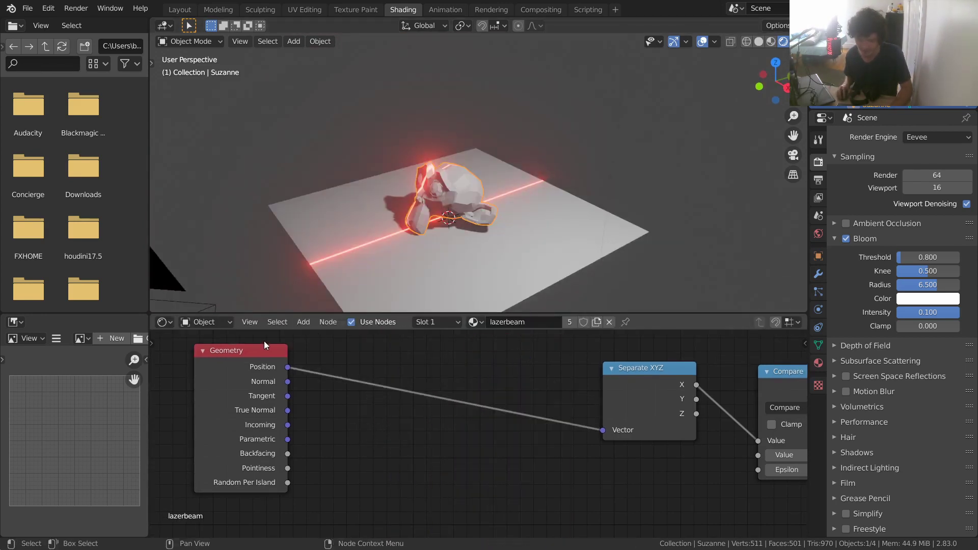
drag(263, 351, 256, 360)
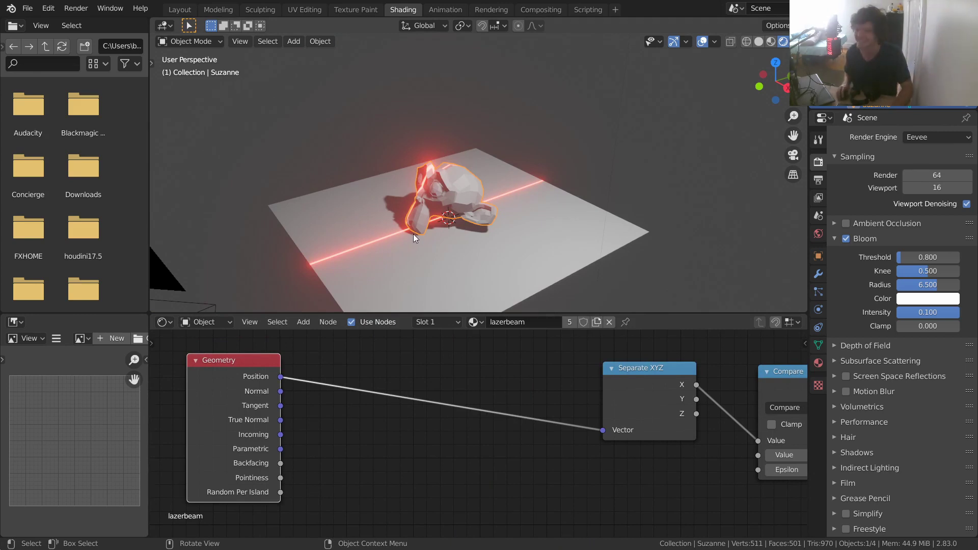
Add a Noise Texture node directly beneath the Geometry node, leaving it unconnected.
middle_drag(383, 375, 444, 362)
scroll(444, 357, down, 4)
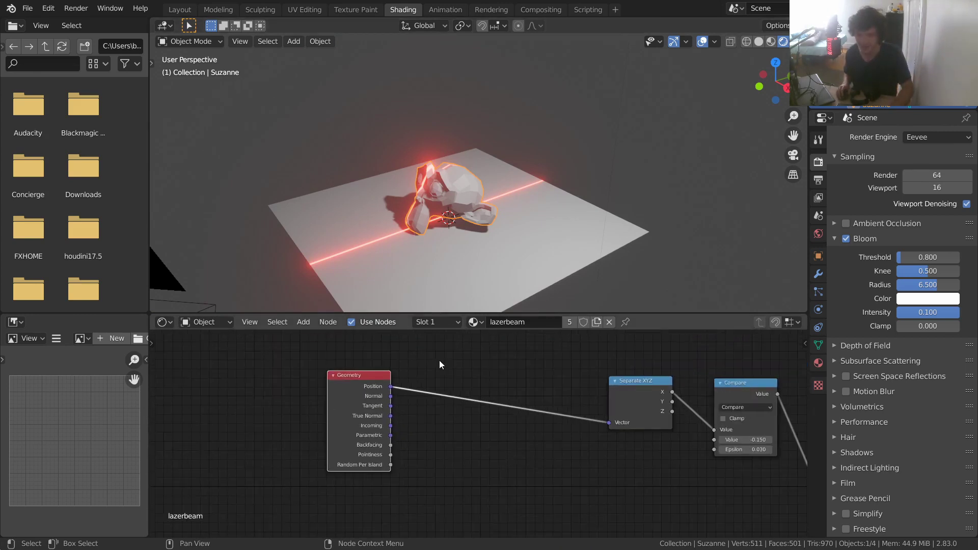
key(shift+a)
click(447, 351)
text(noi)
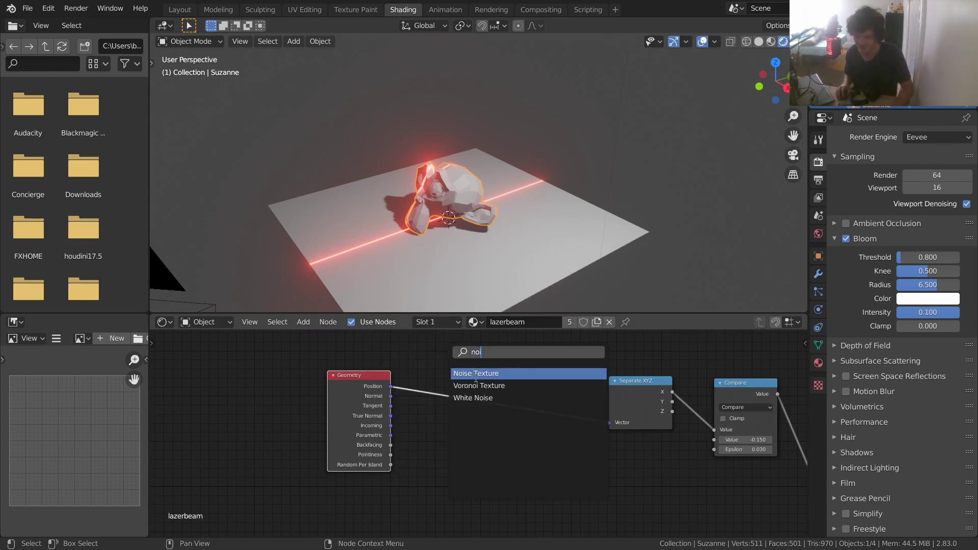
click(476, 373)
scroll(431, 426, up, 3)
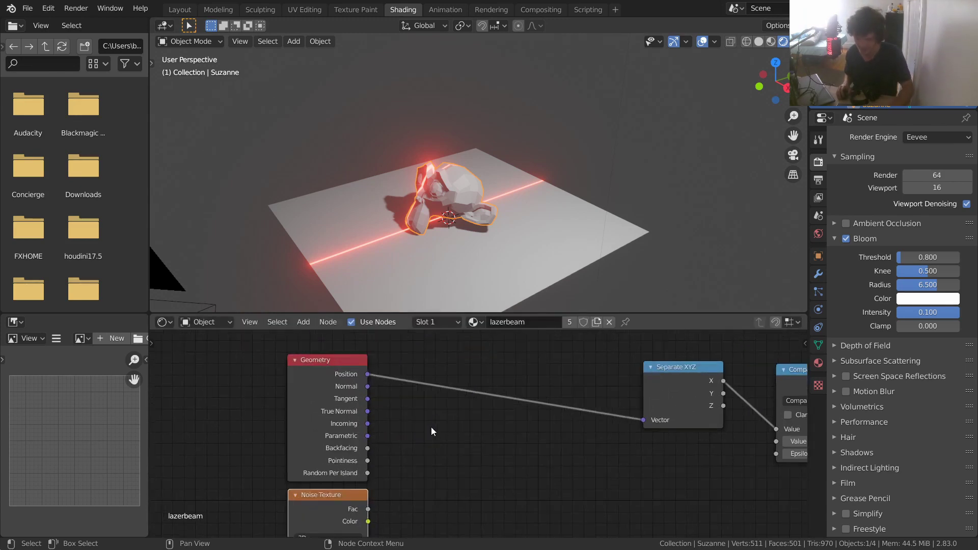
Insert a Vector Math node set to Add between Geometry's Position and Separate XYZ, and shift the Geometry node slightly outward.
key(shift+a)
click(403, 390)
text(vect)
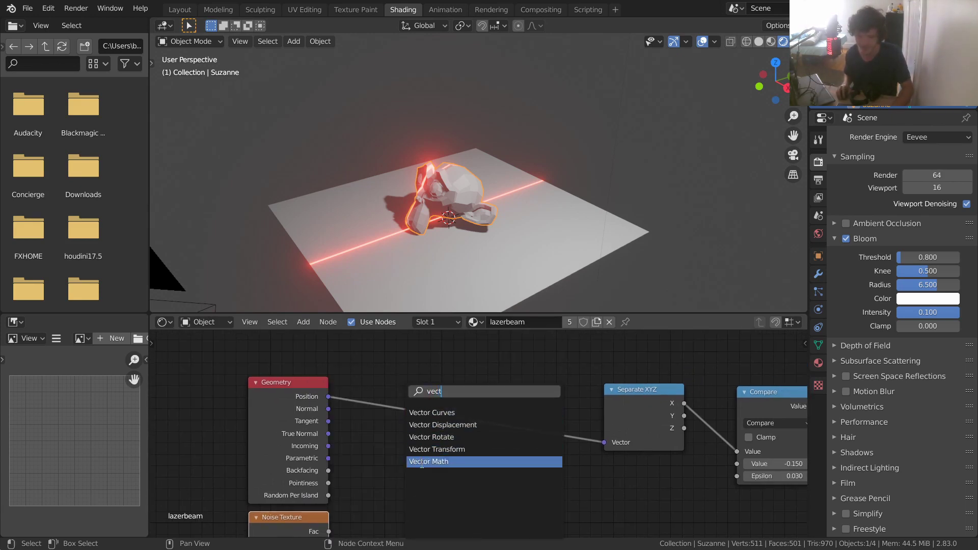
click(428, 461)
click(413, 376)
drag(321, 385, 308, 381)
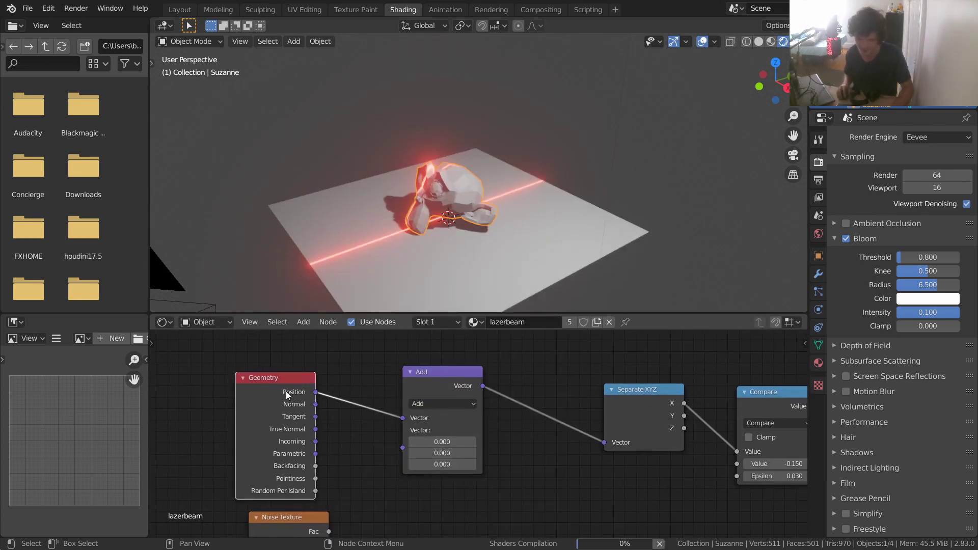
Link the Noise Texture's Fac output to the second Vector input of the Add node.
middle_drag(385, 413, 385, 388)
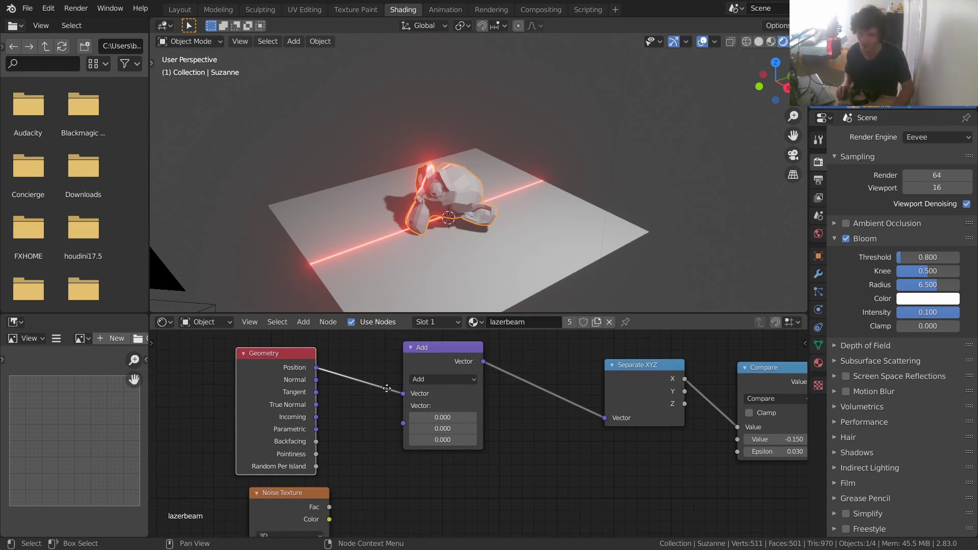
drag(325, 508, 337, 447)
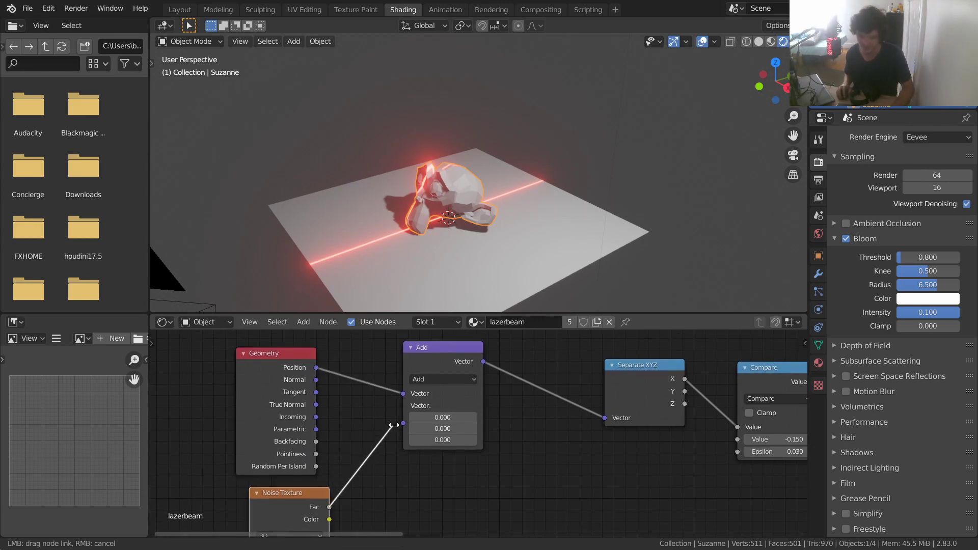
drag(401, 425, 403, 424)
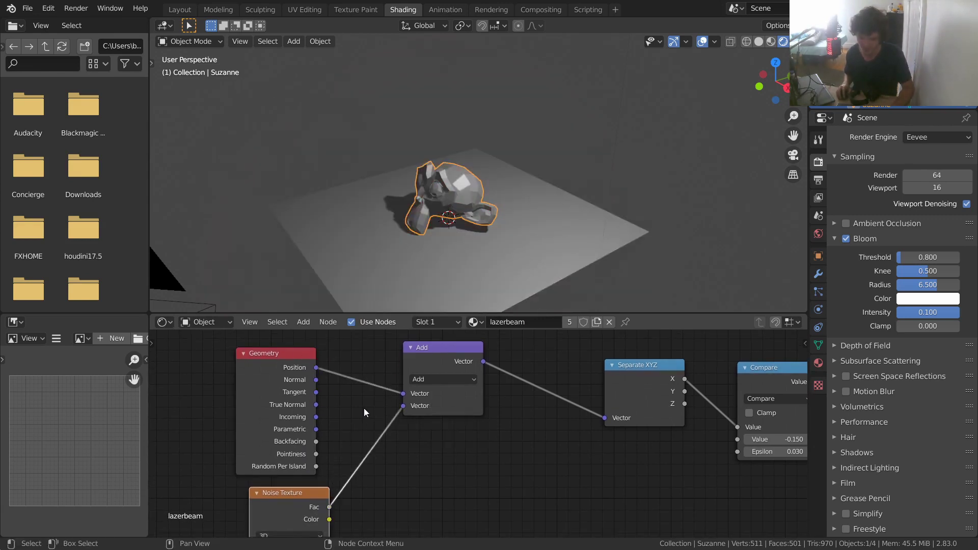
Set the Compare node's Value to 2.460 to shift the noisy laser line along the floor.
middle_drag(399, 229, 470, 244)
middle_drag(640, 390, 551, 393)
drag(694, 441, 821, 442)
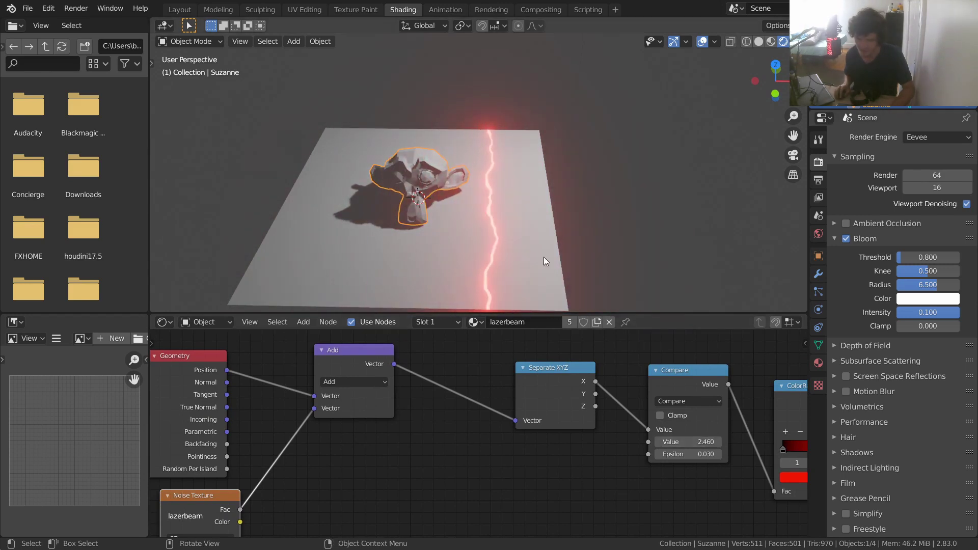
Try a Noise Texture scale of 13.000, examine the distorted laser line up close, and undo the scale change.
middle_drag(279, 425, 447, 367)
scroll(447, 367, up, 4)
middle_drag(330, 508, 386, 450)
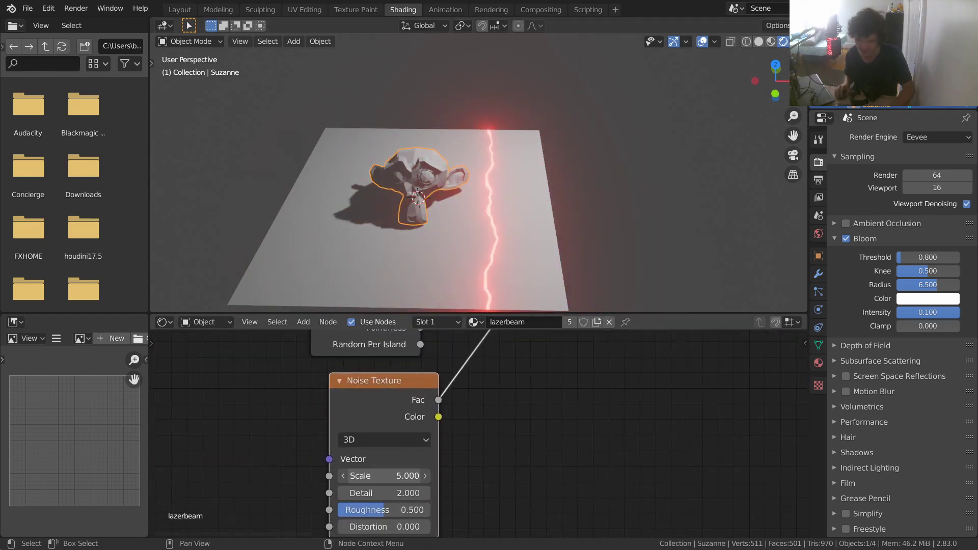
drag(388, 476, 429, 476)
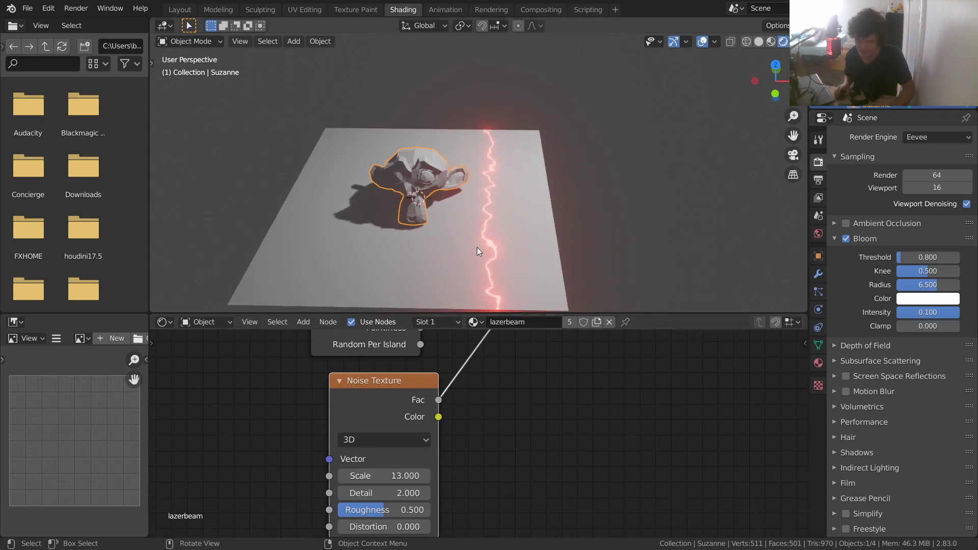
scroll(499, 255, up, 4)
scroll(530, 172, up, 8)
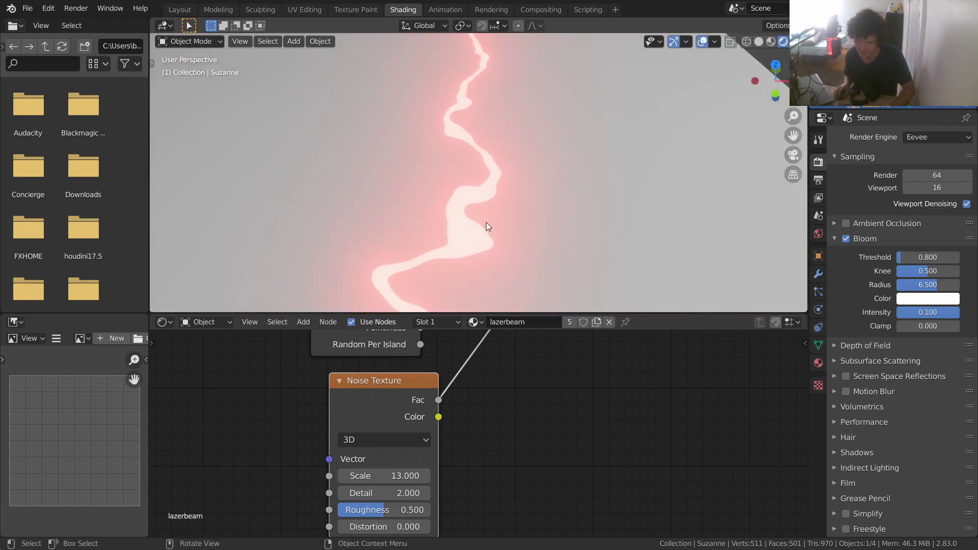
scroll(485, 222, down, 8)
key(ctrl+z)
scroll(521, 423, down, 8)
Duplicate the Add vector node onto the link between Noise Texture and Add, and change the copy's operation to Scale.
middle_drag(542, 391, 518, 463)
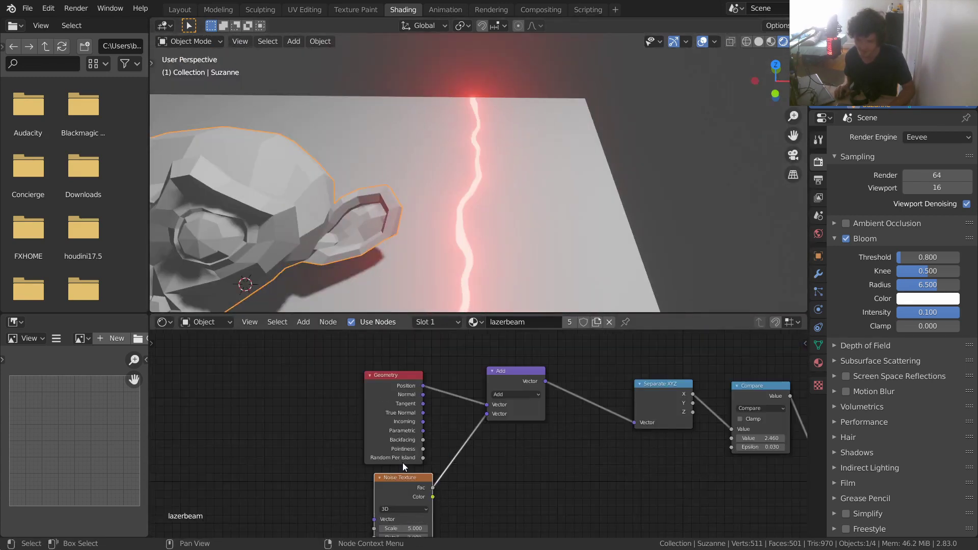
drag(404, 480, 401, 478)
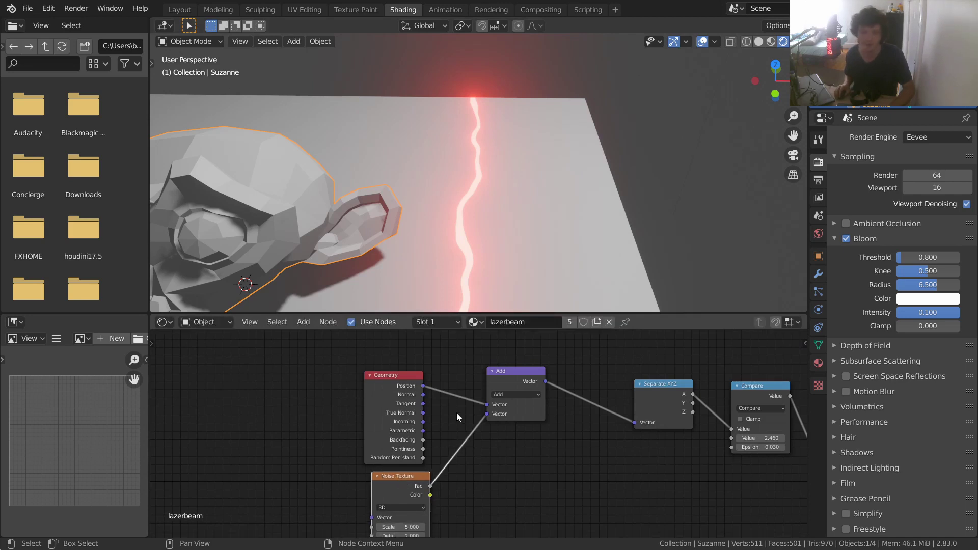
scroll(458, 415, up, 3)
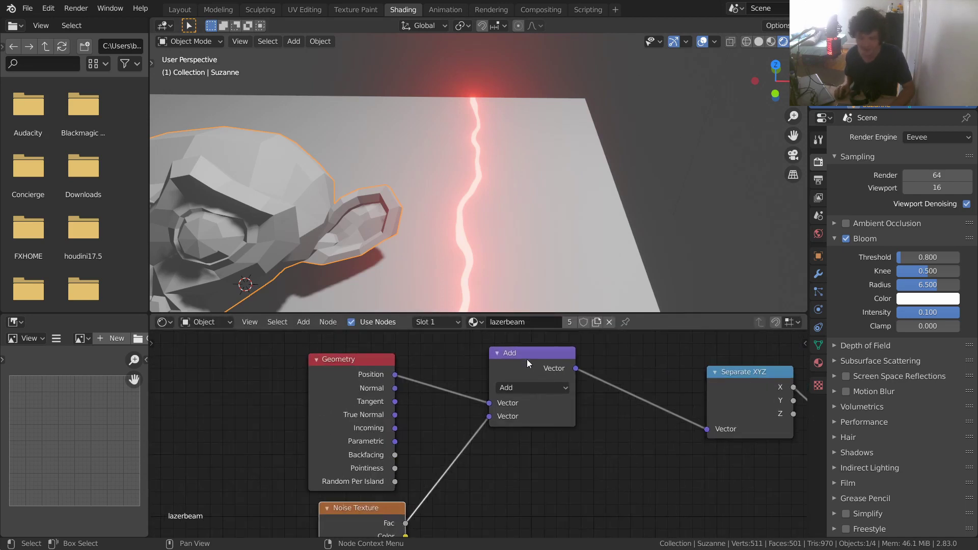
click(540, 355)
key(shift+d)
click(473, 448)
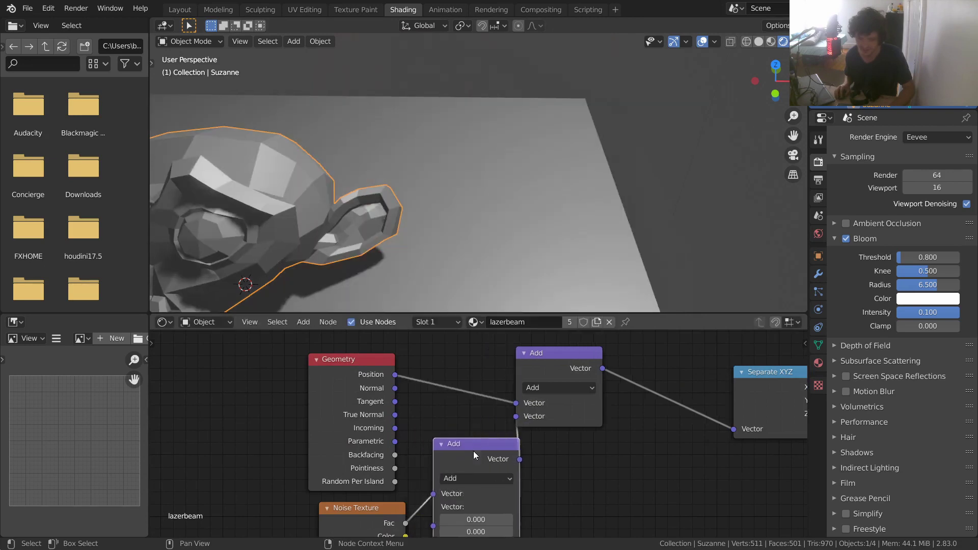
middle_drag(473, 476, 475, 445)
click(476, 447)
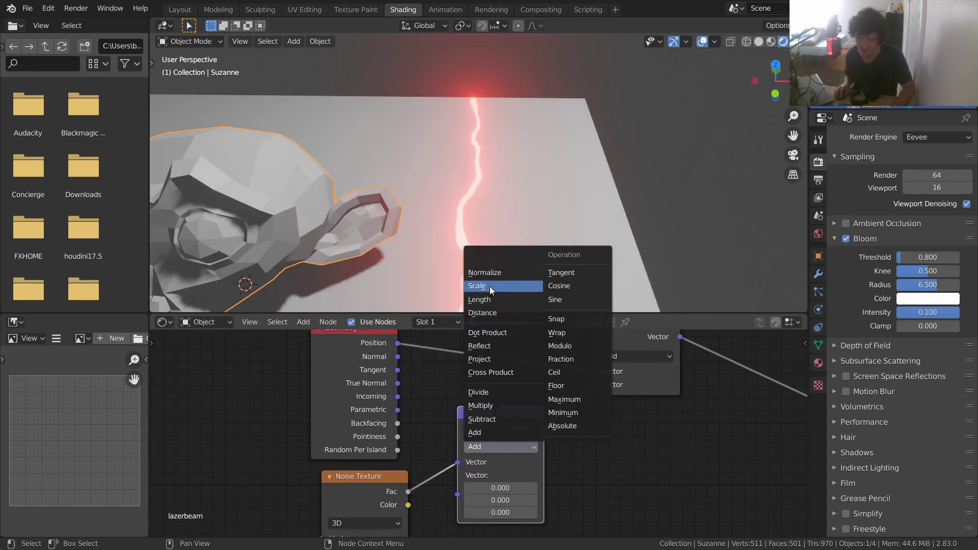
click(479, 286)
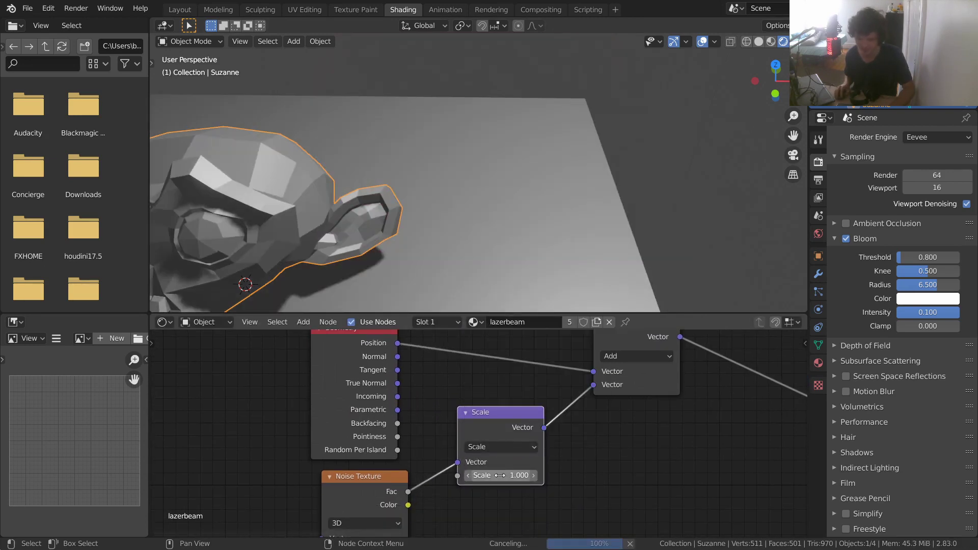
Try different multipliers on the new Scale node to vary the noise strength, and reset it to 1.000.
scroll(485, 243, down, 4)
drag(529, 475, 639, 475)
drag(571, 475, 499, 475)
key(BackSpace)
Duplicate the Add vector node onto the link between Add and Separate XYZ, and set the copy's operation to Subtract.
scroll(526, 447, down, 5)
middle_drag(568, 415, 486, 434)
drag(503, 390, 497, 380)
scroll(497, 381, up, 4)
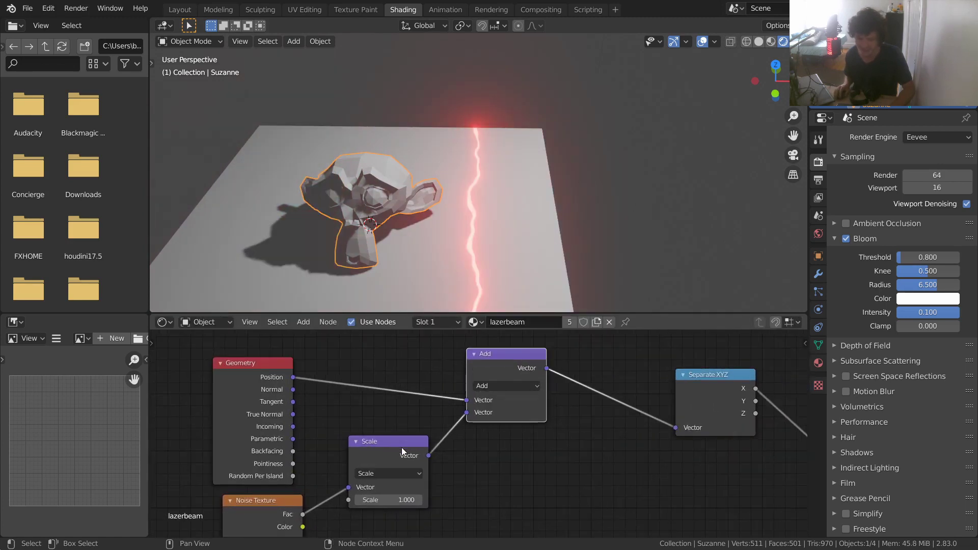
key(shift+d)
click(660, 364)
click(634, 393)
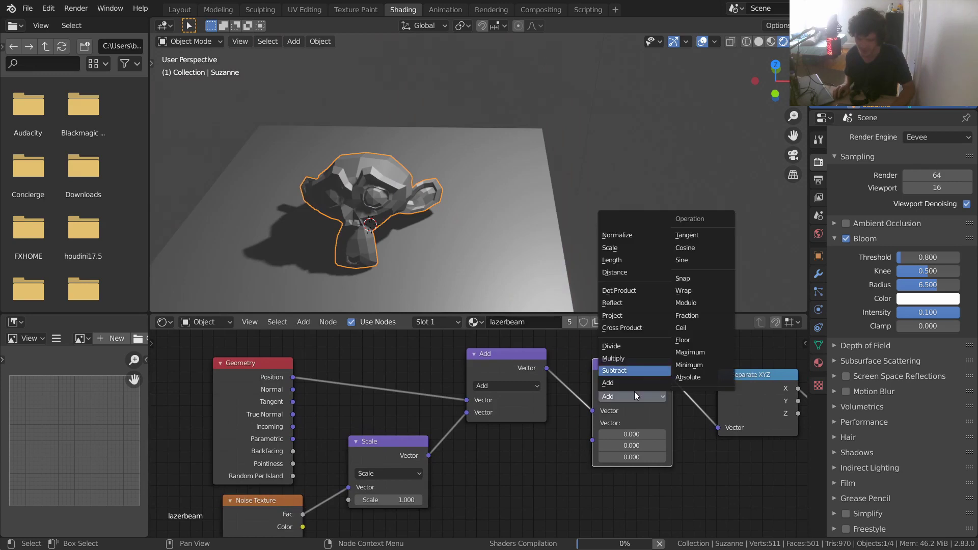
click(618, 378)
Duplicate the Scale node, link the copy to Subtract's second Vector input, and set its three vector components to 0.5.
click(390, 449)
key(shift+d)
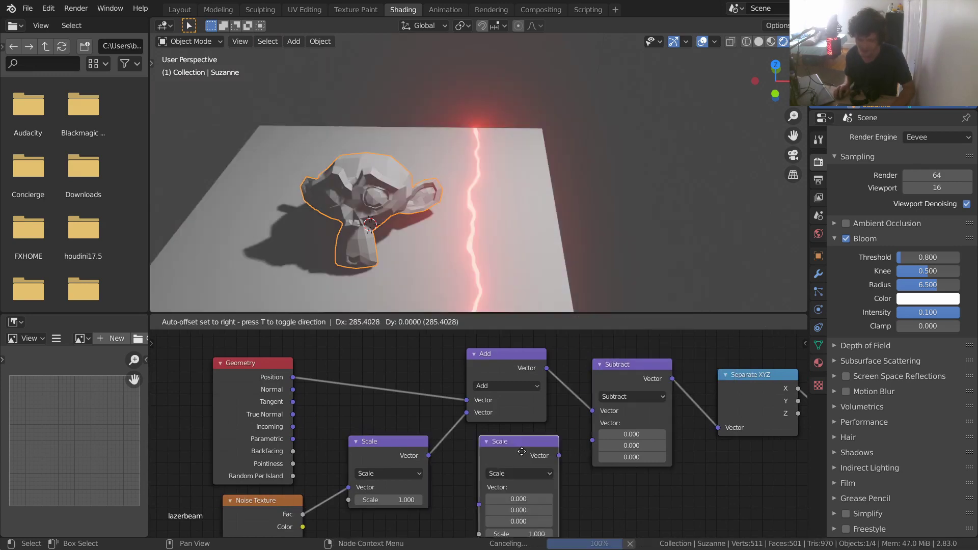
click(521, 452)
drag(561, 458, 593, 440)
middle_drag(586, 459, 576, 414)
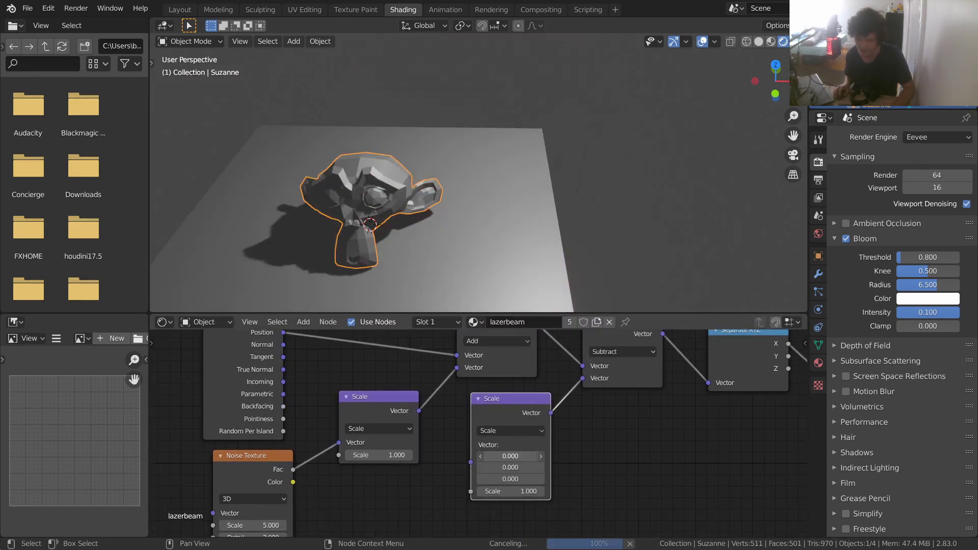
drag(515, 461, 515, 478)
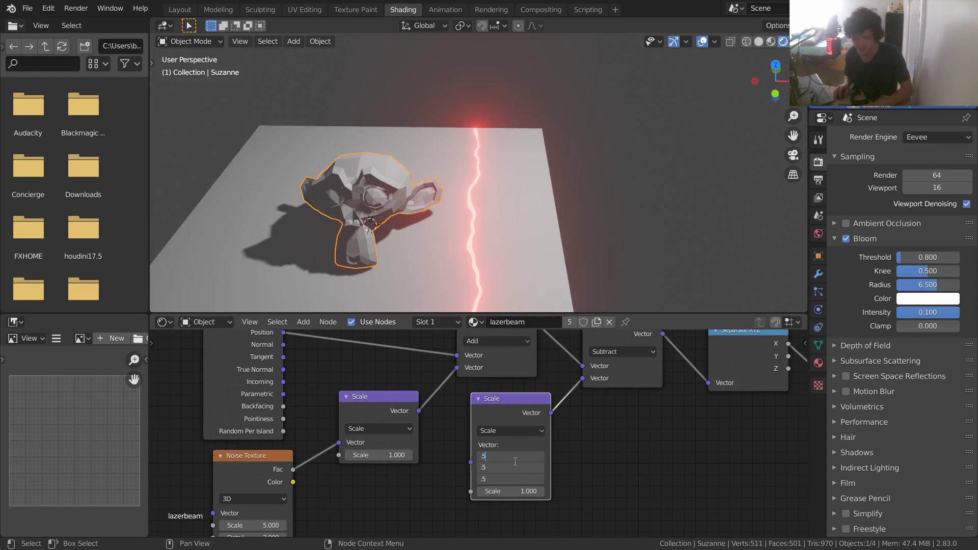
key(Return)
Add a Value node beneath the first Scale node and link it to the Scale inputs of both Scale nodes.
key(shift+a)
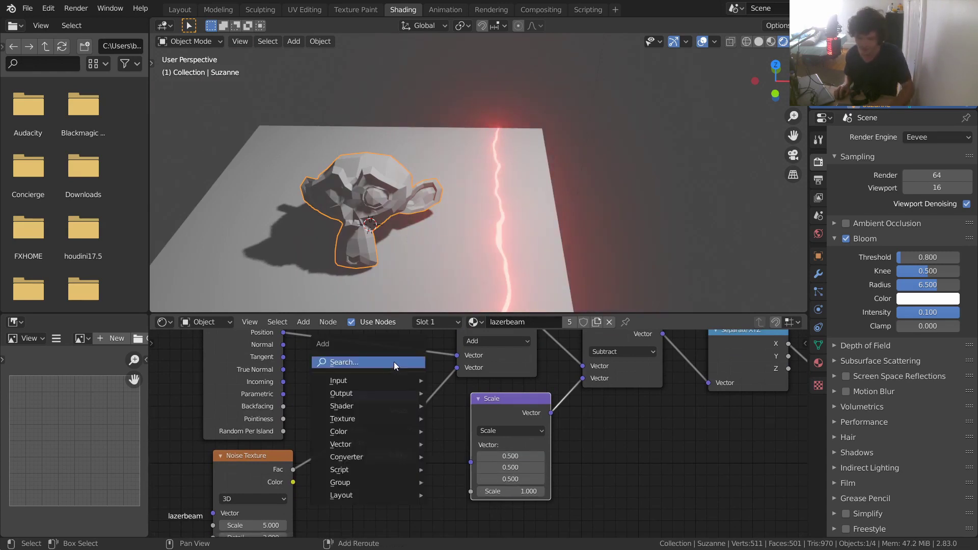
click(395, 363)
text(val)
click(418, 382)
click(360, 490)
drag(422, 495, 471, 491)
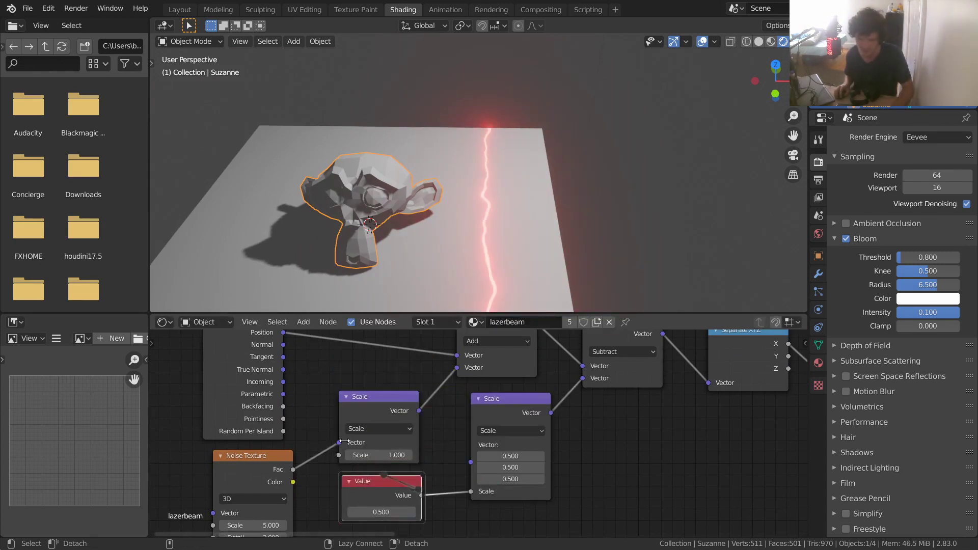
drag(343, 442, 338, 455)
Set the shared Value node to 1.100 and the Compare node's Value to -0.050 to bring the line onto the monkey head.
shift+middle_drag(452, 232, 433, 182)
mouse_move(381, 512)
mouse_down()
mouse_move(428, 512)
mouse_move(357, 512)
mouse_move(377, 512)
mouse_move(371, 527)
mouse_move(360, 512)
mouse_up()
middle_drag(661, 398, 470, 455)
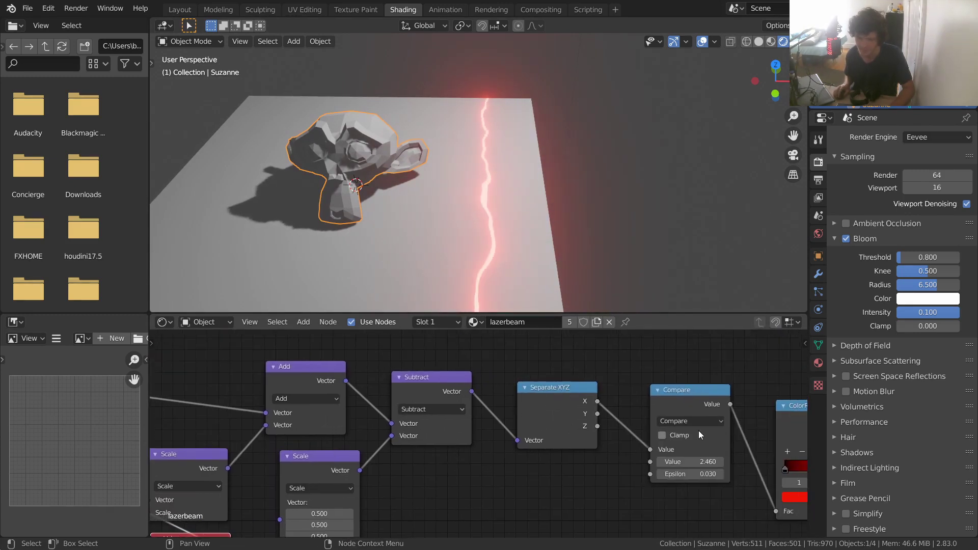
shift+drag(690, 461, 647, 462)
Try weaker noise strengths in the shared Value node, including 0, and settle on 0.490.
middle_drag(541, 472, 677, 390)
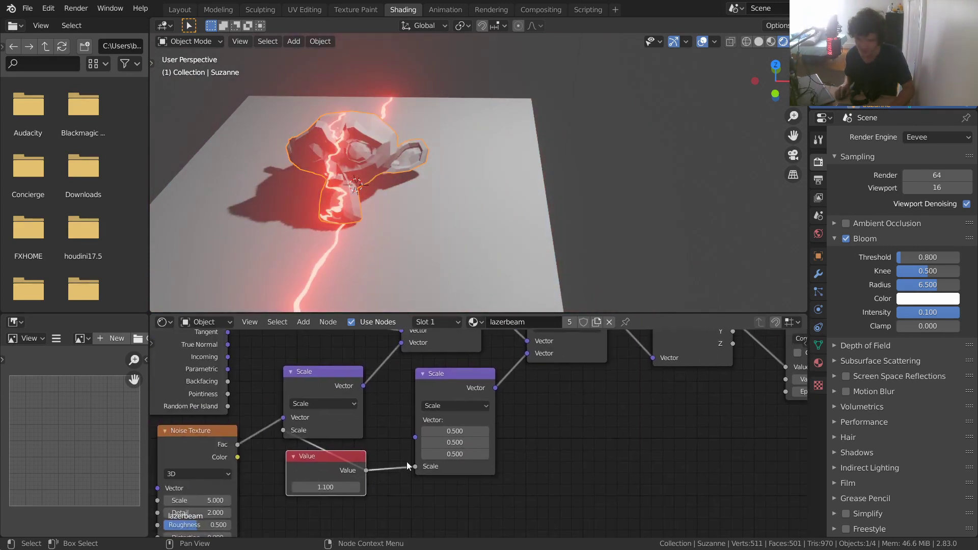
drag(326, 487, 307, 486)
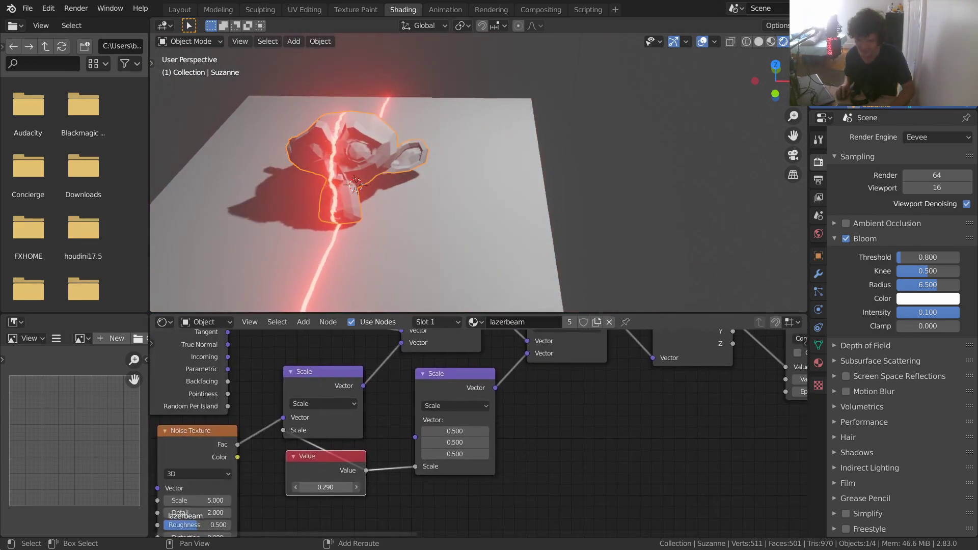
text(0)
key(Return)
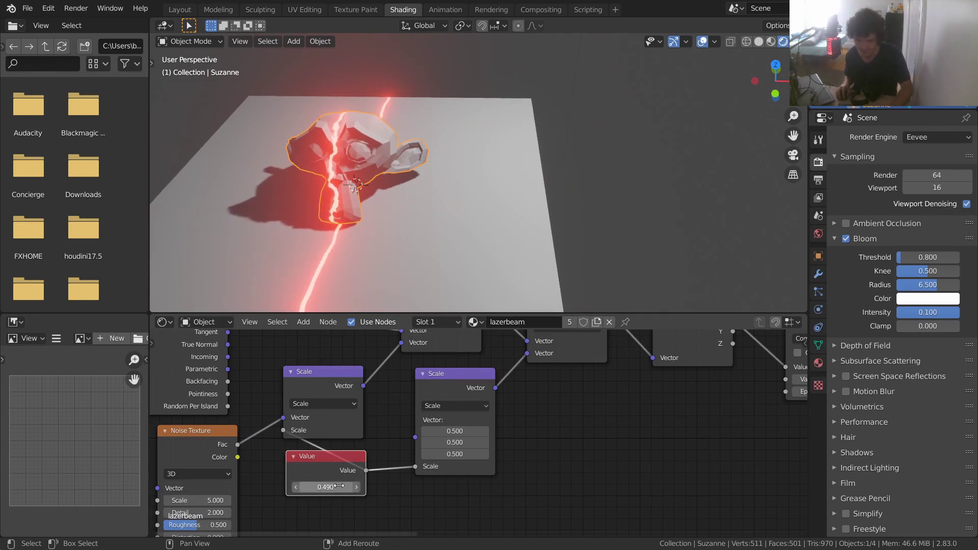
Spread out the Geometry, Add and Noise Texture nodes slightly to tidy the noise part of the node tree.
scroll(406, 176, down, 3)
middle_drag(471, 392, 470, 447)
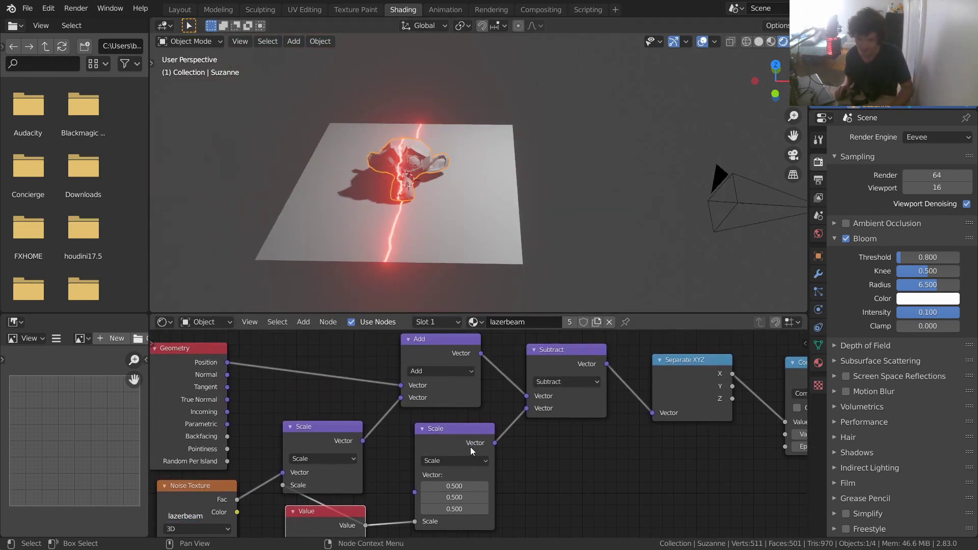
scroll(375, 378, down, 1)
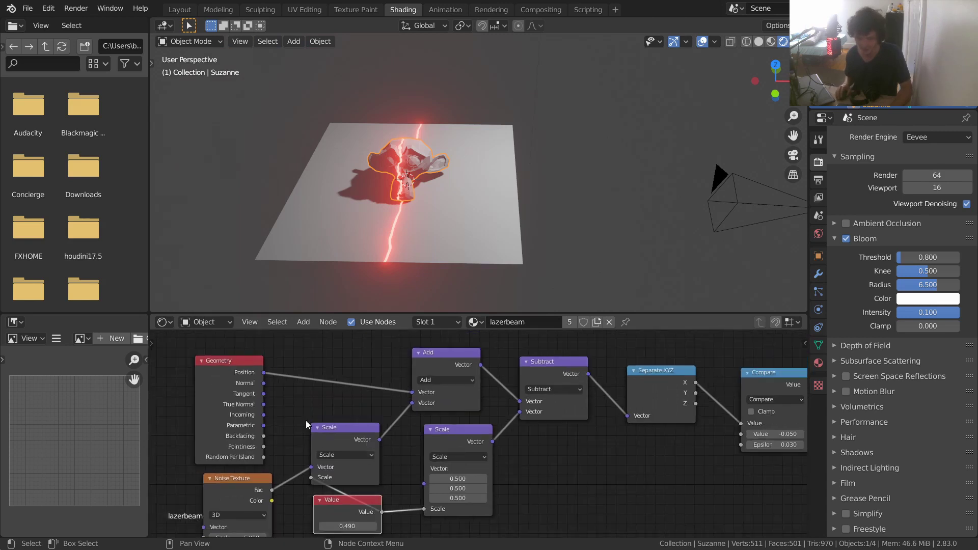
middle_drag(362, 428, 436, 414)
middle_drag(409, 399, 406, 413)
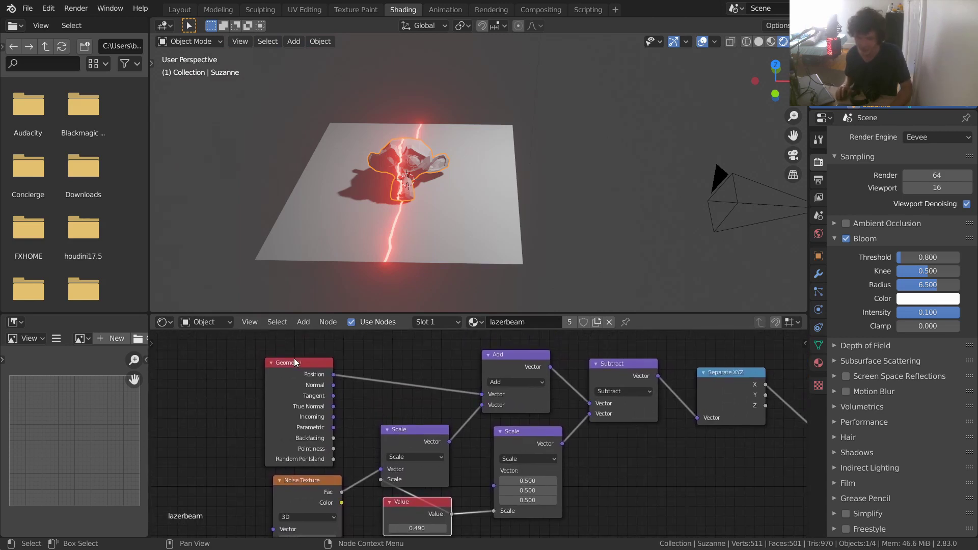
drag(294, 360, 285, 344)
drag(505, 365, 497, 352)
drag(322, 494, 287, 489)
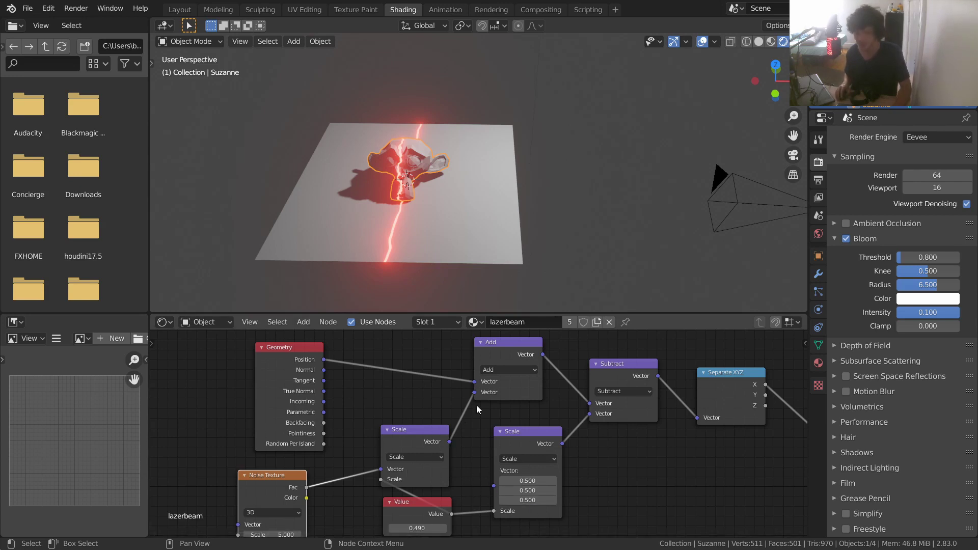
Insert a Vector Rotate node between Geometry's Position and the Add node, placed above the first Scale node.
scroll(477, 409, down, 4)
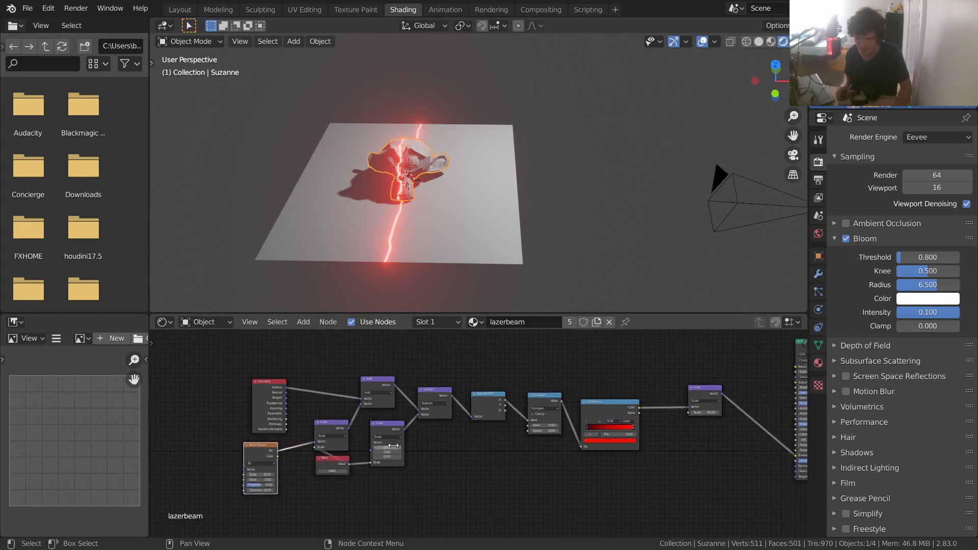
scroll(394, 446, up, 3)
middle_drag(375, 411, 564, 415)
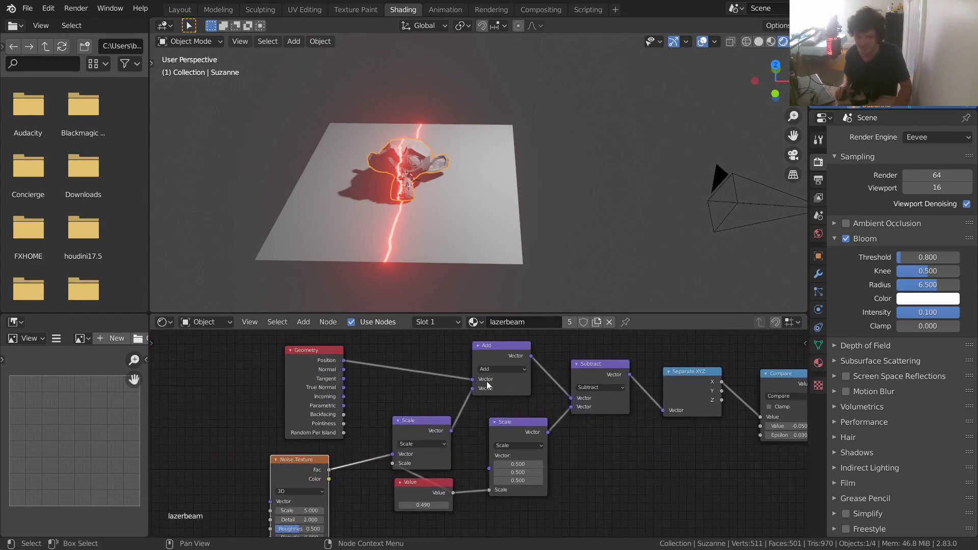
key(shift+a)
text(vect)
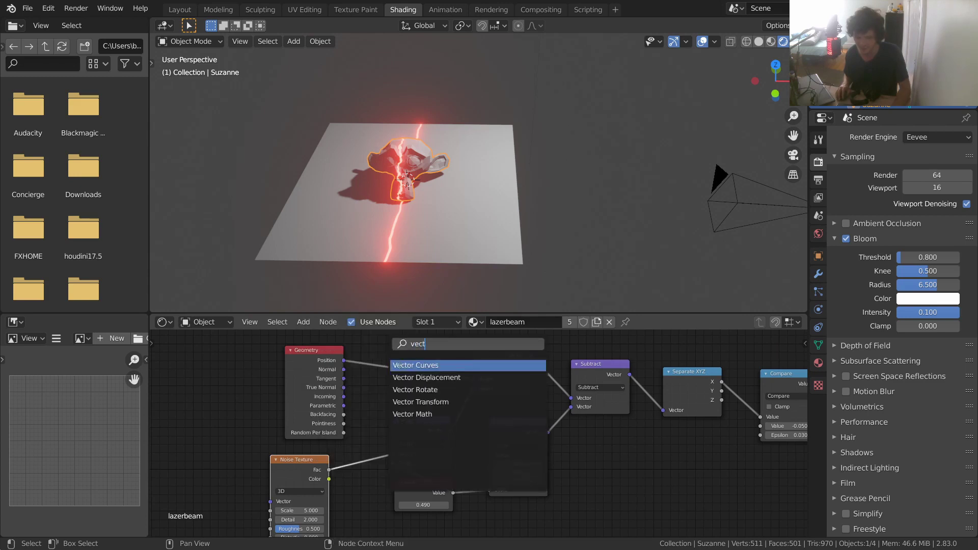
click(421, 387)
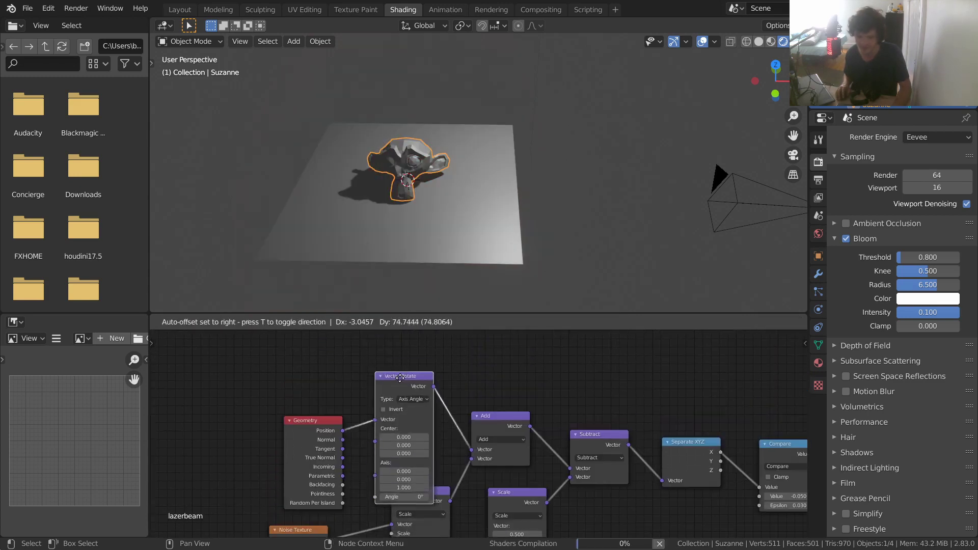
click(402, 446)
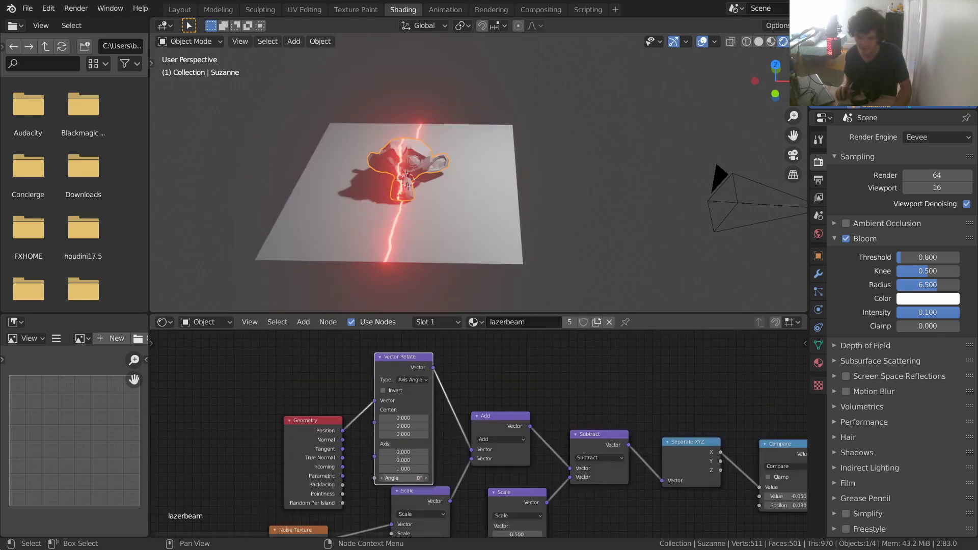
Set the Vector Rotate node's Angle to 43.7° and the Compare node's Value to 0.120 to rotate and shift the laser line.
drag(402, 478, 425, 478)
middle_drag(334, 494, 324, 424)
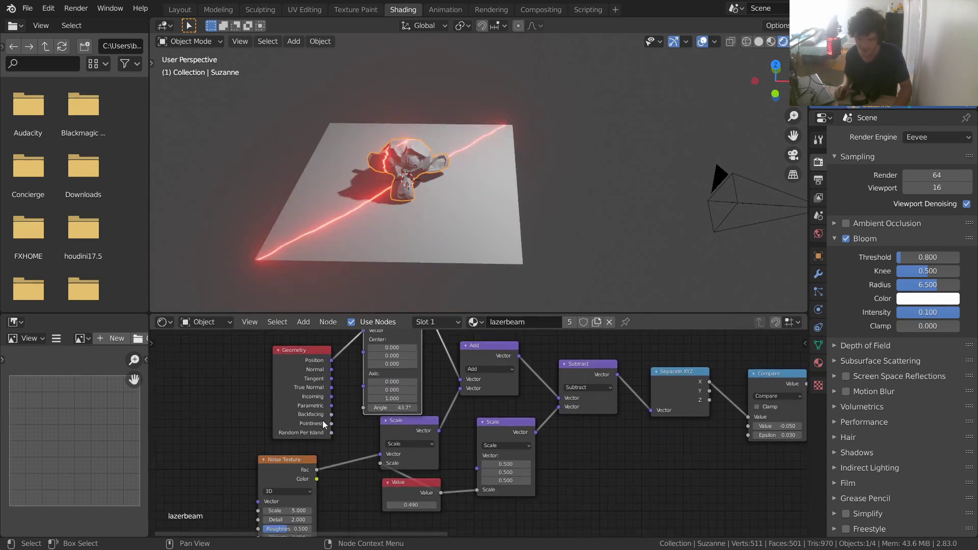
middle_drag(435, 493, 292, 482)
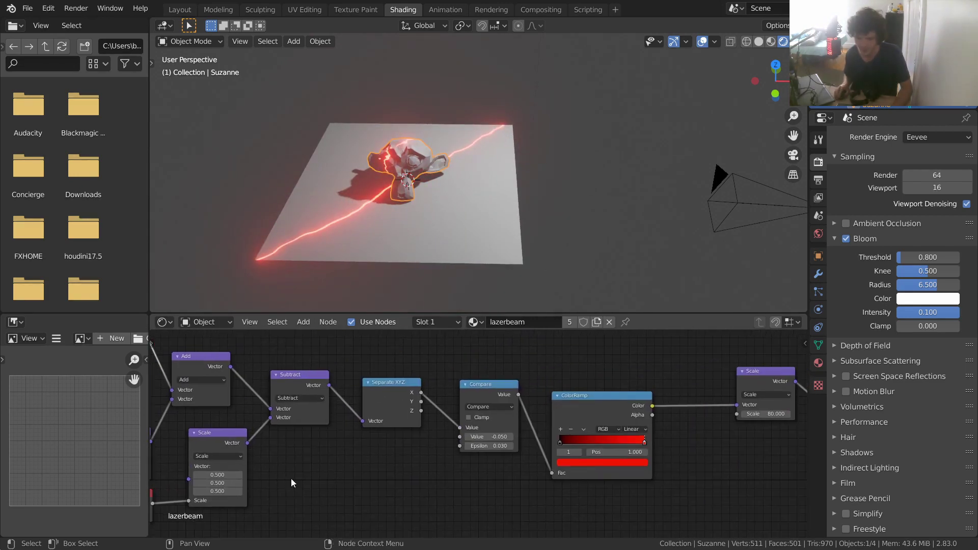
drag(500, 436, 500, 440)
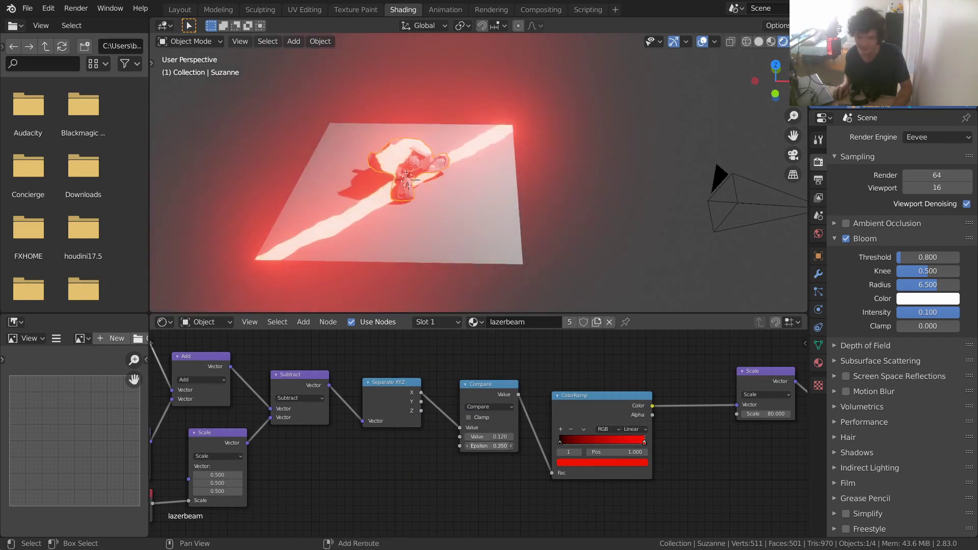
Try a different colour for the ColorRamp's red end stop and undo the change.
middle_drag(627, 465, 508, 478)
click(508, 478)
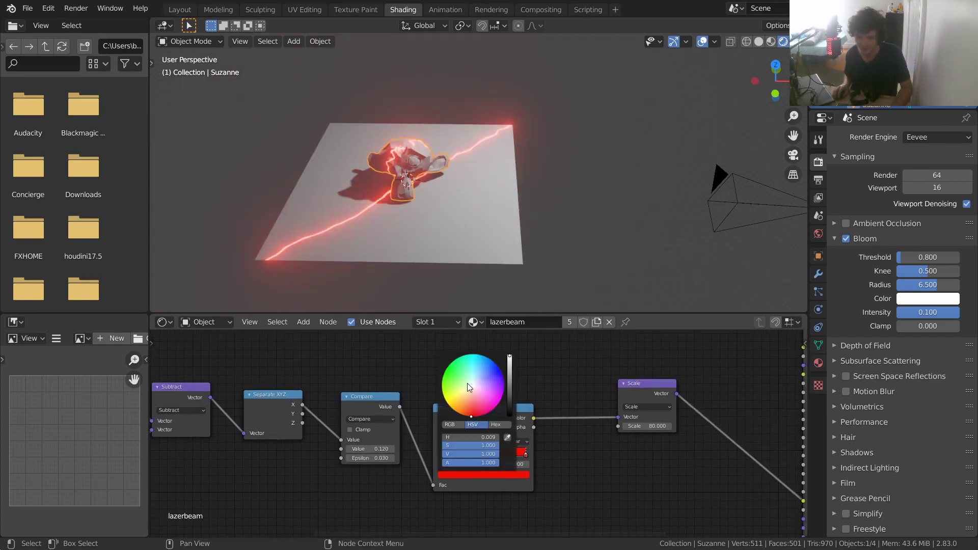
drag(470, 387, 458, 364)
key(ctrl+z)
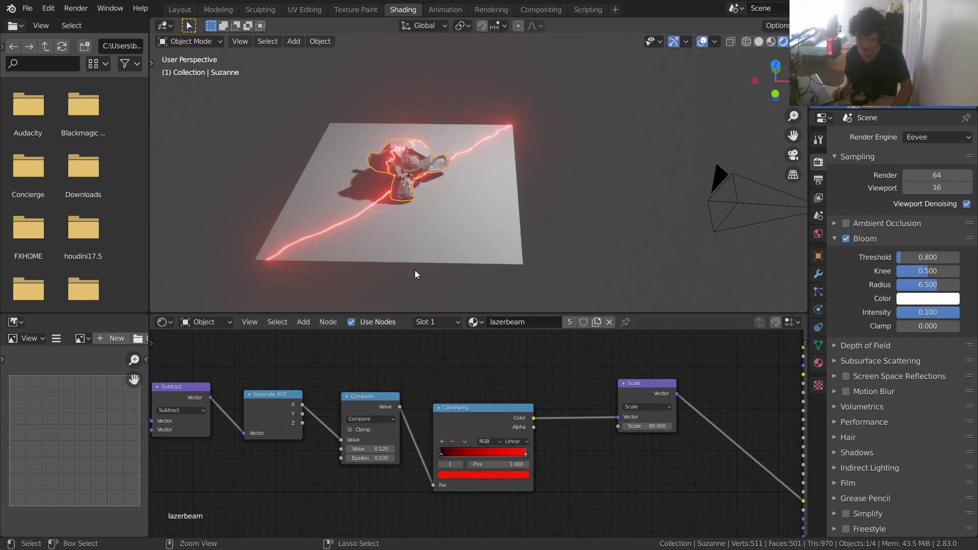
Set the strength in the Scale node feeding Emission to 26.100, then try 0.100 and undo that trial.
middle_drag(653, 414, 306, 405)
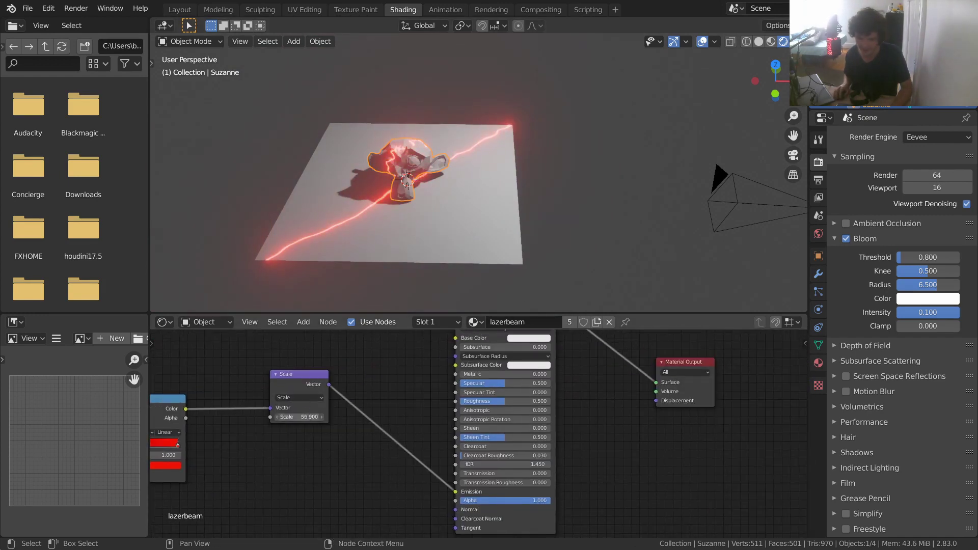
drag(299, 416, 323, 417)
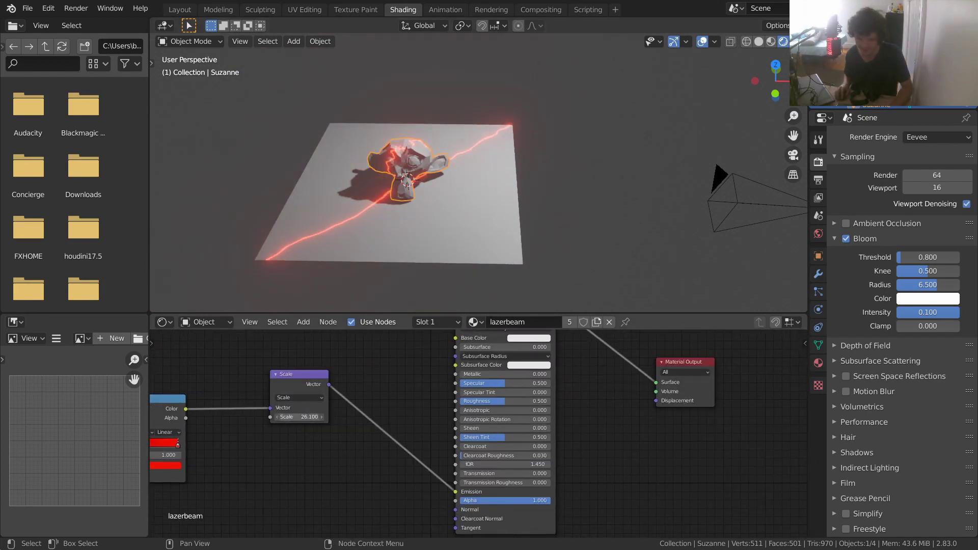
key(Return)
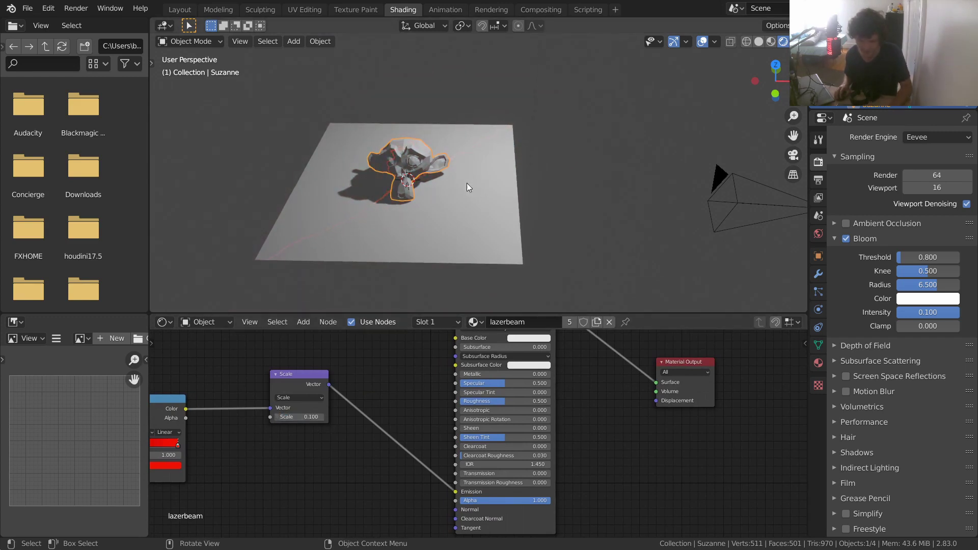
scroll(467, 182, up, 6)
key(ctrl+z)
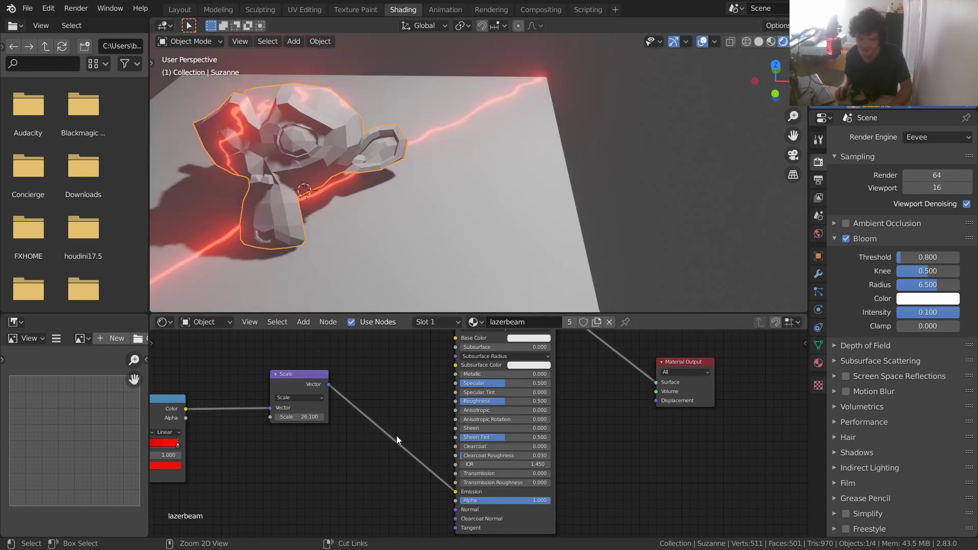
scroll(452, 357, down, 7)
middle_drag(398, 366, 517, 372)
scroll(441, 168, down, 7)
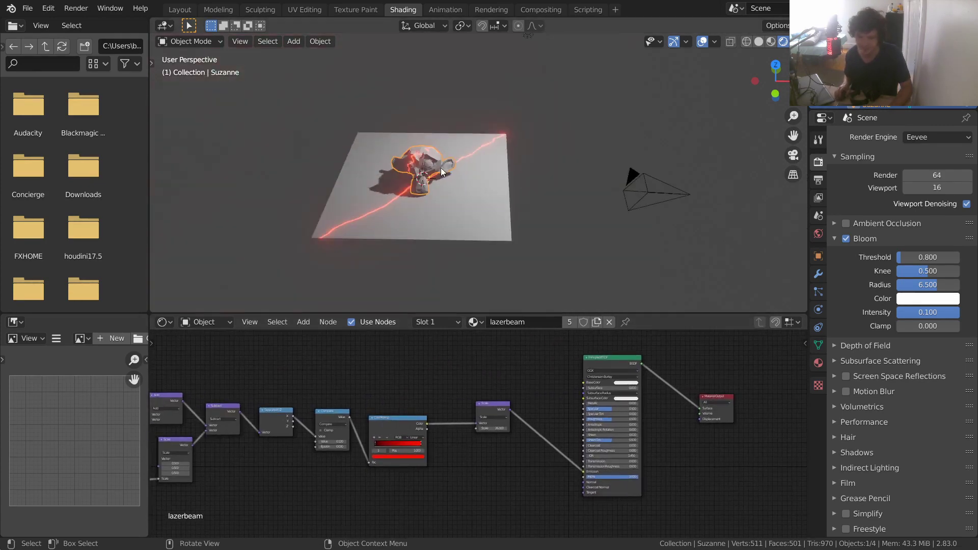